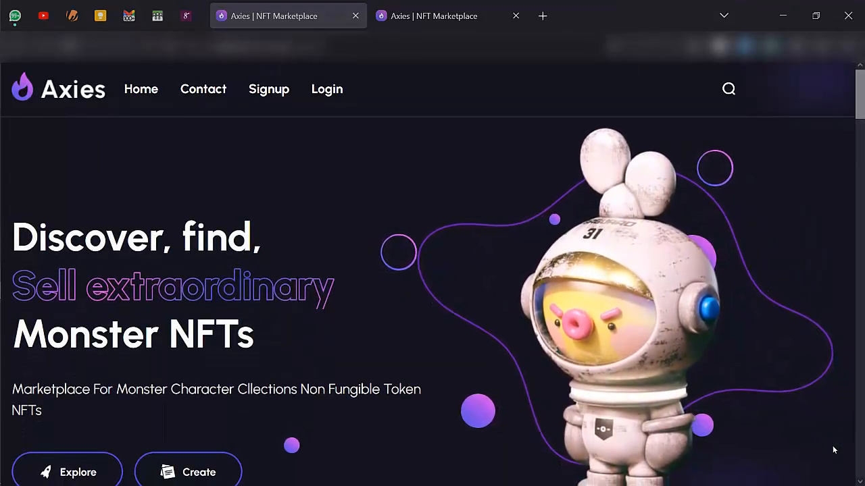
Scroll past Live Auctions, then use the back-to-top button to return to the top.
{"action": "scroll", "coordinate": [833, 449], "scroll_direction": "down", "scroll_amount": 5}
{"action": "scroll", "coordinate": [833, 449], "scroll_direction": "down", "scroll_amount": 4}
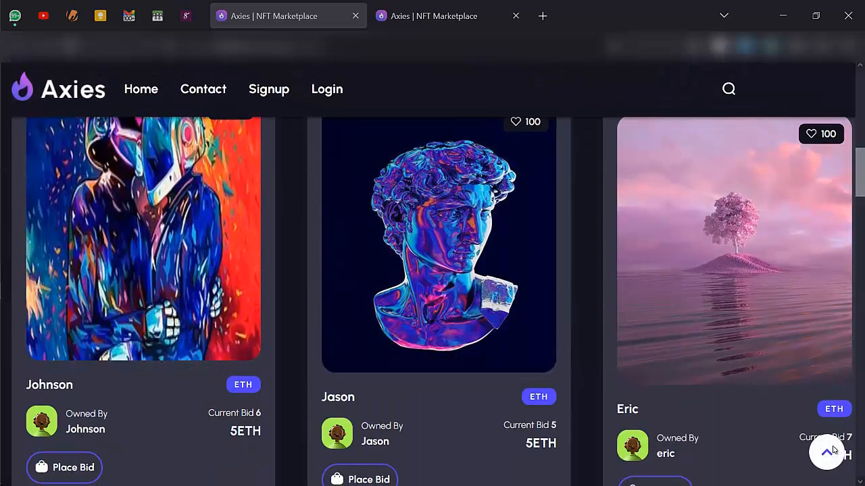
{"action": "left_click", "coordinate": [826, 451]}
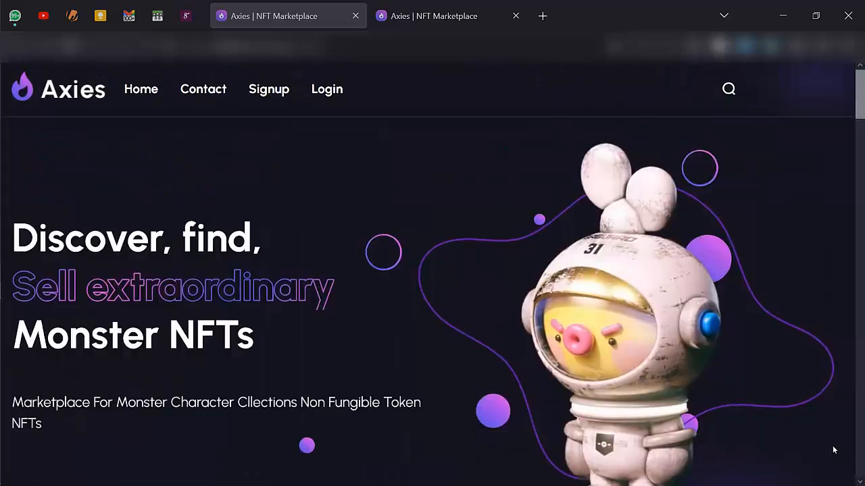
Scroll down through Top Seller and Today's Picks to the footer.
{"action": "scroll", "coordinate": [833, 449], "scroll_direction": "down", "scroll_amount": 1}
{"action": "scroll", "coordinate": [833, 449], "scroll_direction": "down", "scroll_amount": 5}
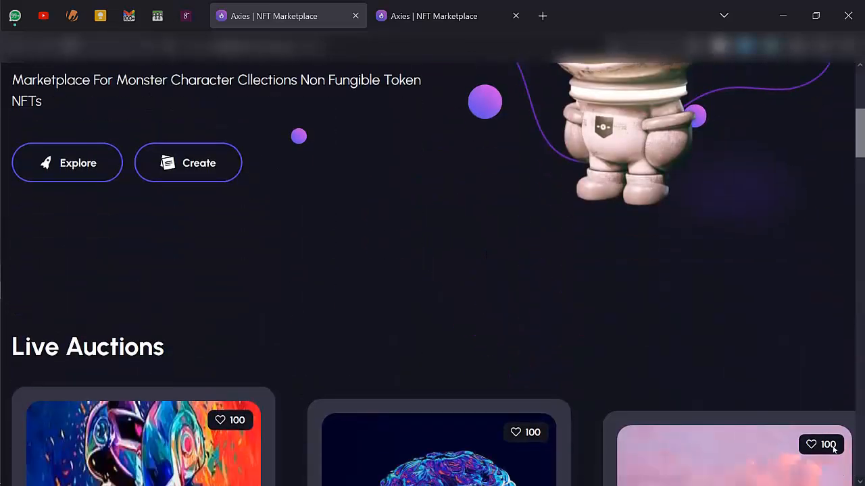
{"action": "scroll", "coordinate": [833, 450], "scroll_direction": "down", "scroll_amount": 3}
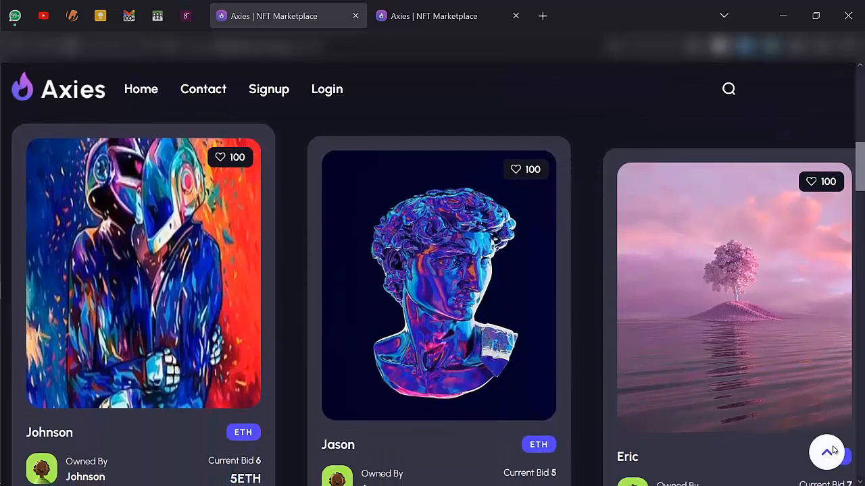
{"action": "scroll", "coordinate": [833, 450], "scroll_direction": "down", "scroll_amount": 3}
{"action": "scroll", "coordinate": [833, 451], "scroll_direction": "up", "scroll_amount": 1}
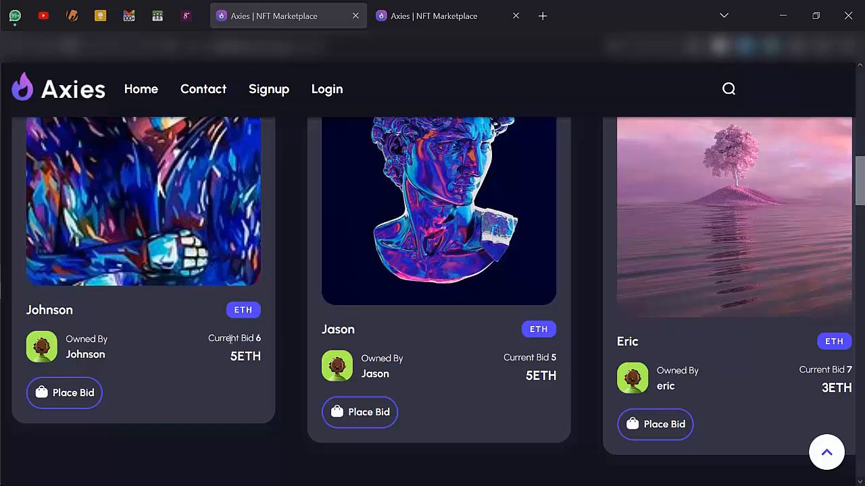
{"action": "scroll", "coordinate": [239, 375], "scroll_direction": "down", "scroll_amount": 1}
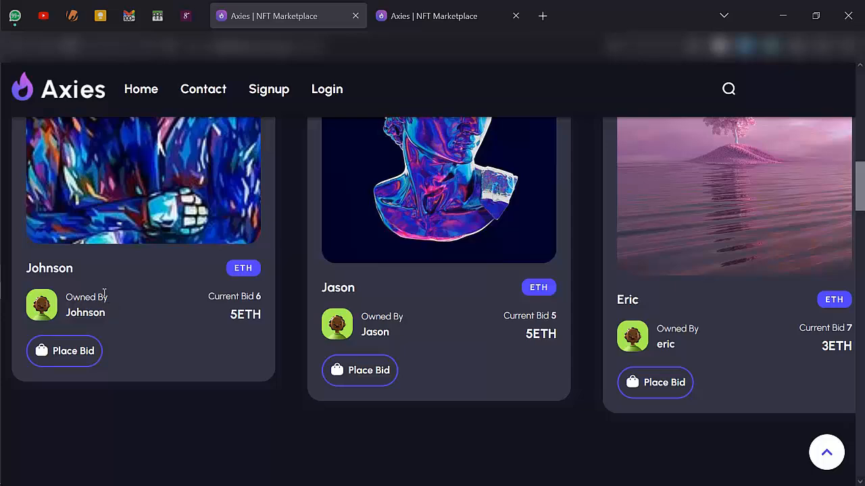
{"action": "scroll", "coordinate": [106, 300], "scroll_direction": "up", "scroll_amount": 3}
{"action": "scroll", "coordinate": [103, 297], "scroll_direction": "down", "scroll_amount": 10}
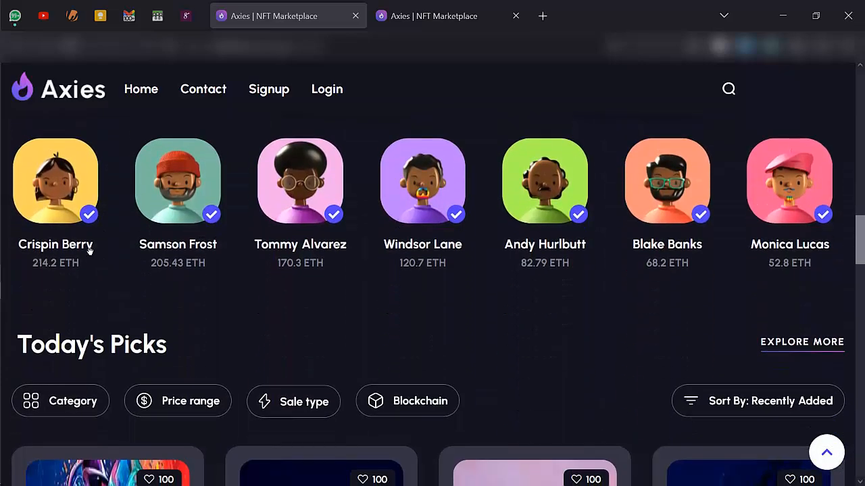
{"action": "scroll", "coordinate": [89, 251], "scroll_direction": "up", "scroll_amount": 1}
{"action": "scroll", "coordinate": [90, 252], "scroll_direction": "down", "scroll_amount": 5}
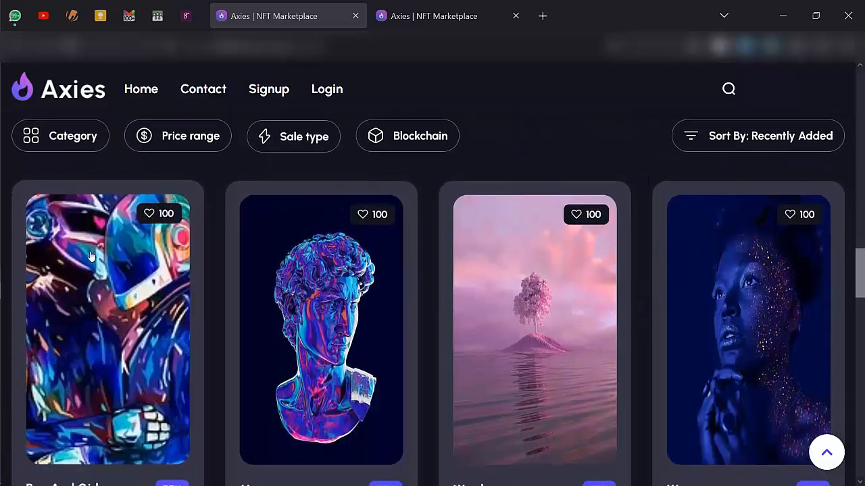
{"action": "scroll", "coordinate": [91, 250], "scroll_direction": "down", "scroll_amount": 10}
{"action": "scroll", "coordinate": [98, 248], "scroll_direction": "down", "scroll_amount": 12}
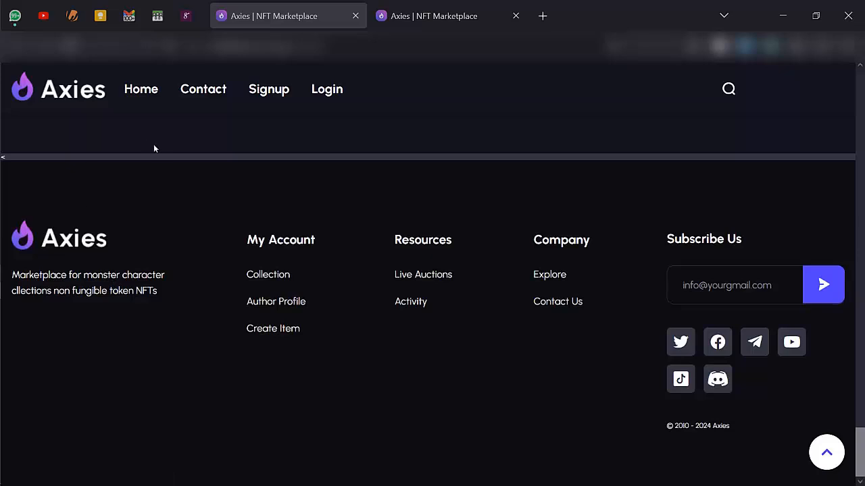
Go to the Contact page and scroll past the Drop Up A Message form to the footer.
{"action": "left_click", "coordinate": [203, 92]}
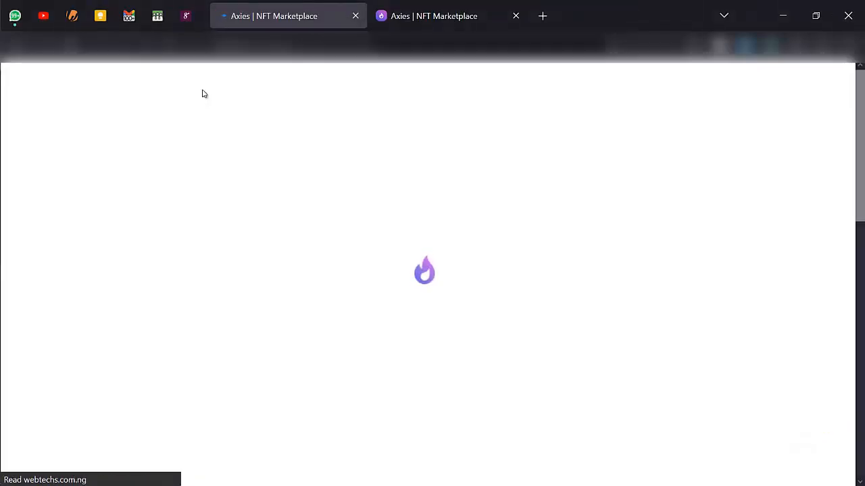
{"action": "scroll", "coordinate": [202, 94], "scroll_direction": "down", "scroll_amount": 3}
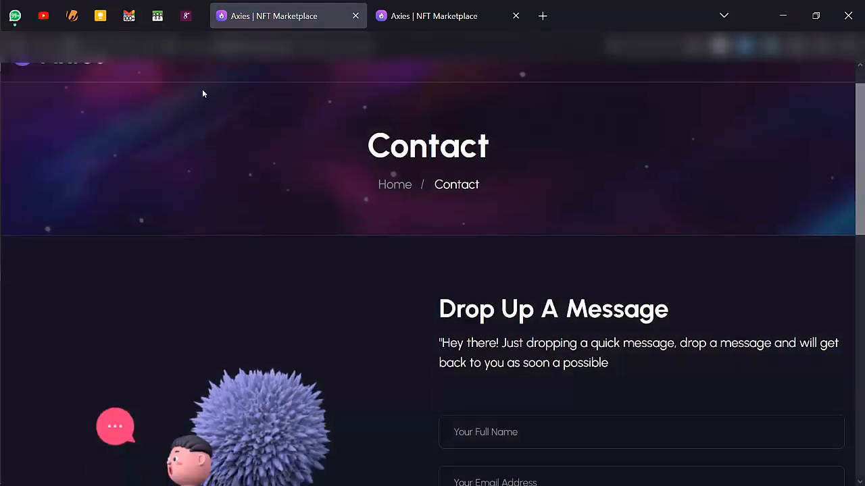
{"action": "scroll", "coordinate": [203, 94], "scroll_direction": "down", "scroll_amount": 2}
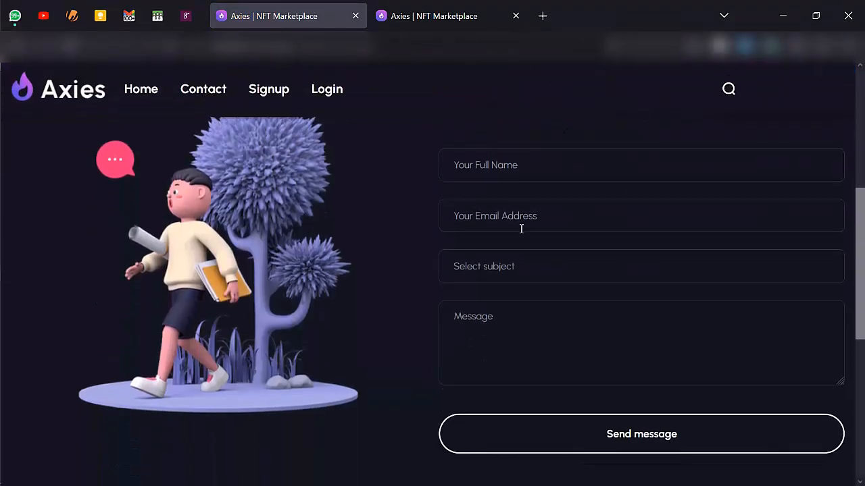
{"action": "scroll", "coordinate": [520, 230], "scroll_direction": "down", "scroll_amount": 5}
{"action": "scroll", "coordinate": [521, 229], "scroll_direction": "up", "scroll_amount": 10}
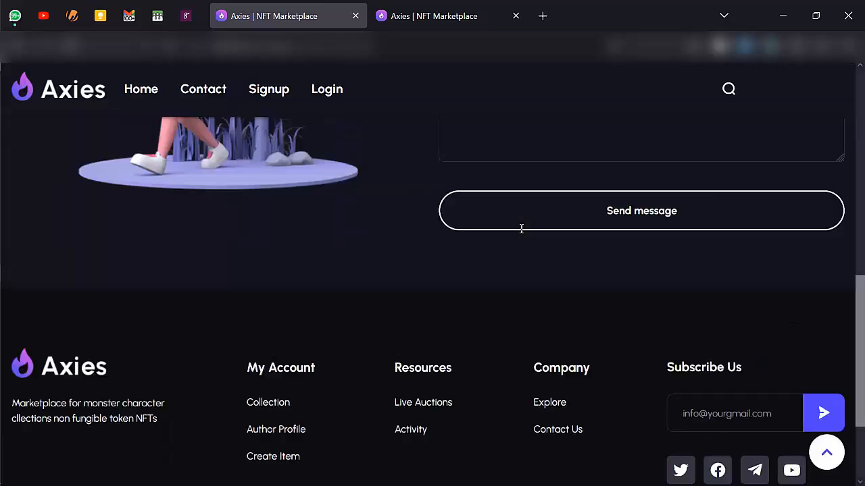
{"action": "scroll", "coordinate": [519, 231], "scroll_direction": "down", "scroll_amount": 10}
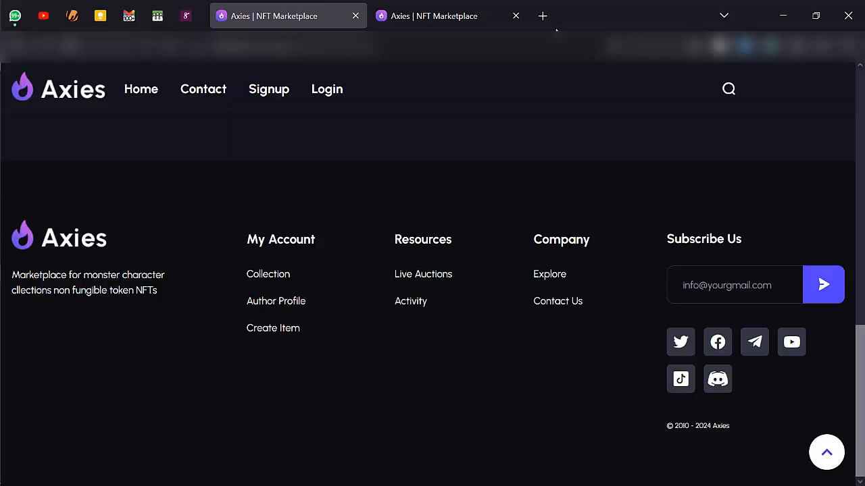
On the second tab, log in with the account email and password and confirm the success dialog.
{"action": "left_click", "coordinate": [487, 5]}
{"action": "scroll", "coordinate": [359, 181], "scroll_direction": "down", "scroll_amount": 1}
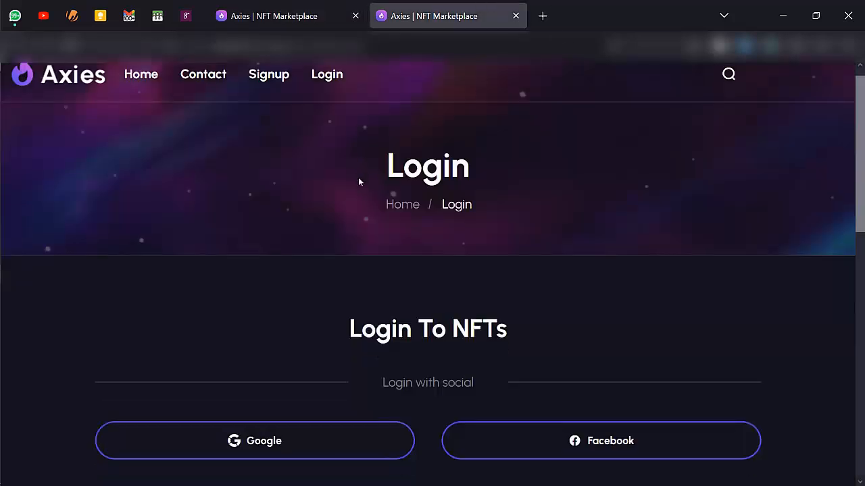
{"action": "scroll", "coordinate": [359, 181], "scroll_direction": "down", "scroll_amount": 4}
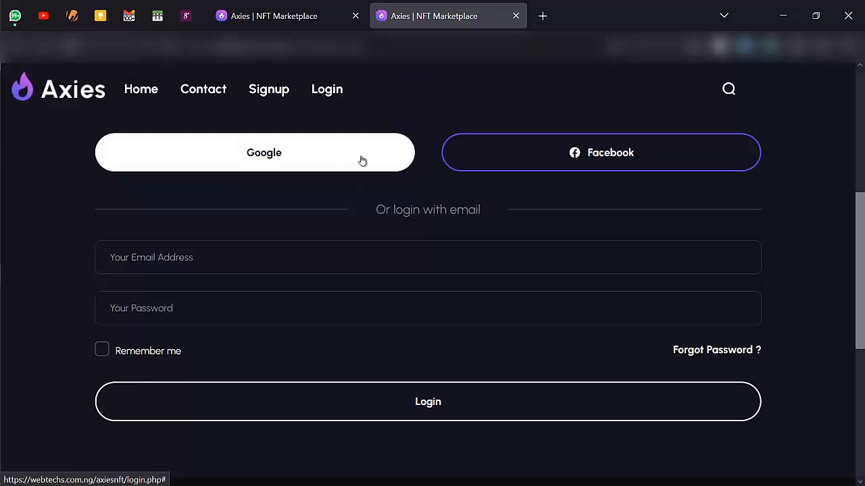
{"action": "left_click", "coordinate": [359, 257]}
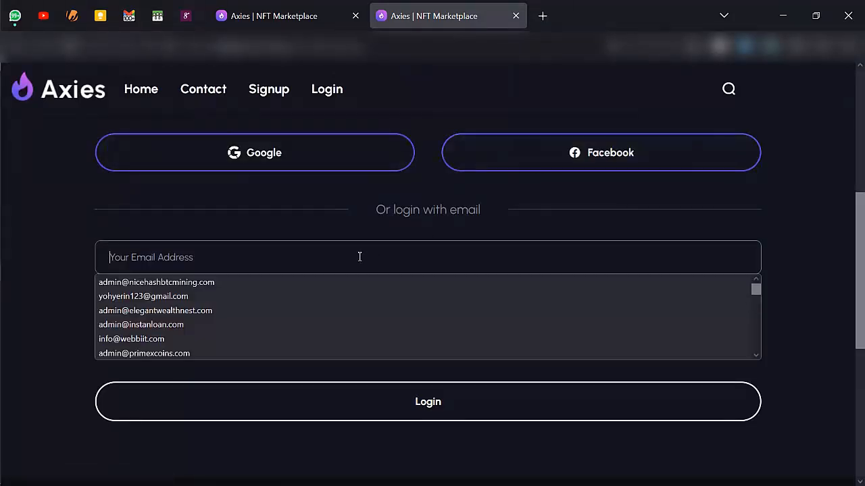
{"action": "type", "text": "user"}
{"action": "key", "text": "Return"}
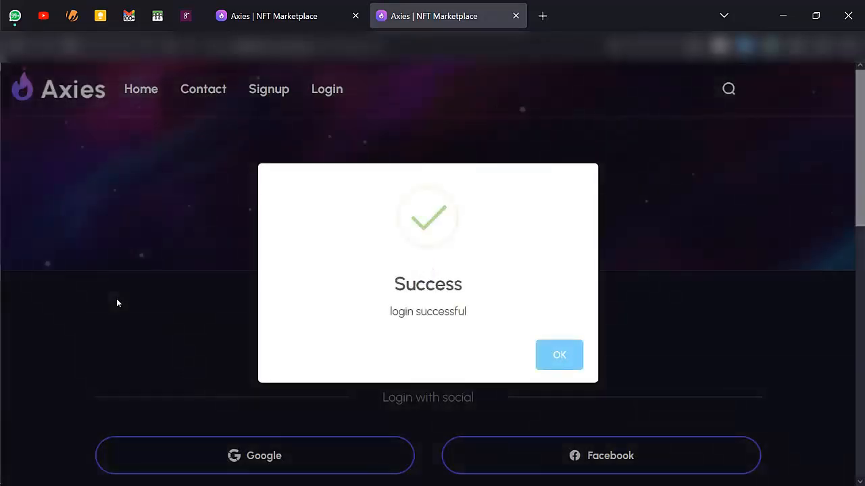
{"action": "left_click", "coordinate": [557, 356]}
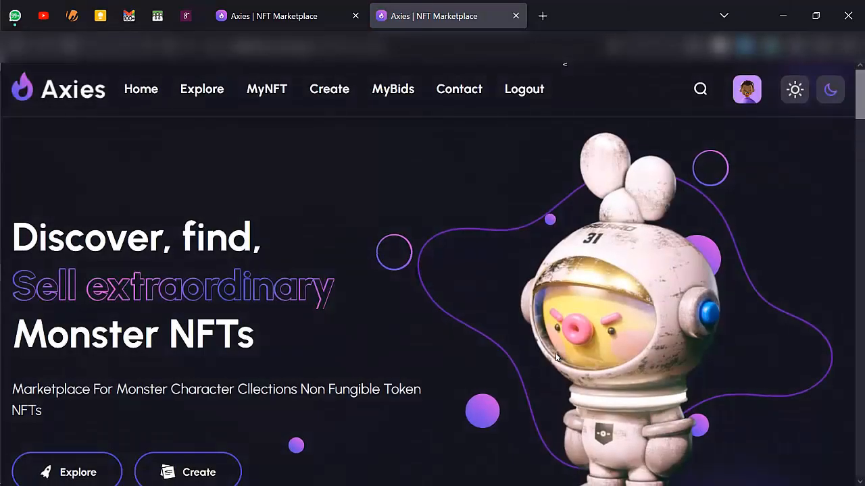
Turn on light mode with the header sun icon and scroll the restyled home page.
{"action": "scroll", "coordinate": [555, 354], "scroll_direction": "down", "scroll_amount": 6}
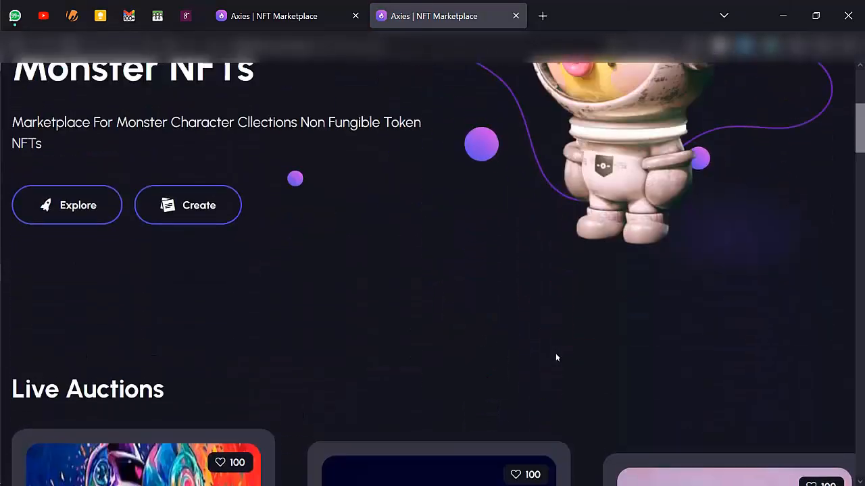
{"action": "scroll", "coordinate": [557, 359], "scroll_direction": "up", "scroll_amount": 6}
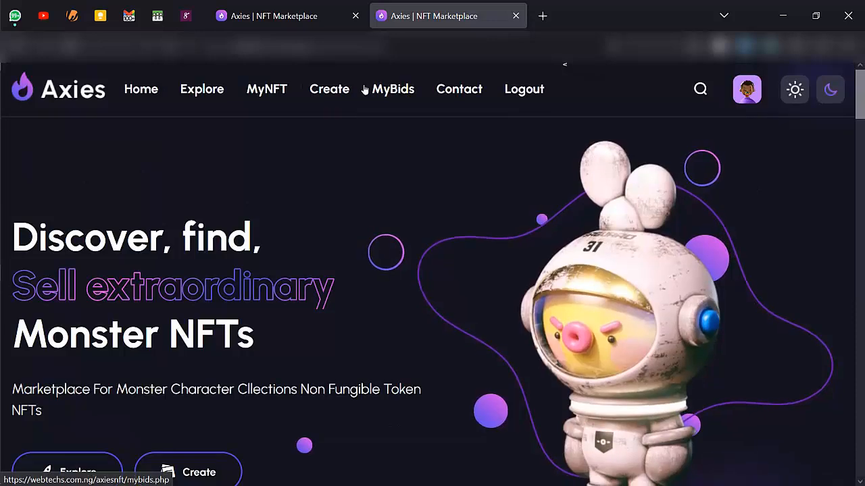
{"action": "left_click", "coordinate": [262, 90]}
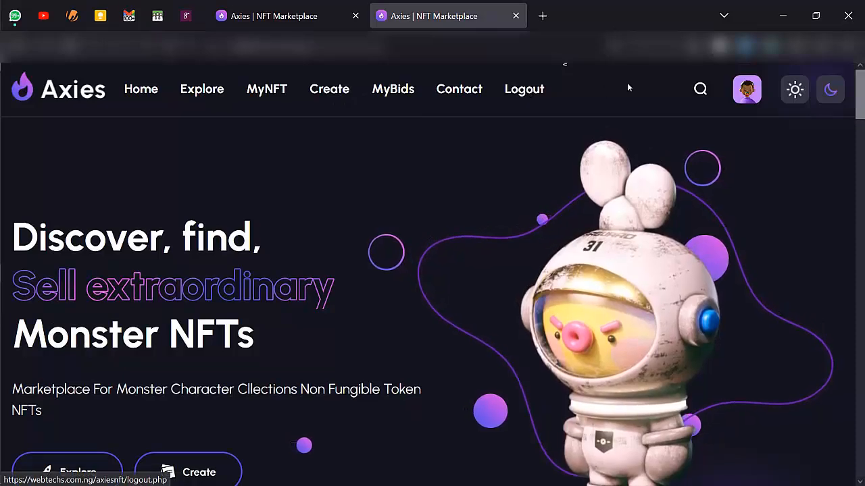
{"action": "left_click", "coordinate": [797, 90]}
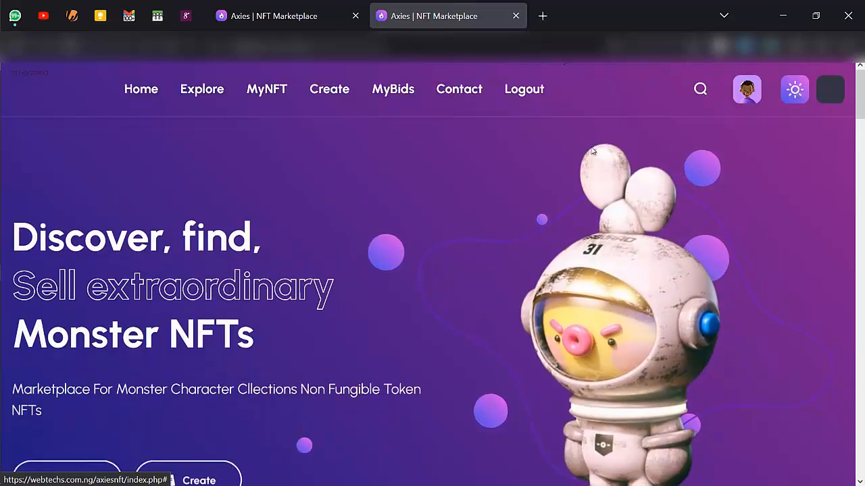
{"action": "scroll", "coordinate": [478, 263], "scroll_direction": "down", "scroll_amount": 8}
{"action": "scroll", "coordinate": [478, 267], "scroll_direction": "down", "scroll_amount": 15}
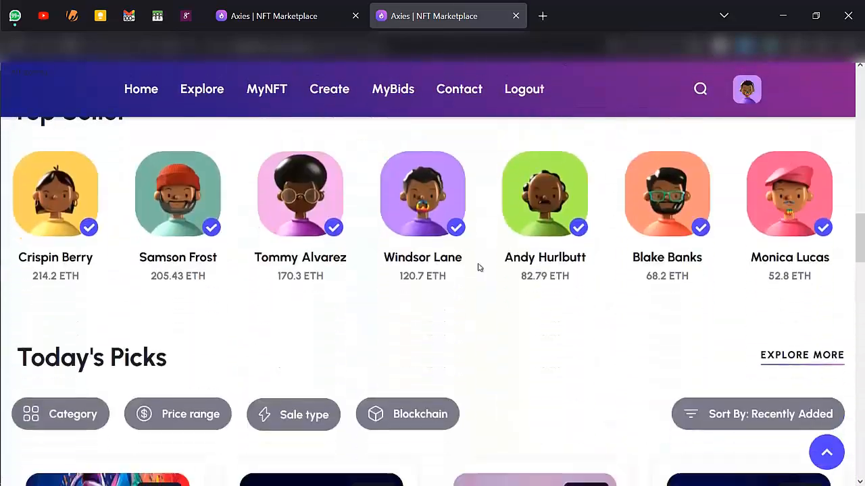
{"action": "scroll", "coordinate": [478, 267], "scroll_direction": "up", "scroll_amount": 20}
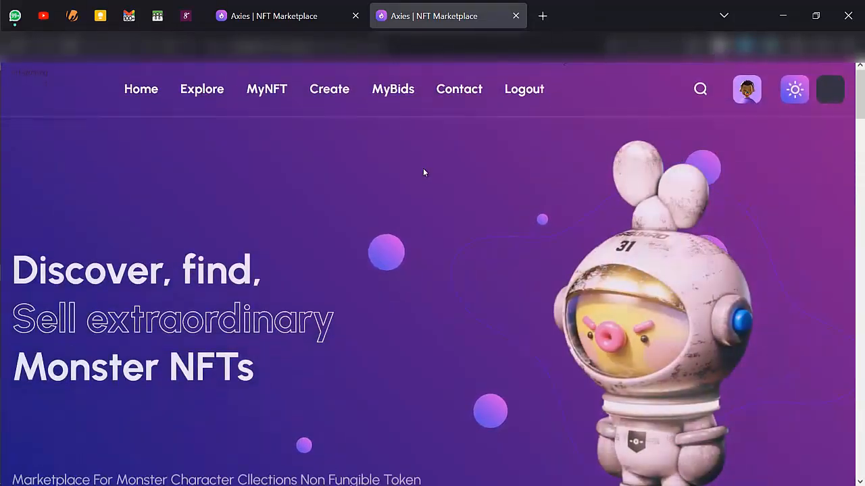
{"action": "left_click", "coordinate": [213, 91]}
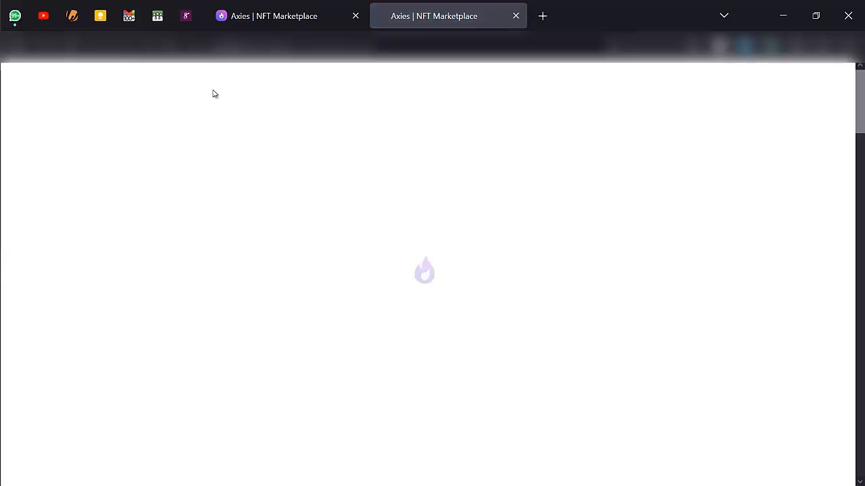
{"action": "scroll", "coordinate": [212, 90], "scroll_direction": "down", "scroll_amount": 3}
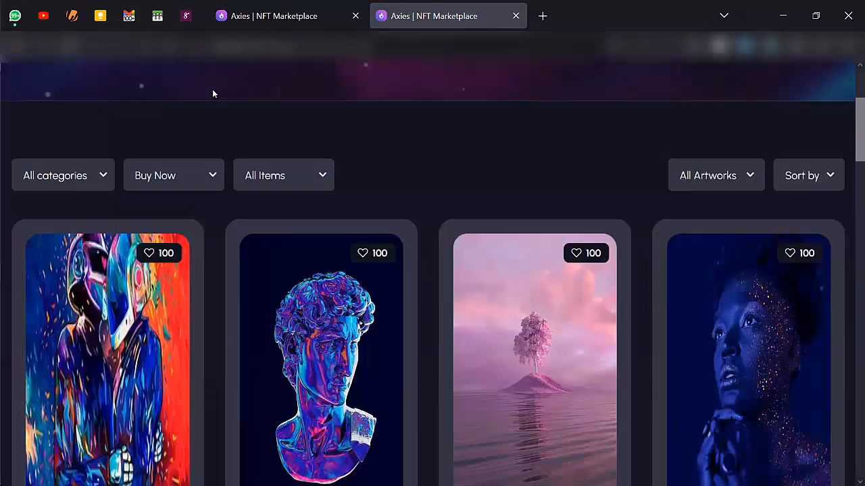
{"action": "left_click", "coordinate": [264, 120]}
{"action": "left_click", "coordinate": [257, 158]}
{"action": "scroll", "coordinate": [257, 161], "scroll_direction": "down", "scroll_amount": 4}
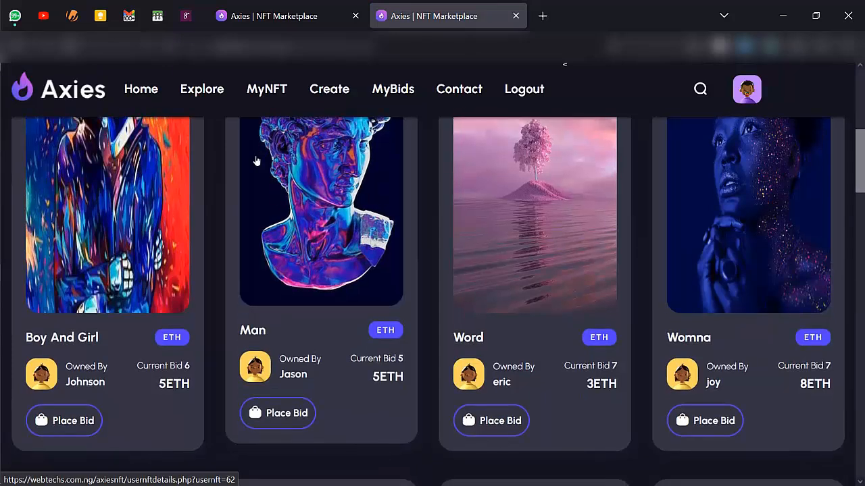
{"action": "scroll", "coordinate": [257, 160], "scroll_direction": "down", "scroll_amount": 1}
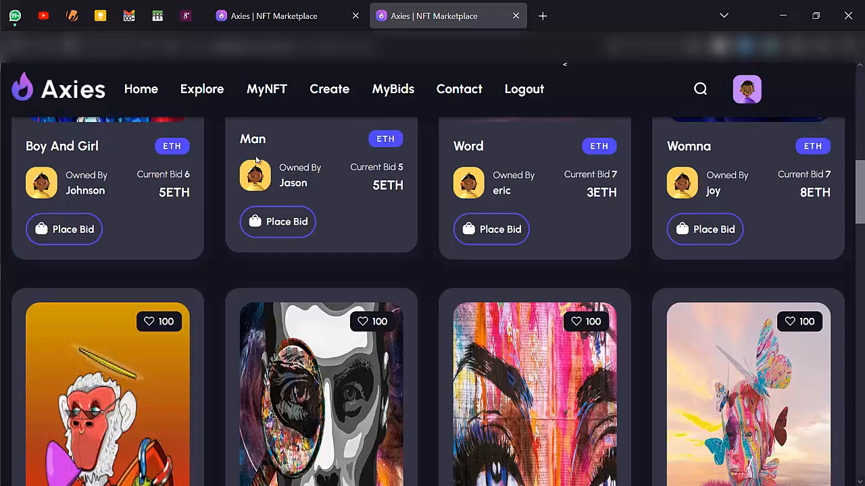
{"action": "scroll", "coordinate": [256, 159], "scroll_direction": "up", "scroll_amount": 6}
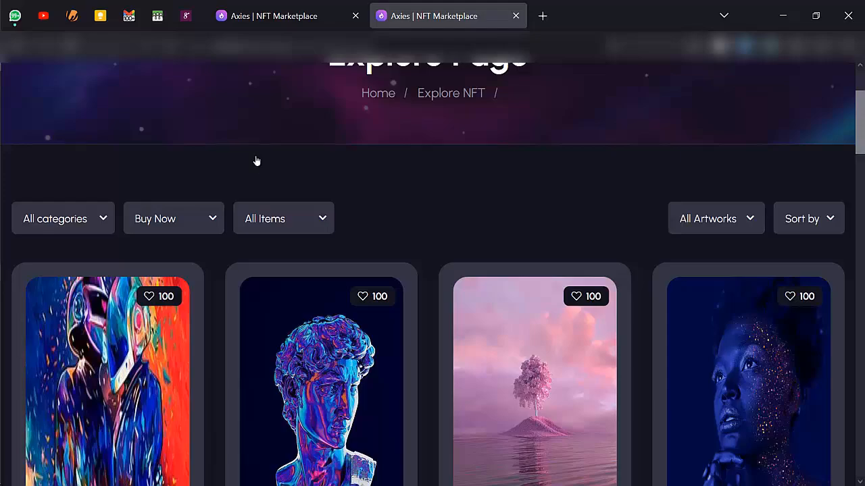
{"action": "scroll", "coordinate": [256, 161], "scroll_direction": "down", "scroll_amount": 6}
{"action": "scroll", "coordinate": [256, 160], "scroll_direction": "up", "scroll_amount": 8}
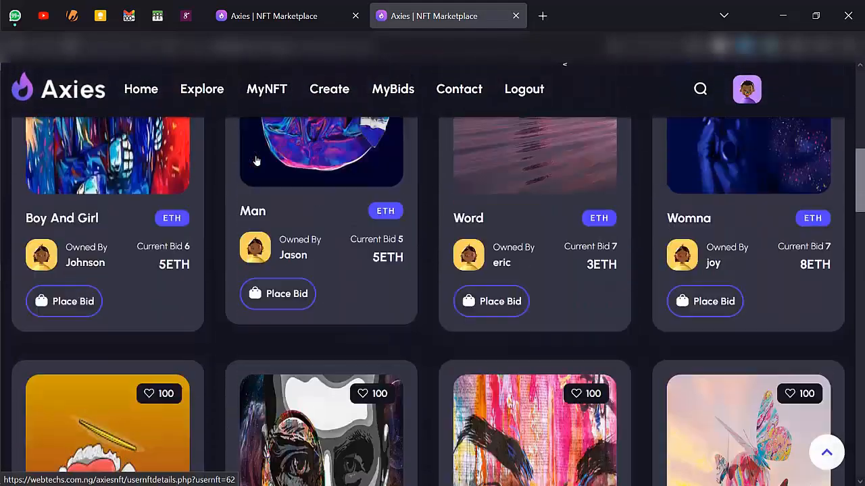
{"action": "scroll", "coordinate": [256, 160], "scroll_direction": "down", "scroll_amount": 1}
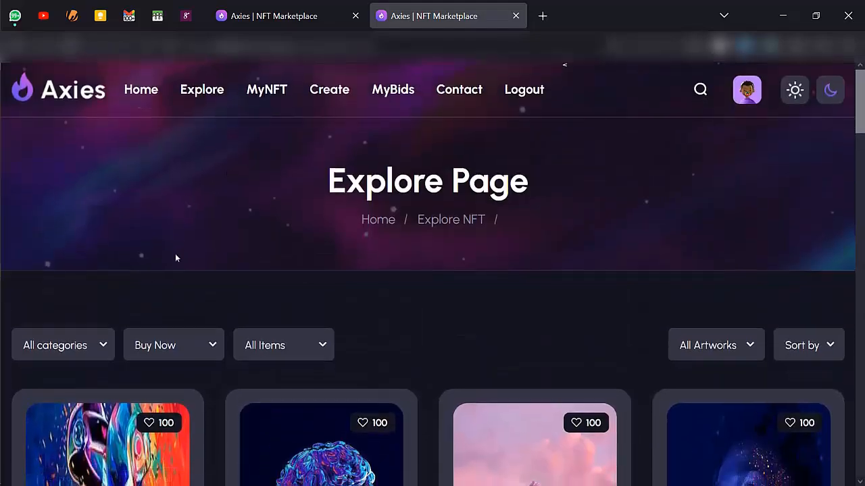
Set the Explore filters to On Auction and Single Items.
{"action": "left_click", "coordinate": [109, 341]}
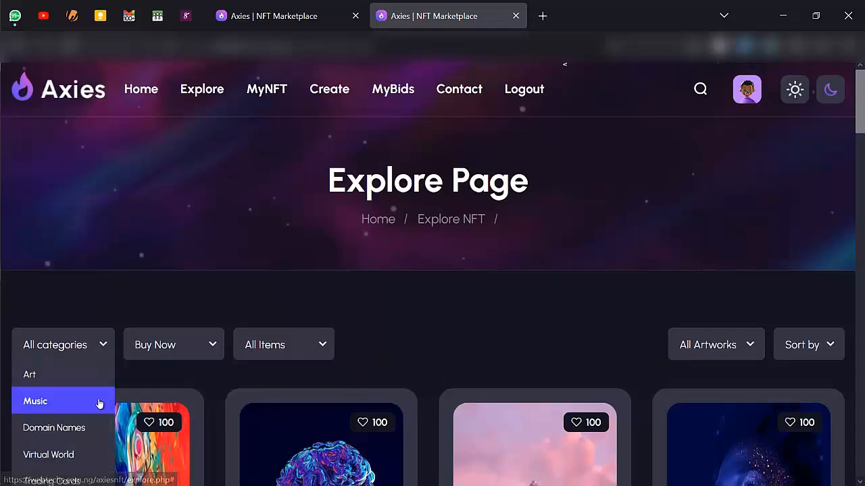
{"action": "scroll", "coordinate": [100, 403], "scroll_direction": "down", "scroll_amount": 3}
{"action": "left_click", "coordinate": [280, 196]}
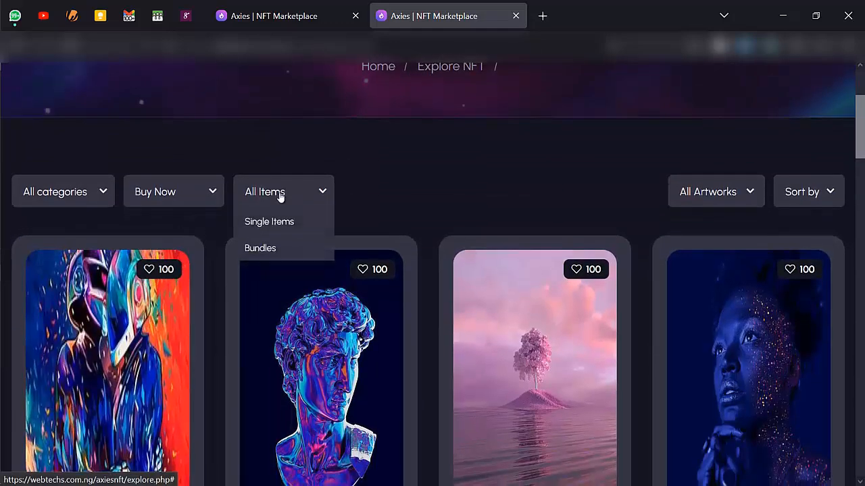
{"action": "left_click", "coordinate": [205, 195]}
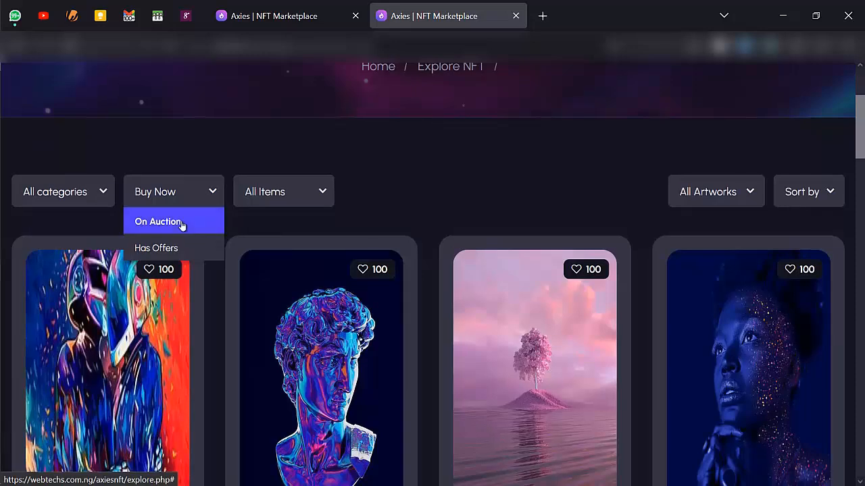
{"action": "left_click", "coordinate": [178, 247]}
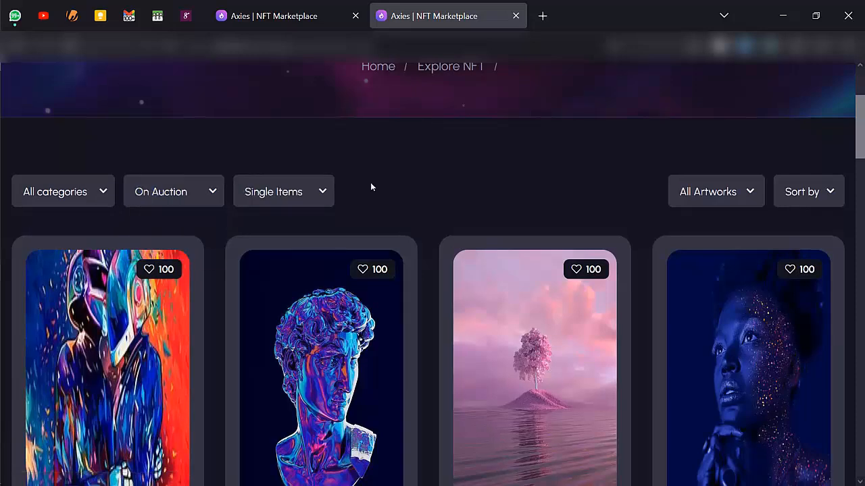
{"action": "scroll", "coordinate": [371, 187], "scroll_direction": "up", "scroll_amount": 3}
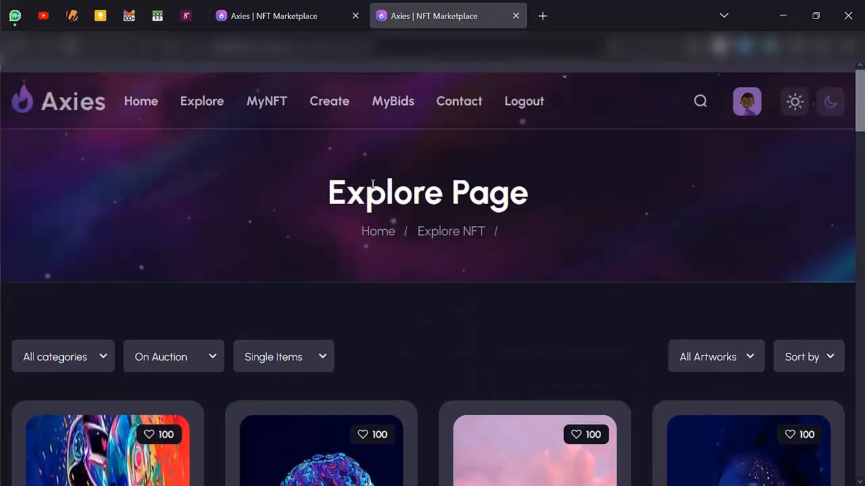
Go to MyNFT and scroll the My NFT page, which lists no NFT cards.
{"action": "left_click", "coordinate": [257, 97]}
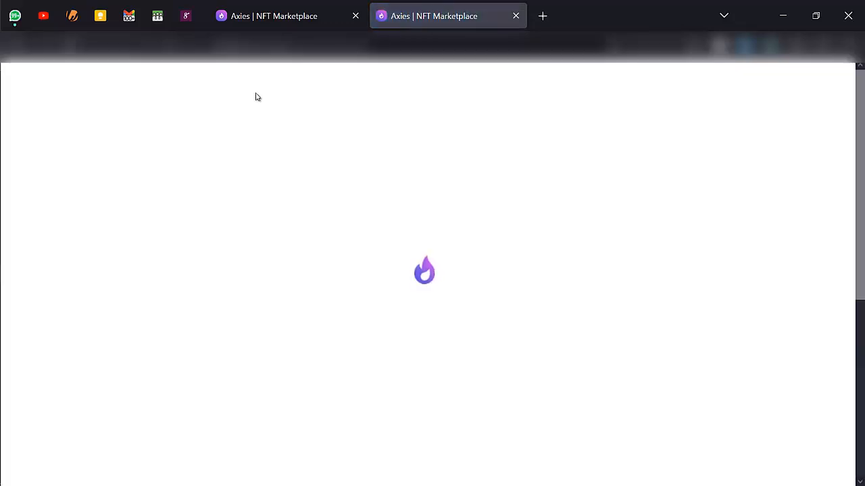
{"action": "scroll", "coordinate": [256, 97], "scroll_direction": "down", "scroll_amount": 4}
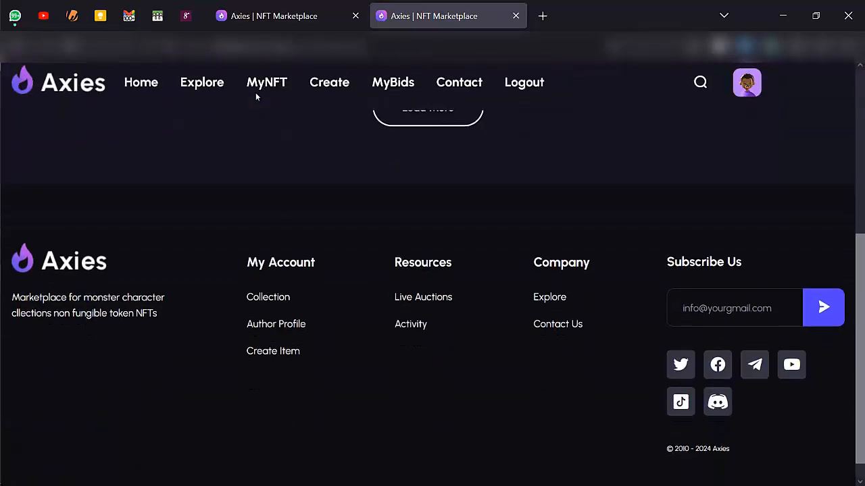
{"action": "scroll", "coordinate": [257, 96], "scroll_direction": "up", "scroll_amount": 4}
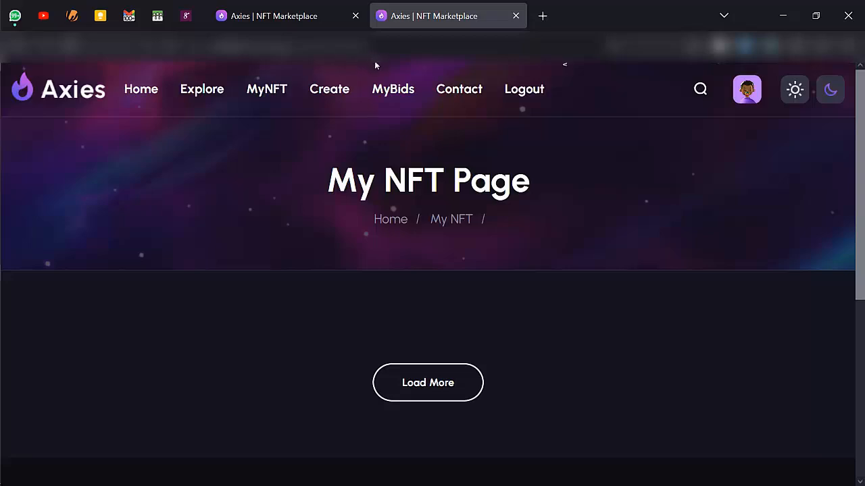
On the Create page, upload the Amy image and set the price to 5.
{"action": "left_click", "coordinate": [341, 97]}
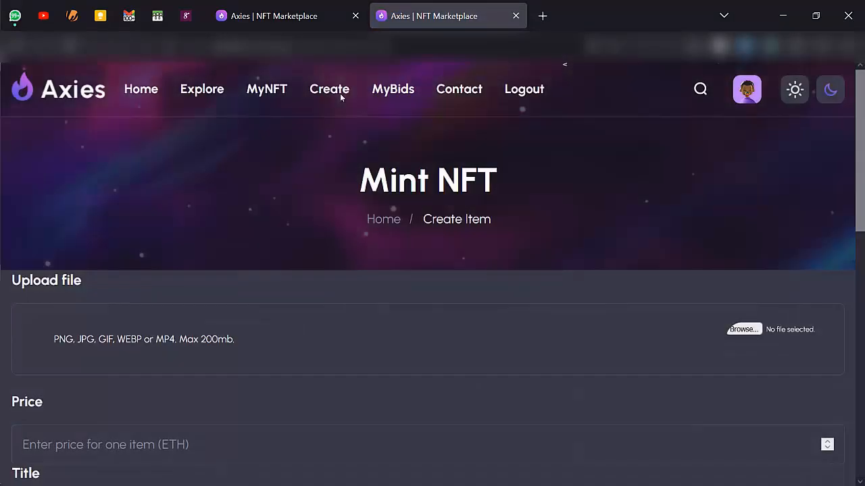
{"action": "scroll", "coordinate": [340, 97], "scroll_direction": "down", "scroll_amount": 2}
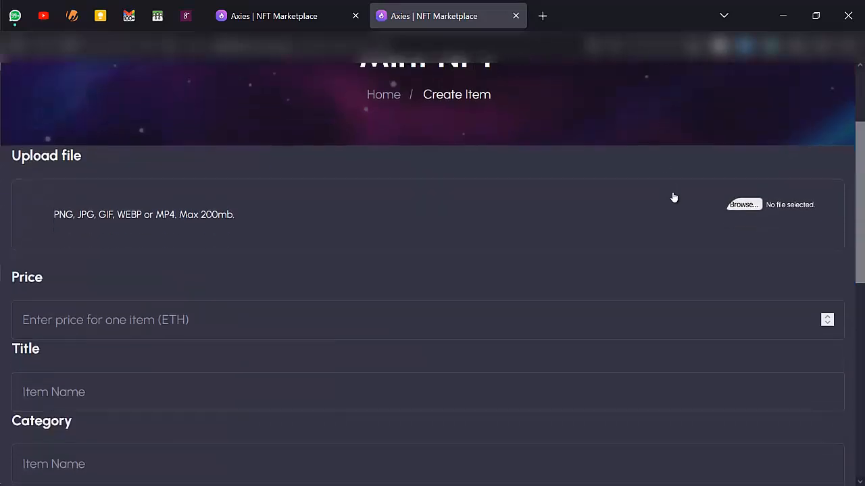
{"action": "left_click", "coordinate": [746, 204]}
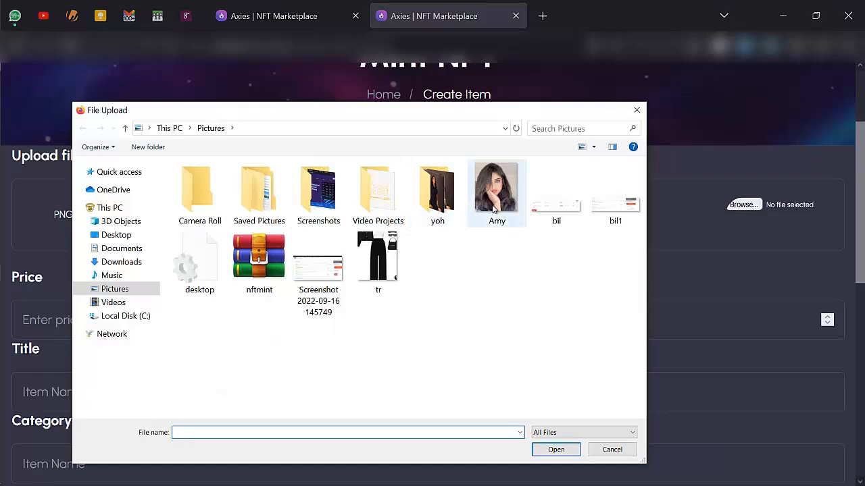
{"action": "double_click", "coordinate": [495, 209]}
{"action": "left_click", "coordinate": [163, 329]}
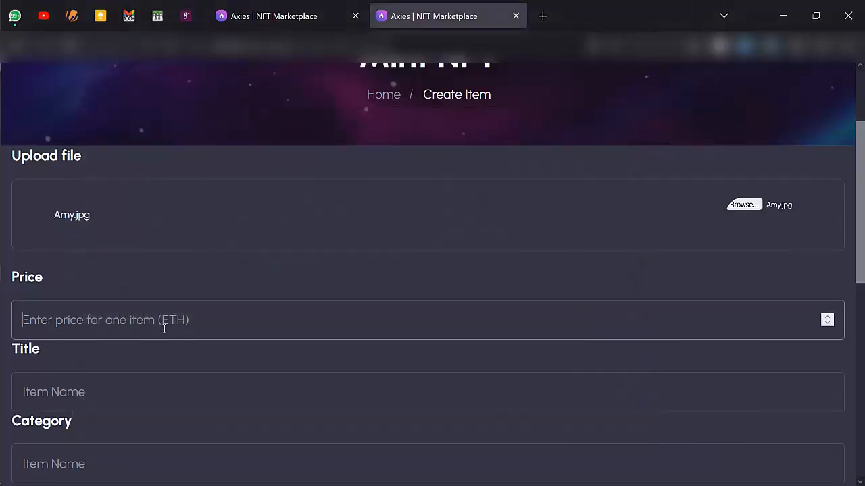
{"action": "type", "text": "5"}
{"action": "scroll", "coordinate": [76, 278], "scroll_direction": "down", "scroll_amount": 2}
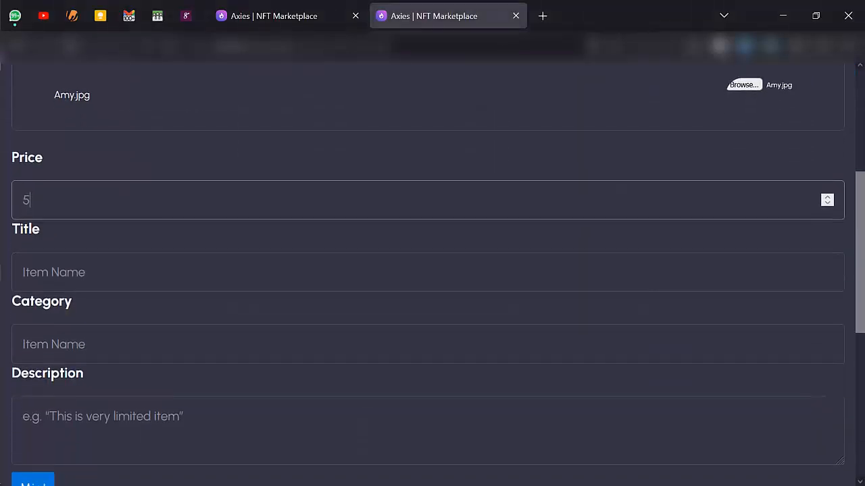
Enter title Ment, category Mentle, description "This is a limited item", and mint.
{"action": "left_click", "coordinate": [74, 271]}
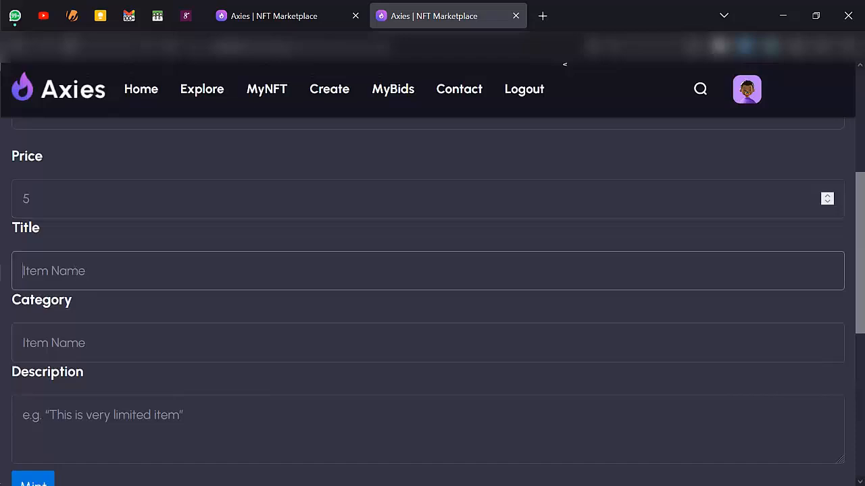
{"action": "type", "text": "Ment"}
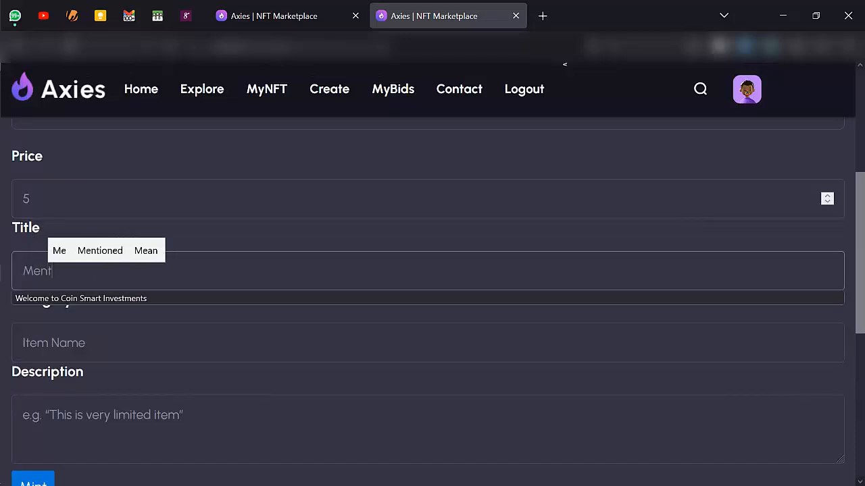
{"action": "left_click", "coordinate": [91, 341]}
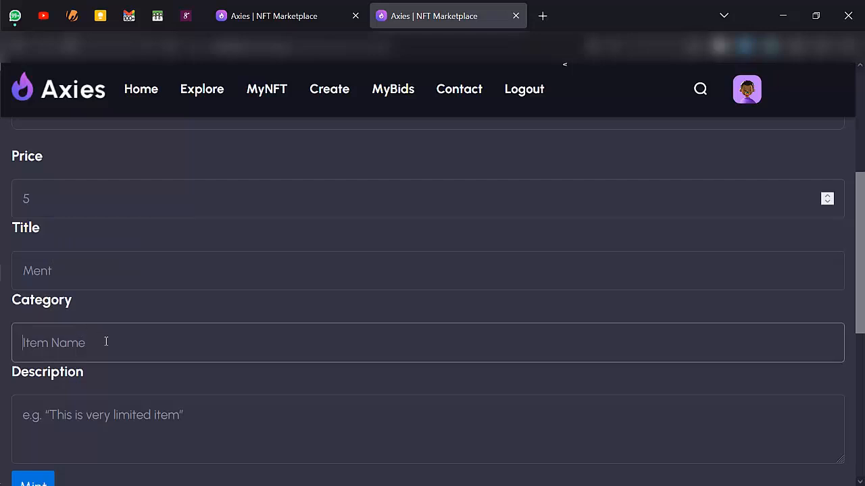
{"action": "scroll", "coordinate": [106, 341], "scroll_direction": "down", "scroll_amount": 1}
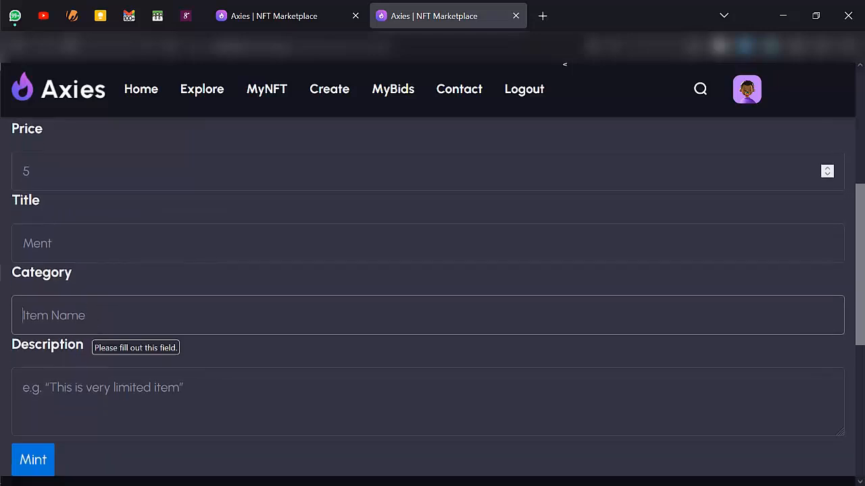
{"action": "type", "text": "Mentle"}
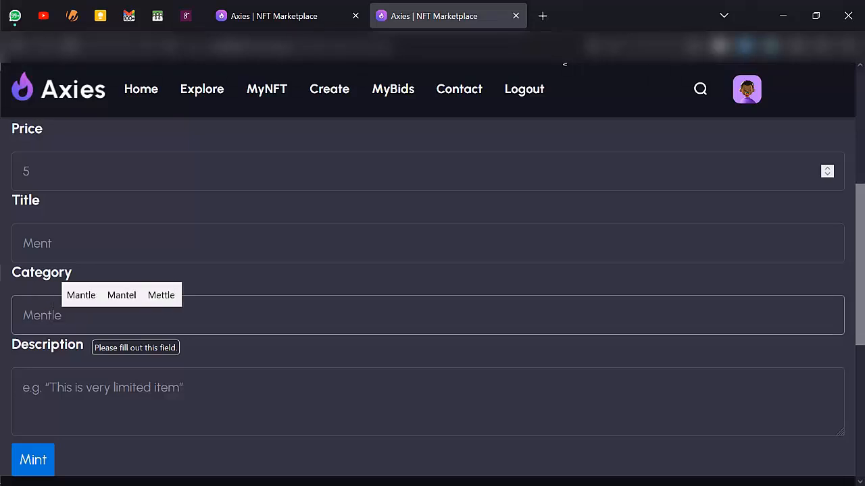
{"action": "scroll", "coordinate": [95, 327], "scroll_direction": "down", "scroll_amount": 1}
{"action": "left_click", "coordinate": [94, 327]}
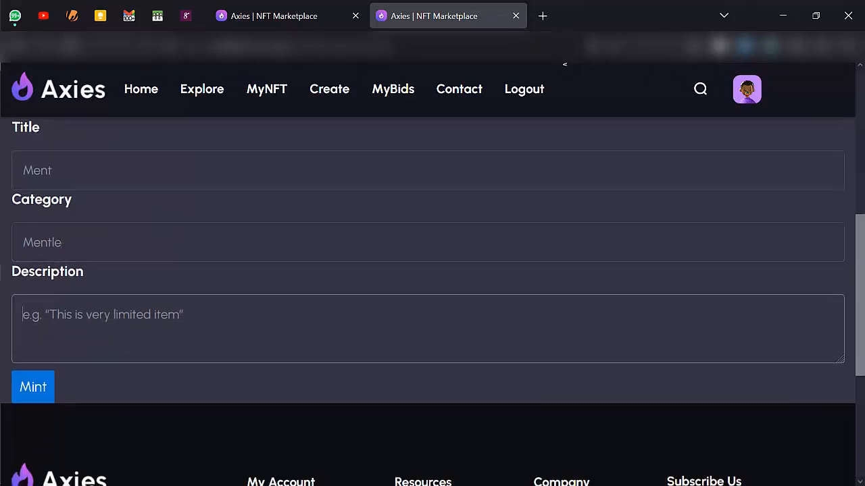
{"action": "type", "text": "This is a "}
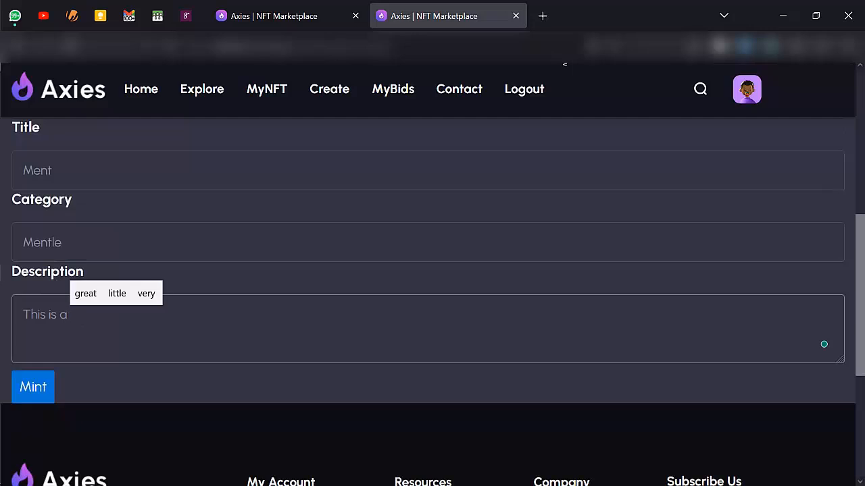
{"action": "type", "text": "li"}
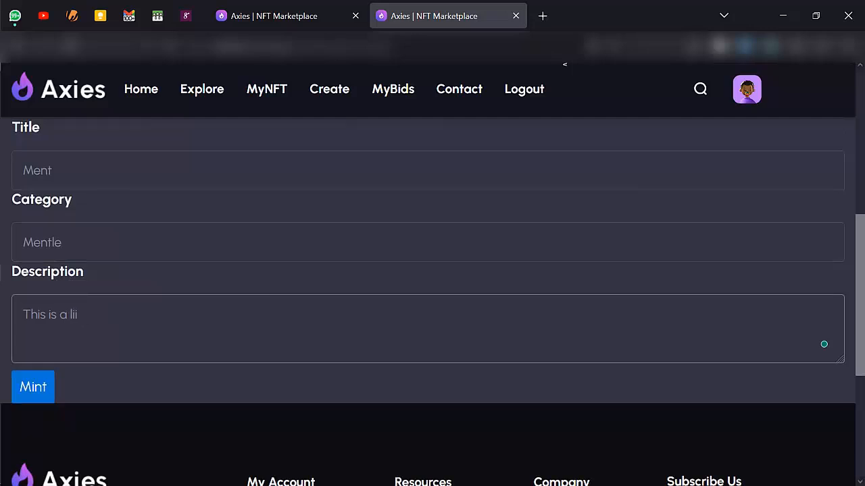
{"action": "type", "text": "m"}
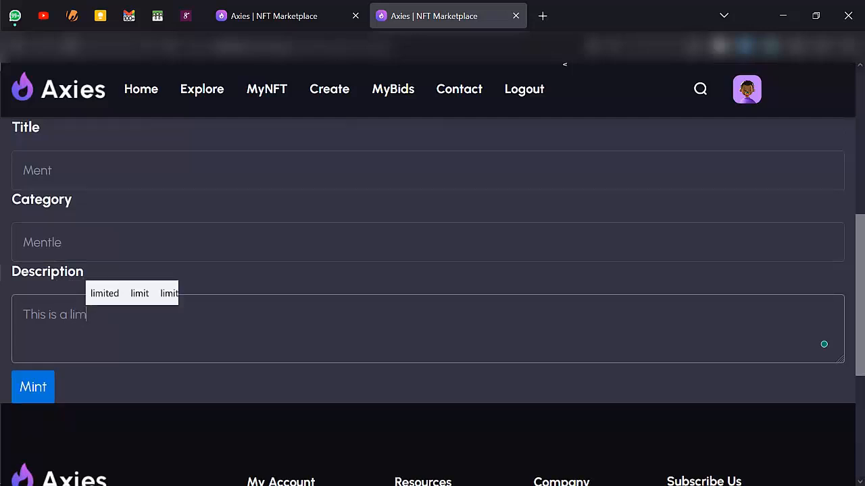
{"action": "type", "text": "ited item"}
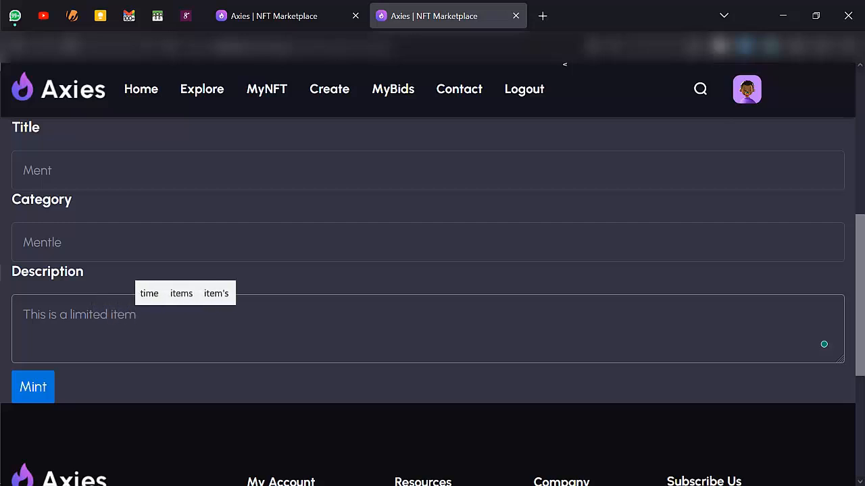
{"action": "left_click", "coordinate": [42, 392]}
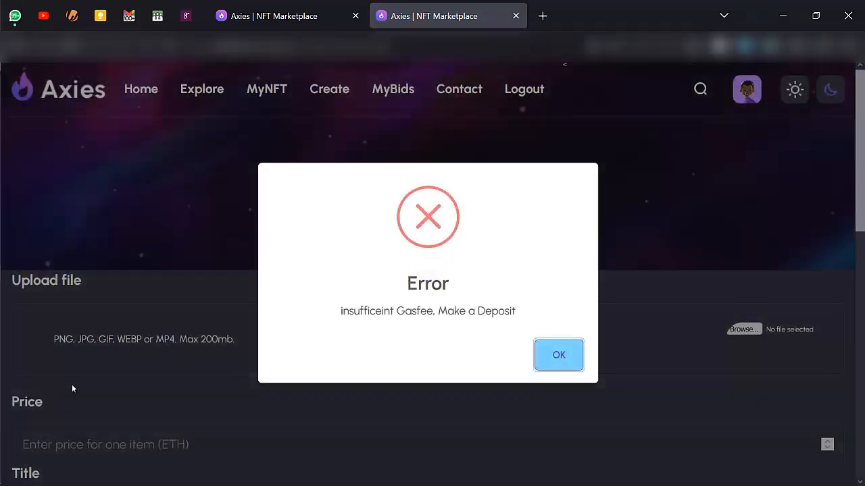
Close the insufficient gas fee error dialog with OK.
{"action": "left_click", "coordinate": [546, 354]}
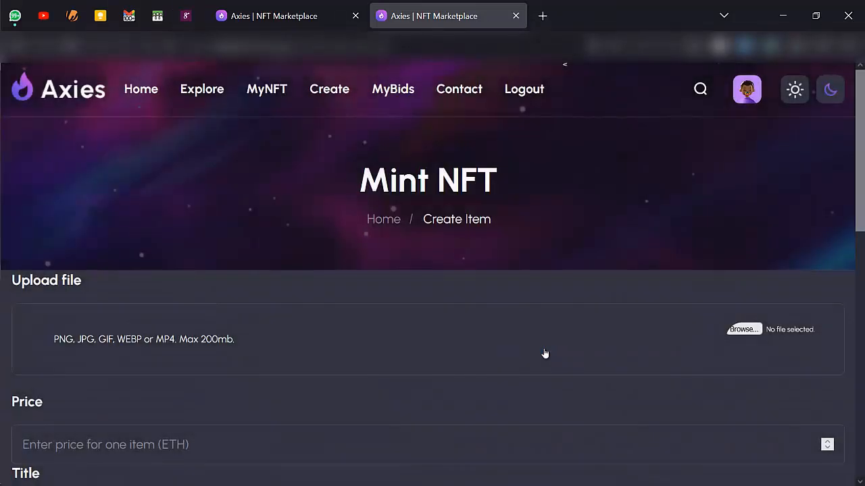
Go to Add funds from the avatar menu and enter a deposit amount of 6000.
{"action": "left_click", "coordinate": [748, 105]}
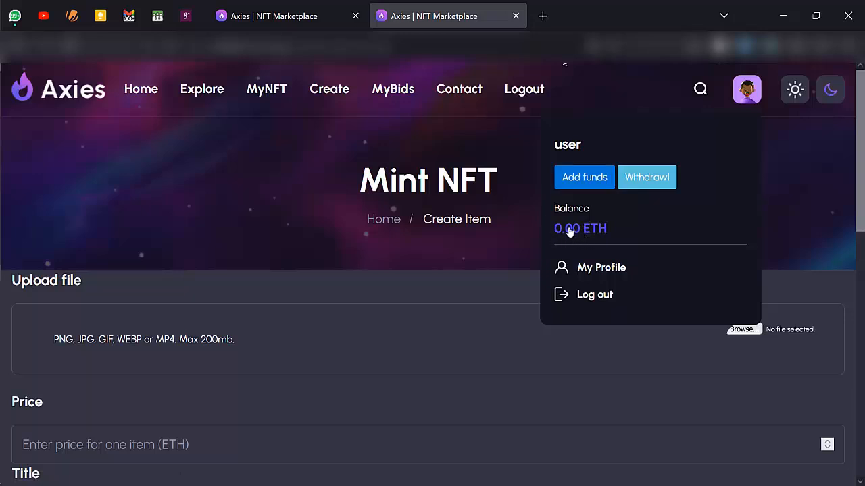
{"action": "left_click", "coordinate": [596, 177]}
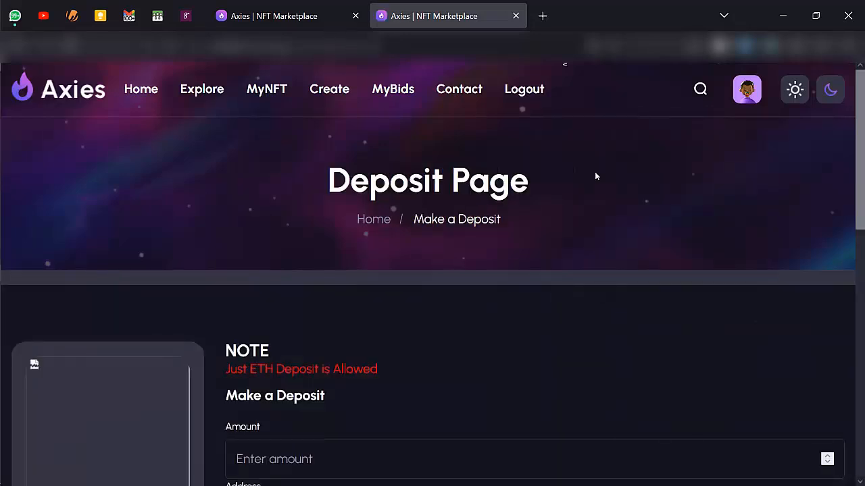
{"action": "scroll", "coordinate": [458, 342], "scroll_direction": "down", "scroll_amount": 3}
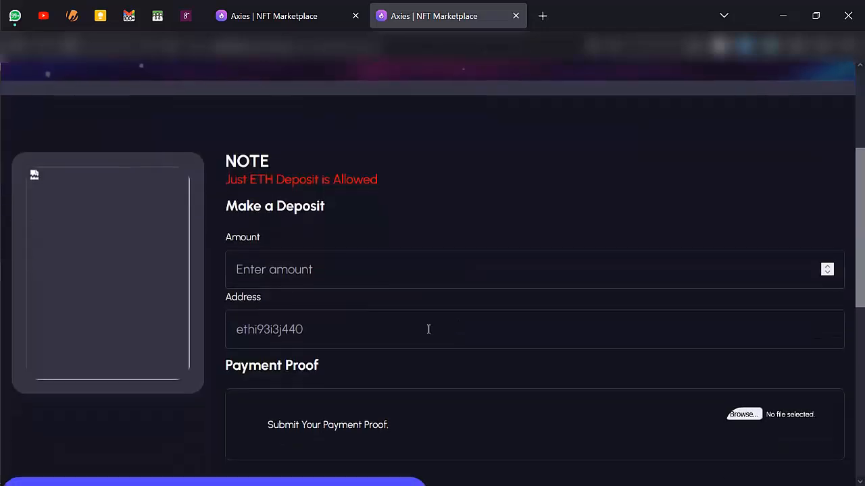
{"action": "left_click", "coordinate": [354, 264]}
{"action": "type", "text": "6000"}
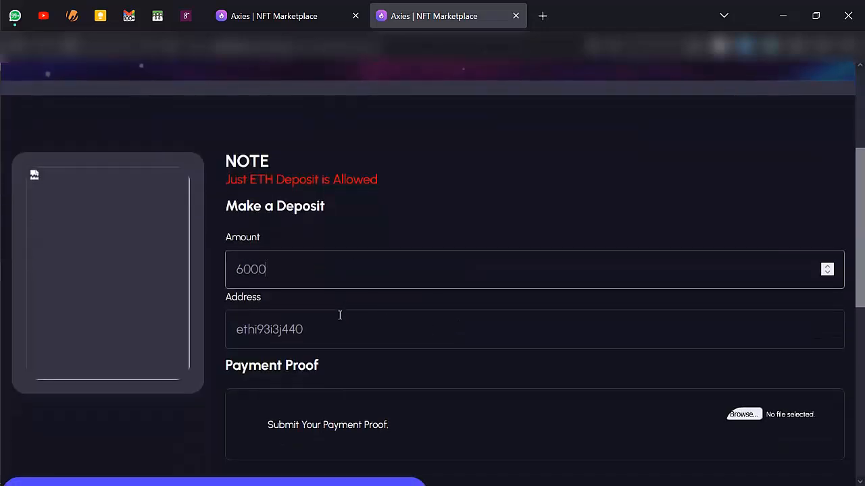
Check the wallet address field and attach tr.png as the payment proof.
{"action": "left_click", "coordinate": [340, 315]}
{"action": "scroll", "coordinate": [340, 317], "scroll_direction": "down", "scroll_amount": 1}
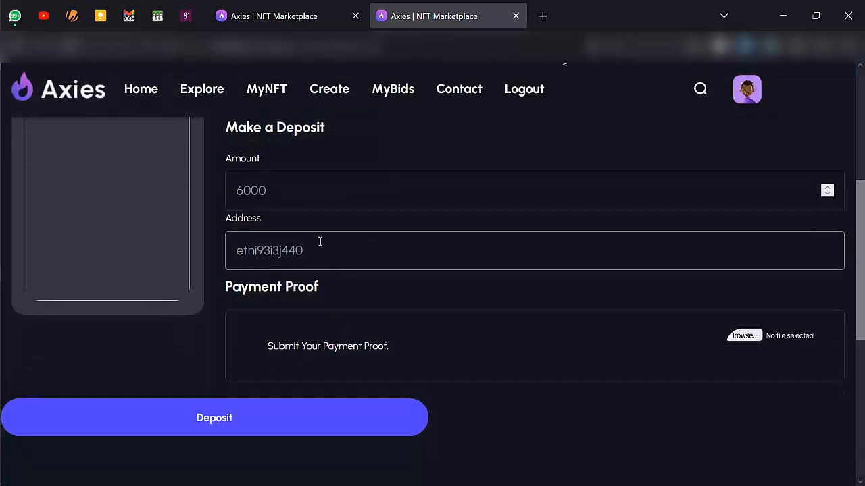
{"action": "double_click", "coordinate": [285, 262]}
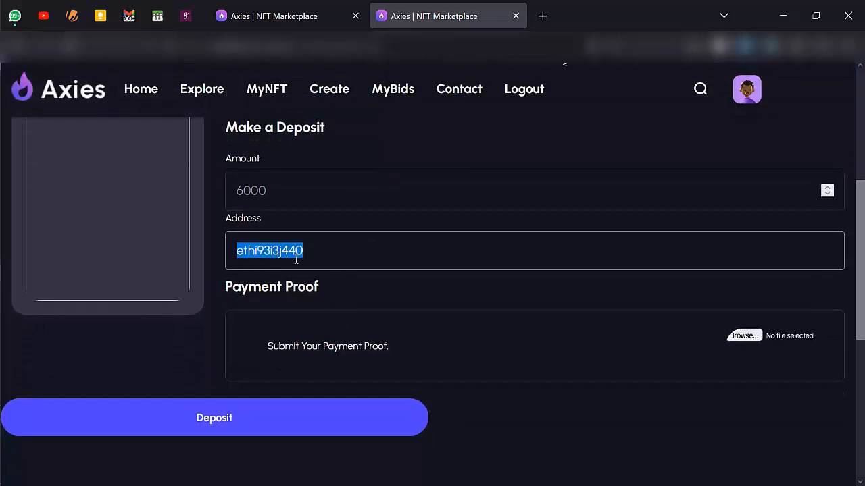
{"action": "left_click", "coordinate": [310, 257]}
{"action": "double_click", "coordinate": [320, 254]}
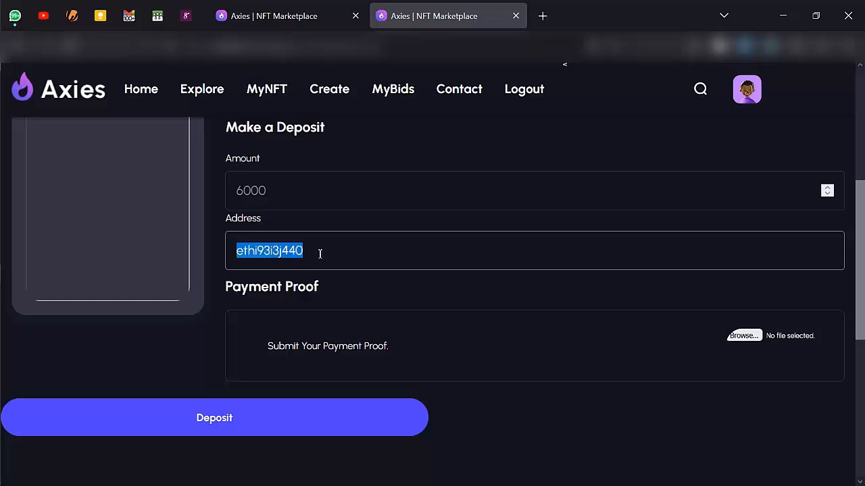
{"action": "left_click", "coordinate": [323, 253]}
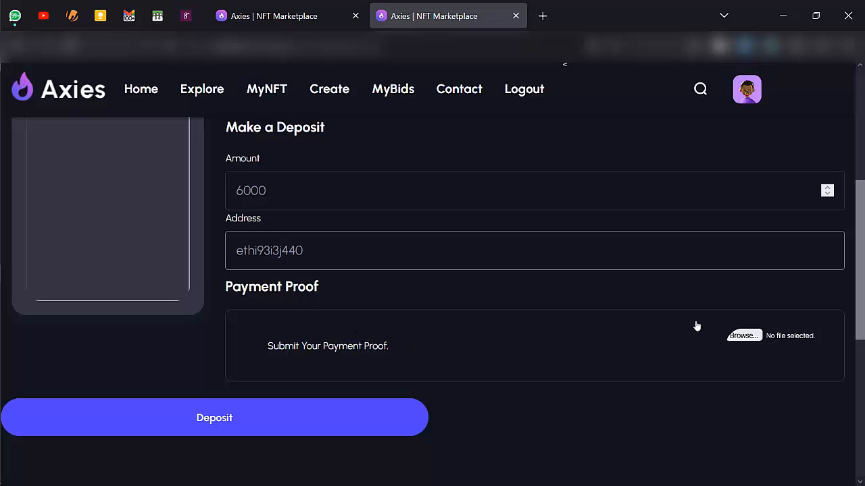
{"action": "left_click", "coordinate": [738, 335]}
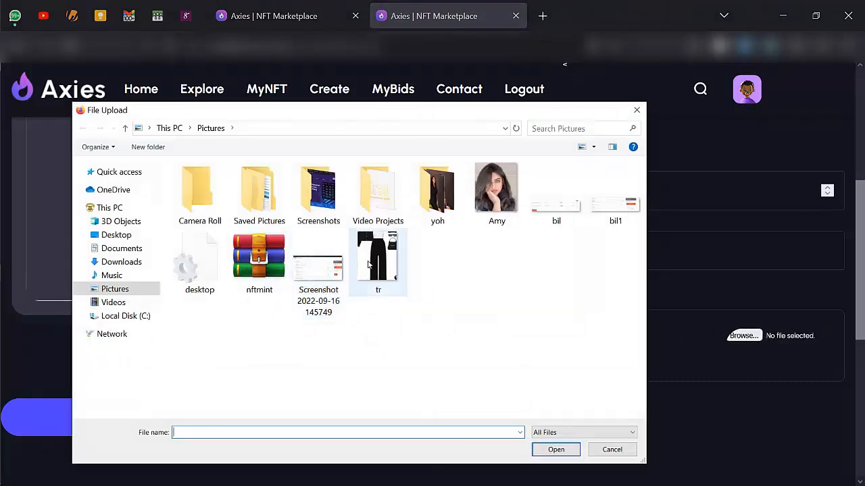
{"action": "double_click", "coordinate": [368, 264]}
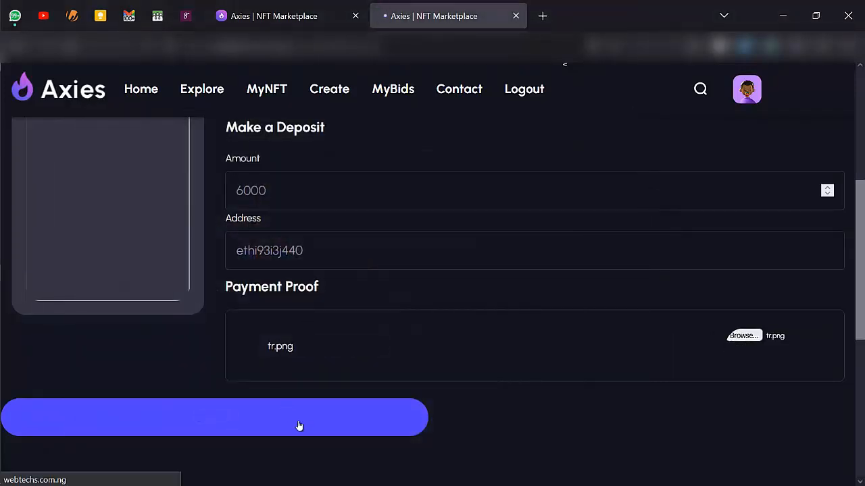
Submit the 6000 ETH deposit and acknowledge the success message.
{"action": "left_click", "coordinate": [299, 425]}
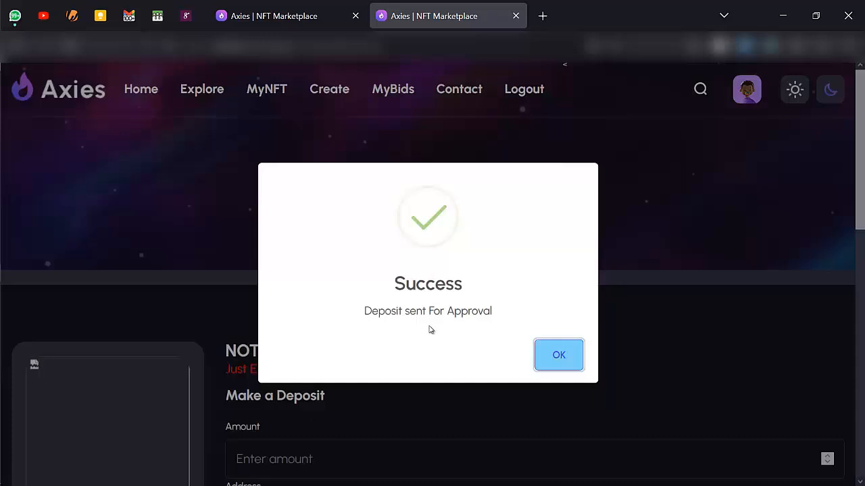
{"action": "left_click", "coordinate": [550, 350]}
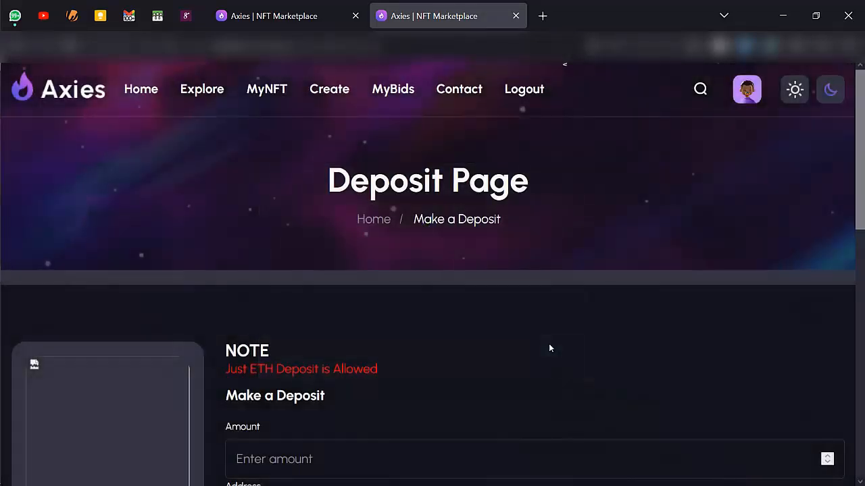
{"action": "scroll", "coordinate": [550, 349], "scroll_direction": "down", "scroll_amount": 3}
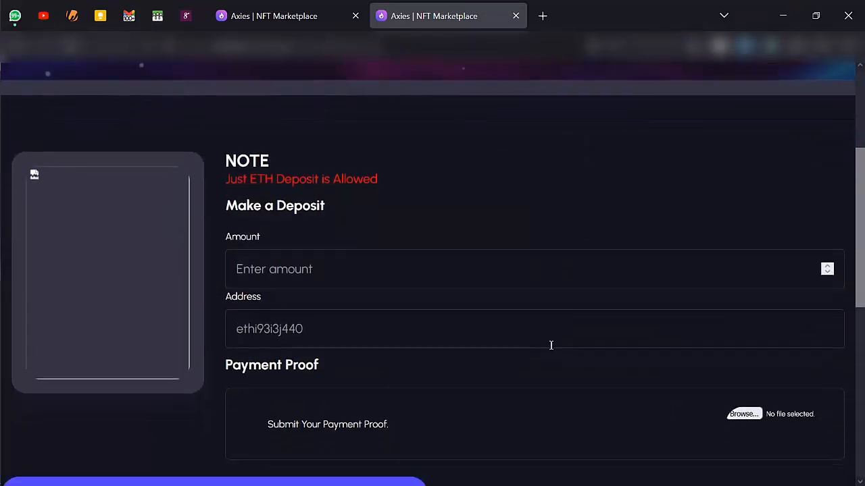
{"action": "scroll", "coordinate": [550, 345], "scroll_direction": "up", "scroll_amount": 3}
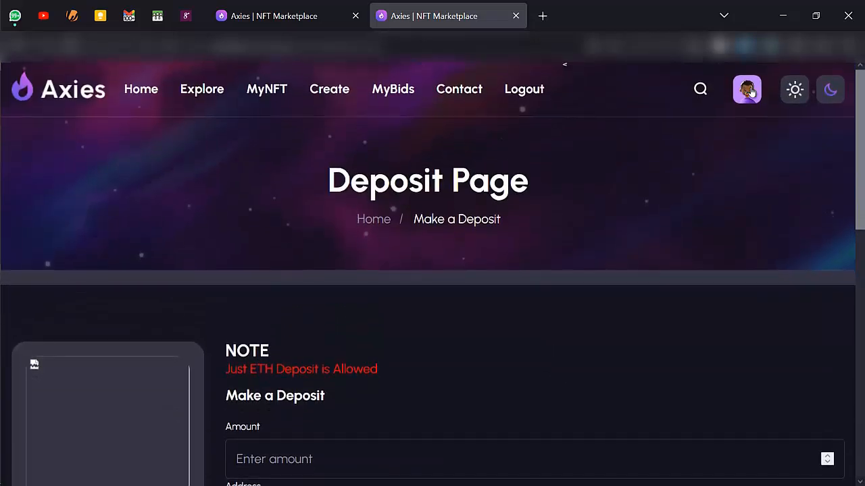
In the admin dashboard, open pending deposits and view row 6's payment proof full size.
{"action": "mouse_move", "coordinate": [1, 113]}
{"action": "left_click", "coordinate": [19, 98]}
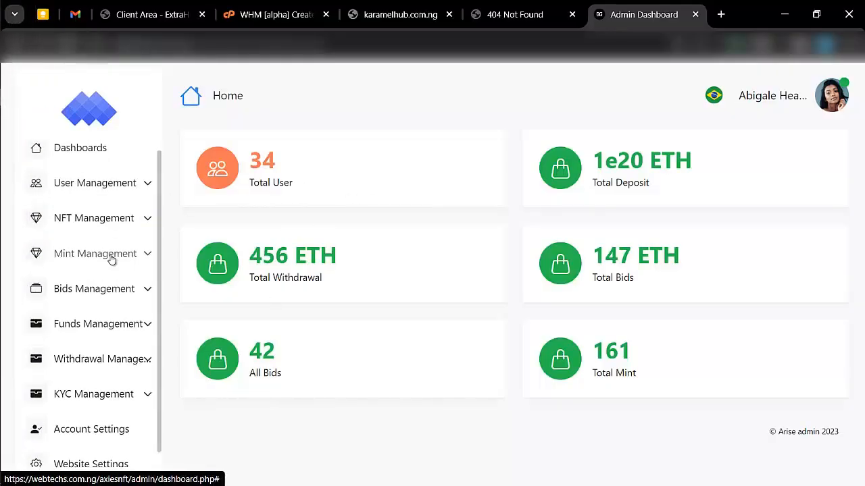
{"action": "scroll", "coordinate": [110, 257], "scroll_direction": "down", "scroll_amount": 1}
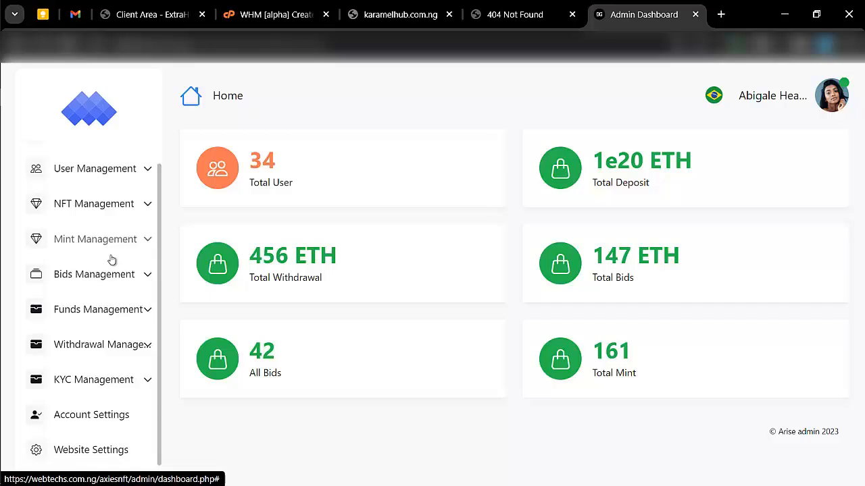
{"action": "left_click", "coordinate": [115, 321]}
{"action": "left_click", "coordinate": [78, 359]}
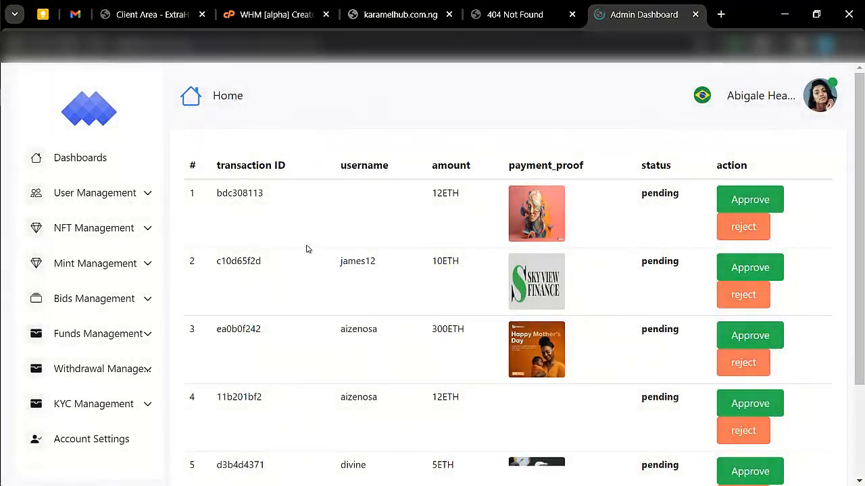
{"action": "scroll", "coordinate": [268, 252], "scroll_direction": "down", "scroll_amount": 2}
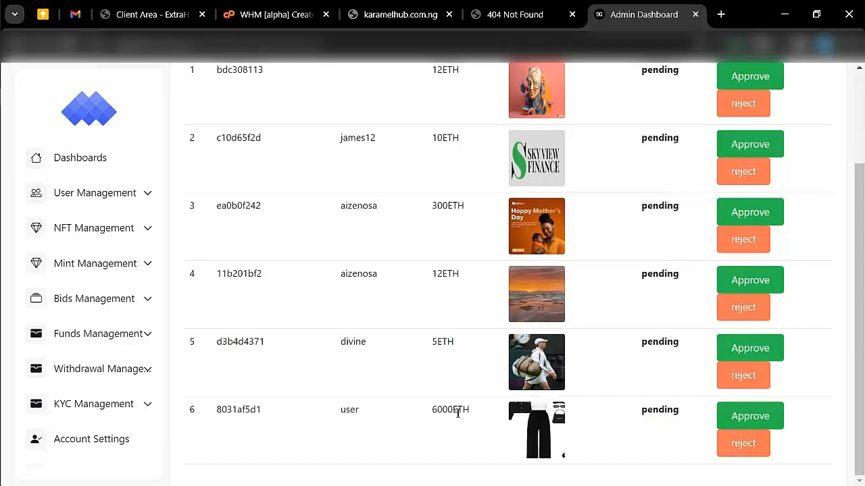
{"action": "left_click", "coordinate": [552, 424]}
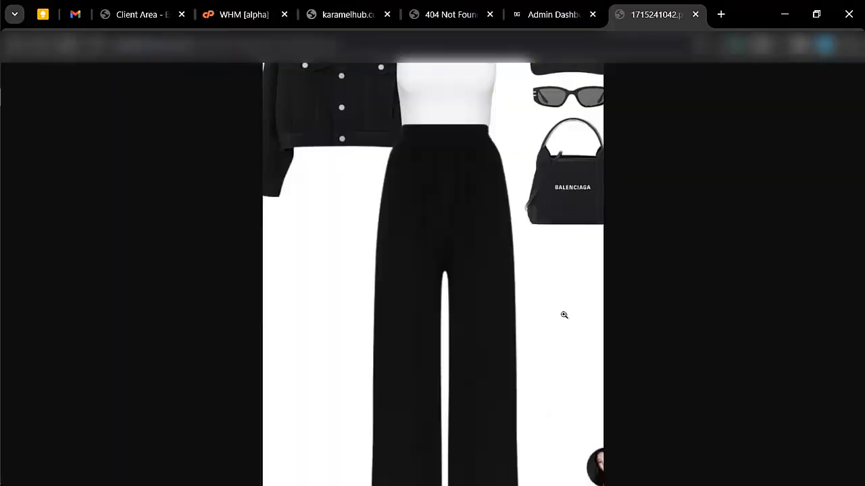
{"action": "left_click", "coordinate": [696, 14]}
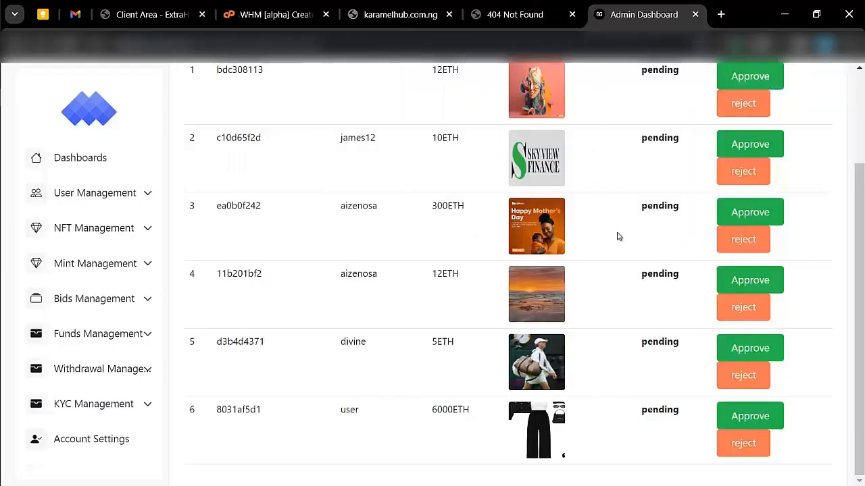
Approve the 6000 ETH deposit, verify it under approved deposits, then return to the marketplace.
{"action": "left_click", "coordinate": [762, 414]}
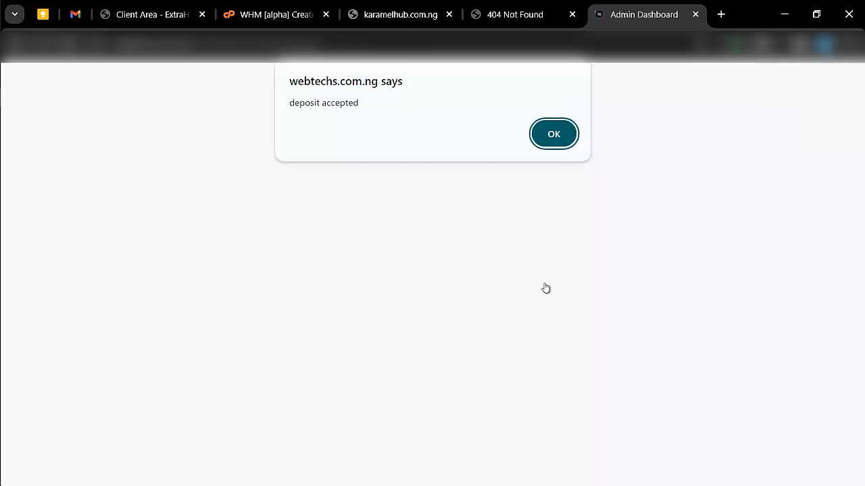
{"action": "left_click", "coordinate": [554, 135]}
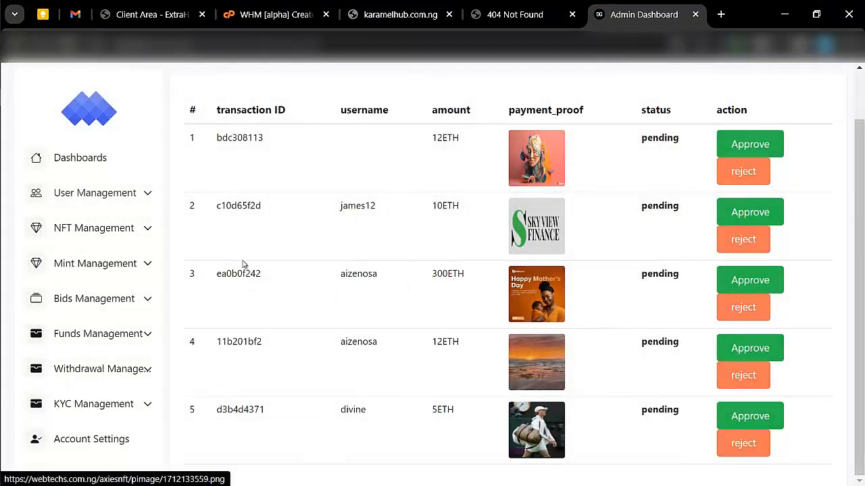
{"action": "left_click", "coordinate": [147, 331]}
{"action": "left_click", "coordinate": [96, 400]}
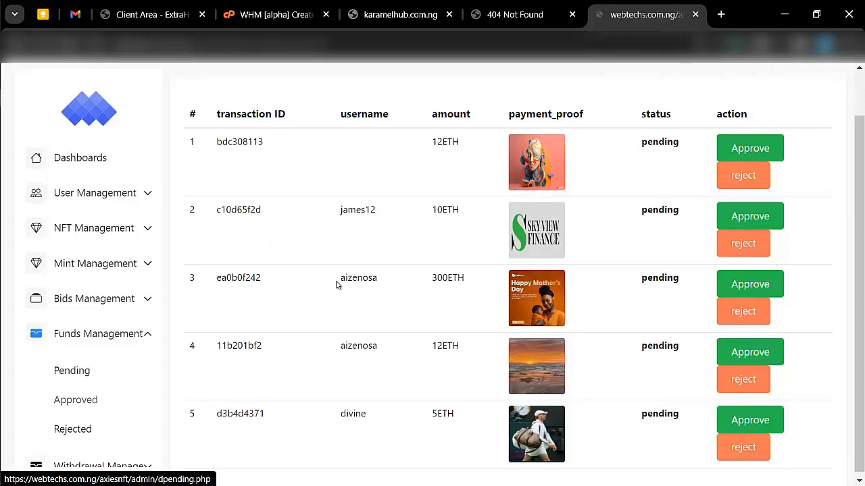
{"action": "scroll", "coordinate": [284, 276], "scroll_direction": "down", "scroll_amount": 15}
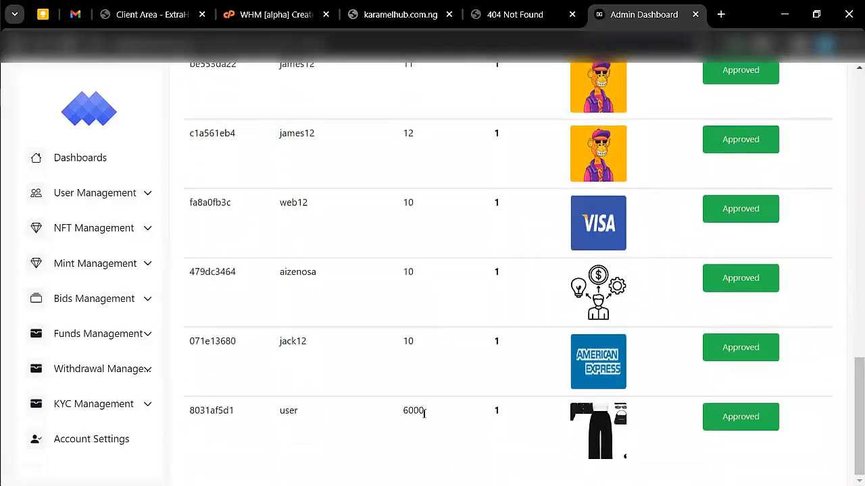
{"action": "left_click", "coordinate": [20, 203]}
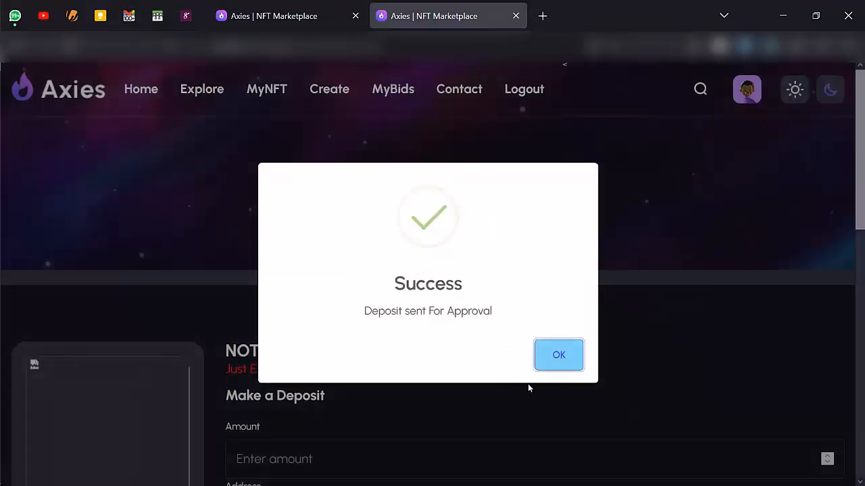
Dismiss the deposit success message, confirm the 6000 ETH balance, and go to the Mint NFT page.
{"action": "left_click", "coordinate": [551, 361]}
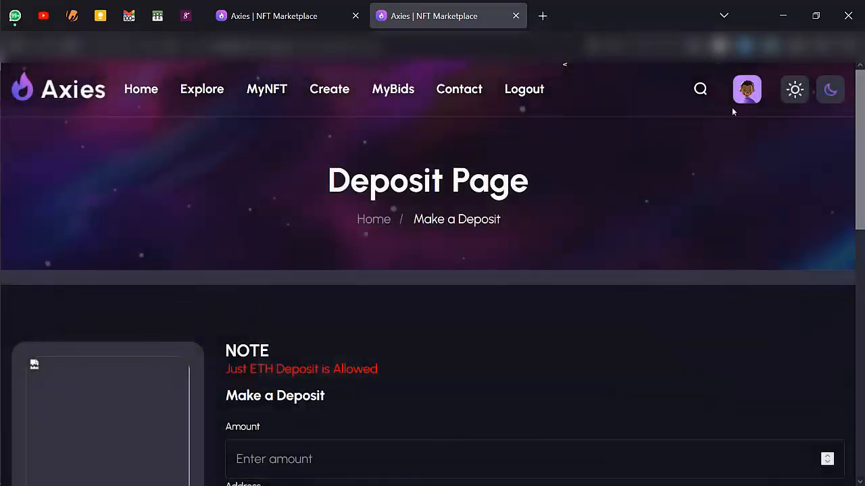
{"action": "left_click", "coordinate": [745, 93]}
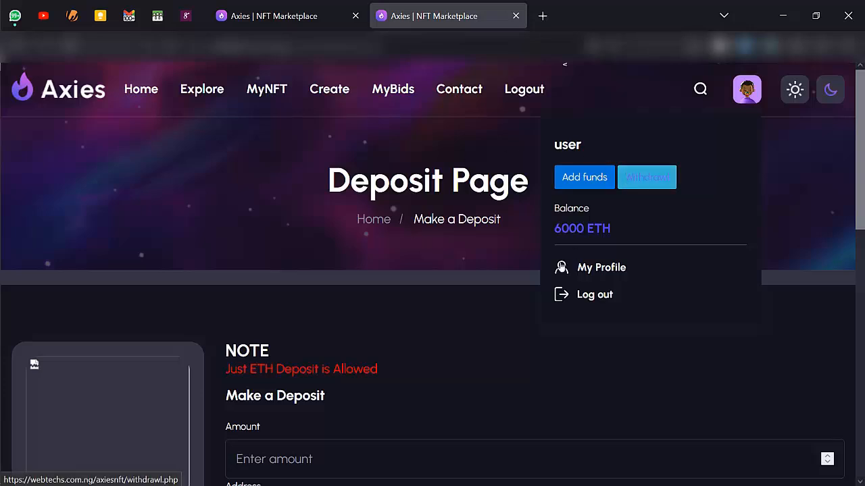
{"action": "left_click", "coordinate": [341, 101]}
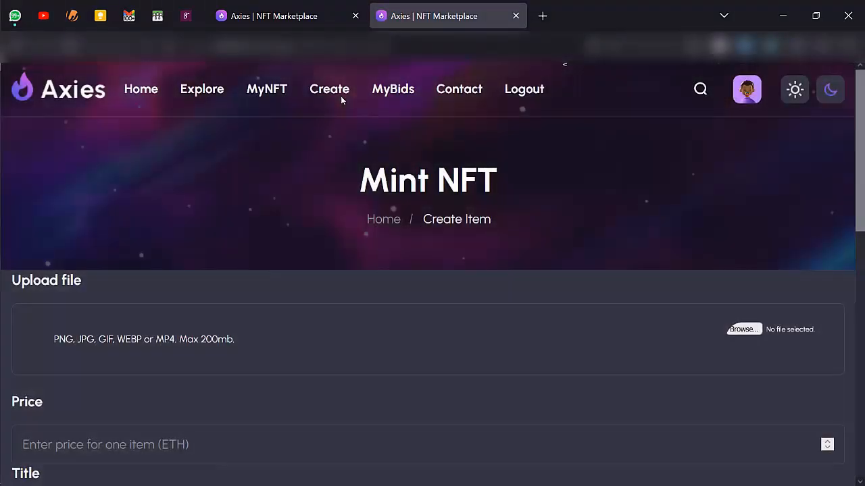
Upload Amy.jpg and enter price 5, title 'ment' and category 'mentle'.
{"action": "left_click", "coordinate": [743, 329]}
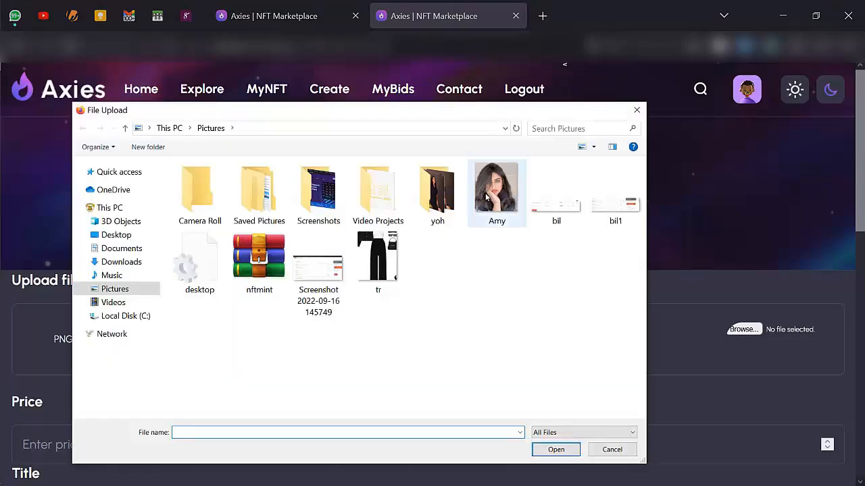
{"action": "double_click", "coordinate": [495, 193]}
{"action": "scroll", "coordinate": [255, 413], "scroll_direction": "down", "scroll_amount": 2}
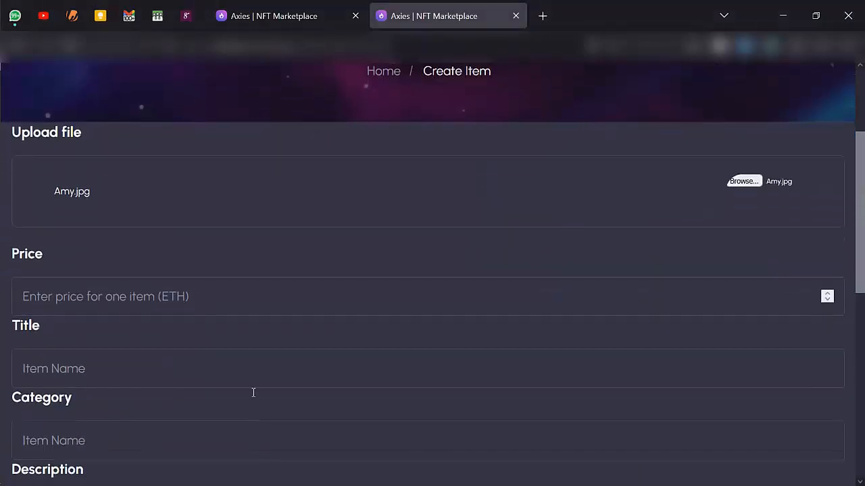
{"action": "left_click", "coordinate": [238, 297]}
{"action": "type", "text": "5"}
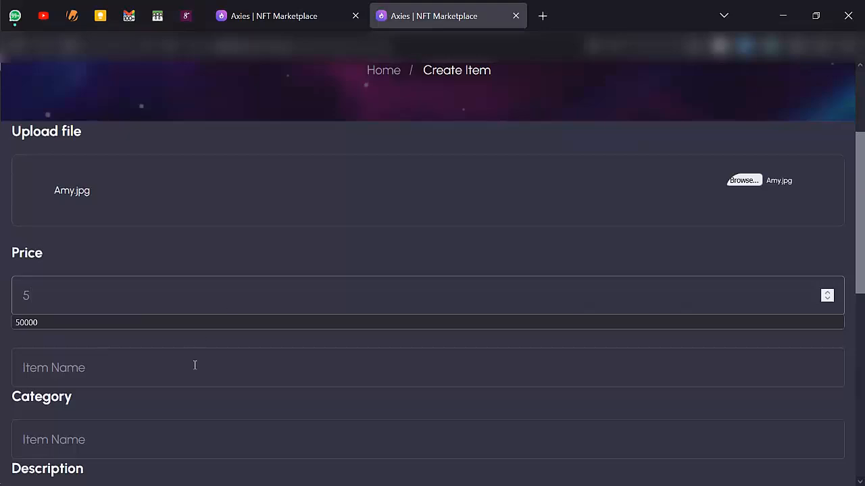
{"action": "left_click", "coordinate": [201, 364]}
{"action": "type", "text": "ment"}
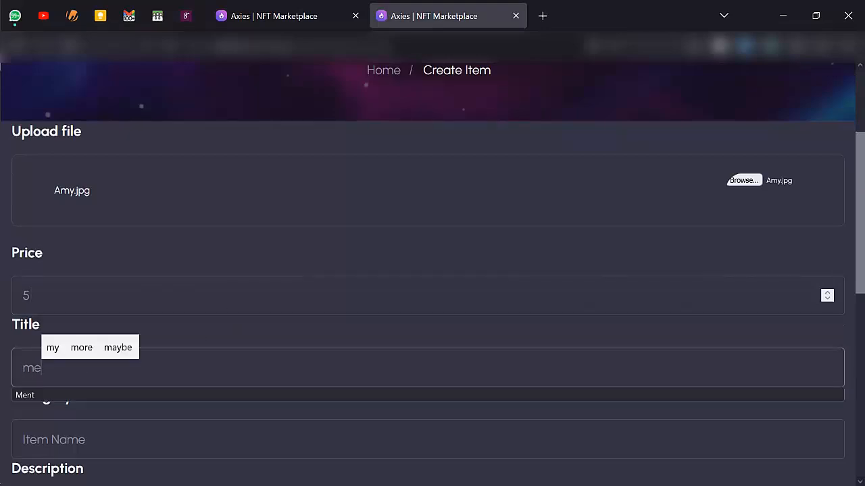
{"action": "left_click", "coordinate": [122, 458]}
{"action": "type", "text": "mentle"}
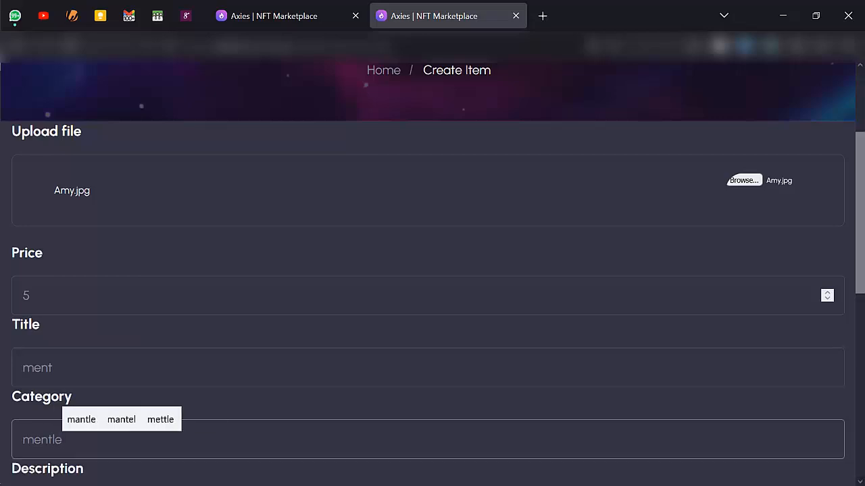
Add the description 'this is a limited item', mint the NFT and dismiss the success message.
{"action": "scroll", "coordinate": [189, 263], "scroll_direction": "down", "scroll_amount": 3}
{"action": "left_click", "coordinate": [192, 269]}
{"action": "type", "text": "his"}
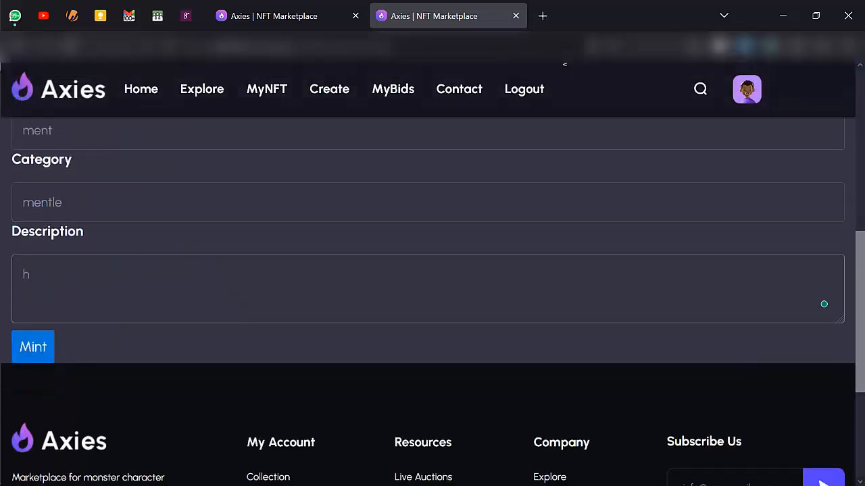
{"action": "key", "text": "BackSpace"}
{"action": "key", "text": "BackSpace"}
{"action": "key", "text": "BackSpace"}
{"action": "type", "text": "this is a limite"}
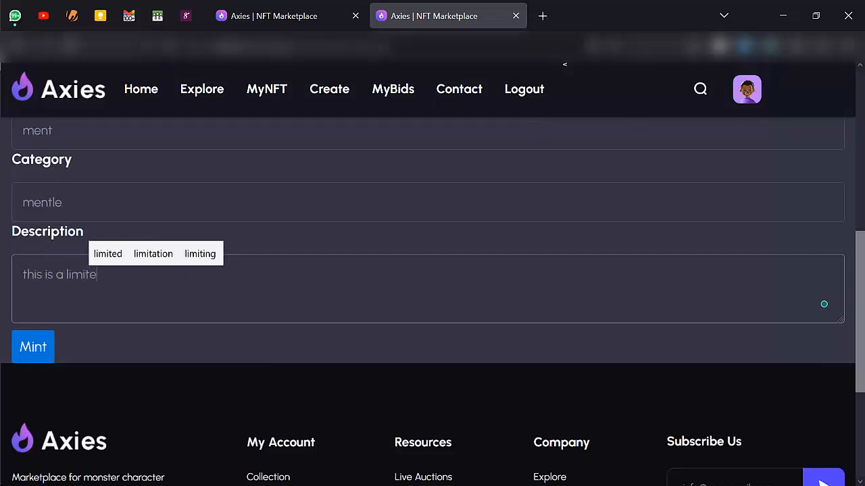
{"action": "type", "text": "d item"}
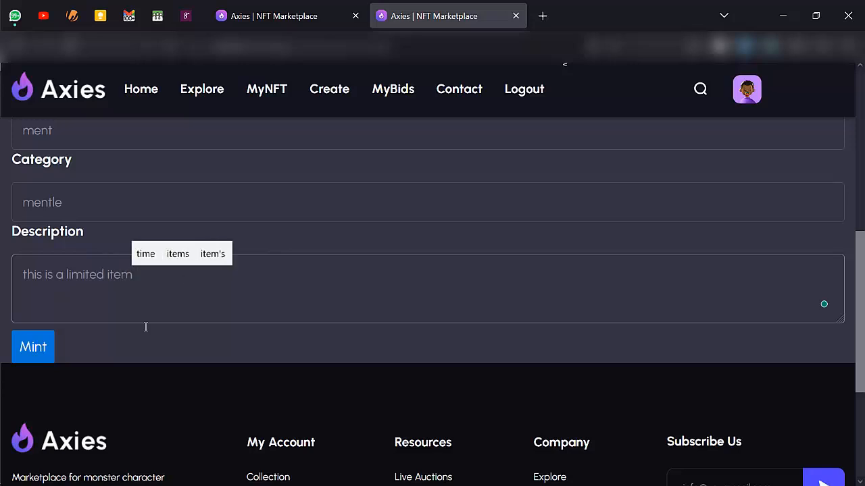
{"action": "left_click", "coordinate": [36, 347]}
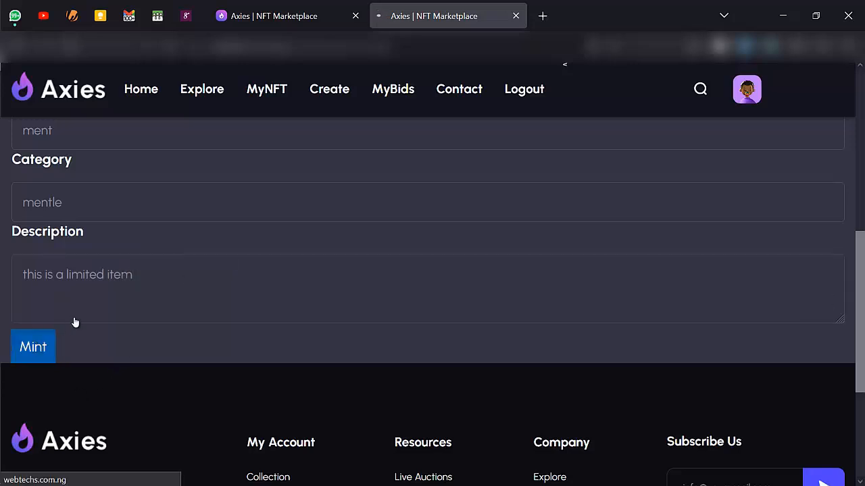
{"action": "scroll", "coordinate": [174, 332], "scroll_direction": "up", "scroll_amount": 3}
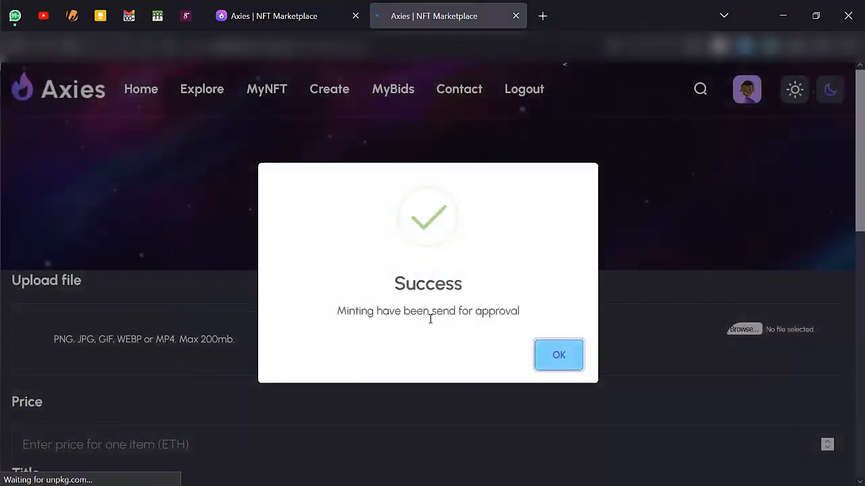
{"action": "left_click", "coordinate": [550, 355]}
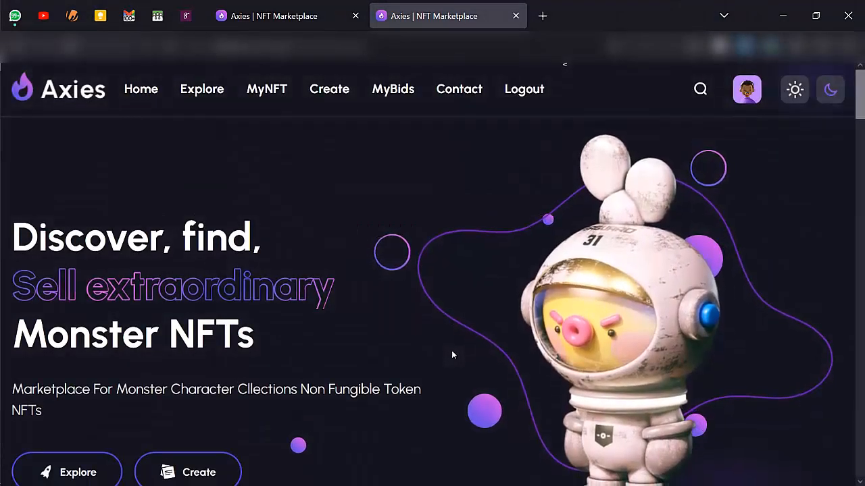
Check that the My NFT page lists no NFTs yet, then bring up the Start menu.
{"action": "left_click", "coordinate": [271, 91]}
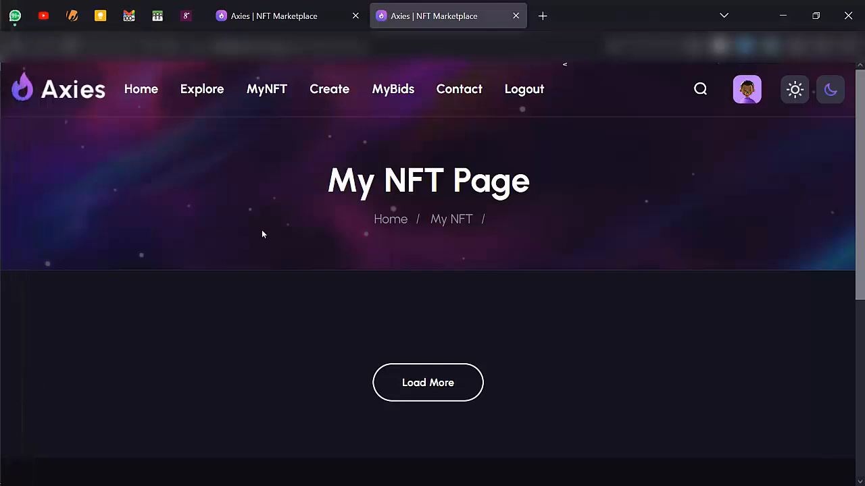
{"action": "scroll", "coordinate": [263, 235], "scroll_direction": "down", "scroll_amount": 3}
{"action": "scroll", "coordinate": [263, 235], "scroll_direction": "up", "scroll_amount": 3}
{"action": "key", "text": "super"}
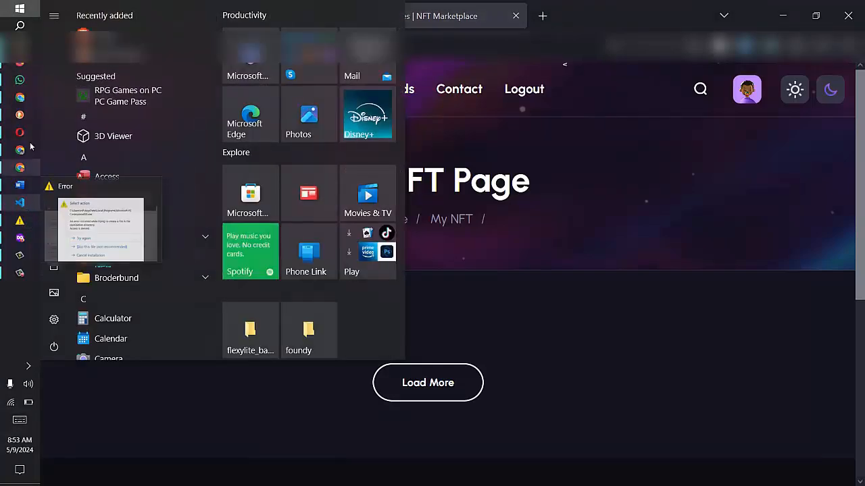
In Mint Management, approve the pending 'ment' mint in row 6 and acknowledge the alert.
{"action": "left_click", "coordinate": [20, 97]}
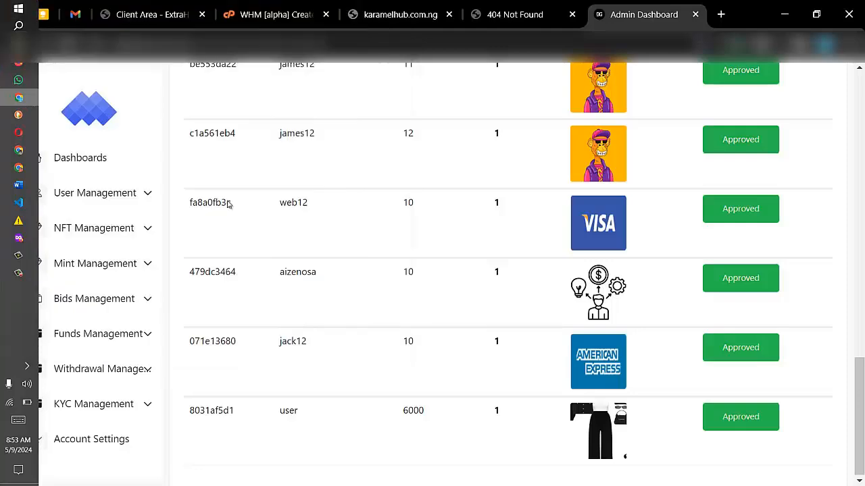
{"action": "scroll", "coordinate": [314, 233], "scroll_direction": "up", "scroll_amount": 4}
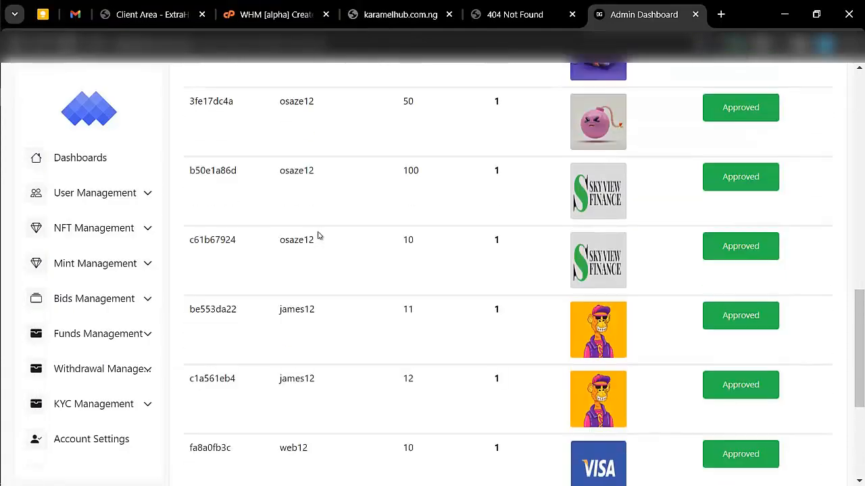
{"action": "left_click", "coordinate": [131, 235]}
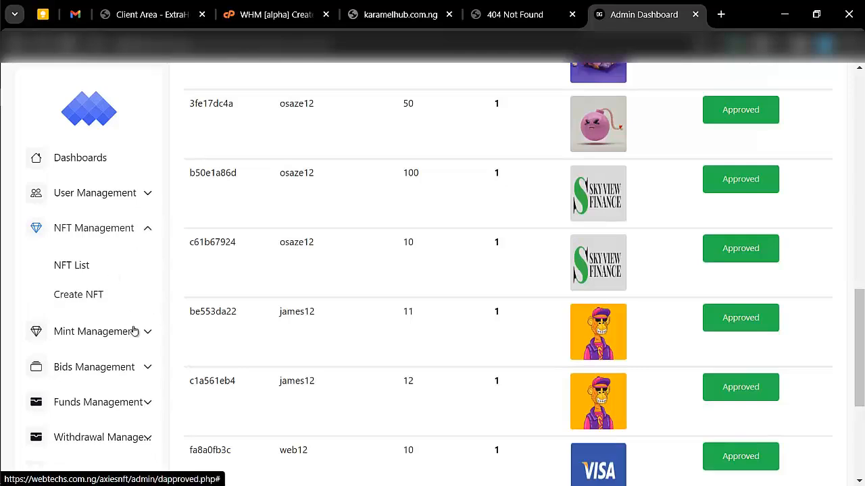
{"action": "left_click", "coordinate": [119, 333]}
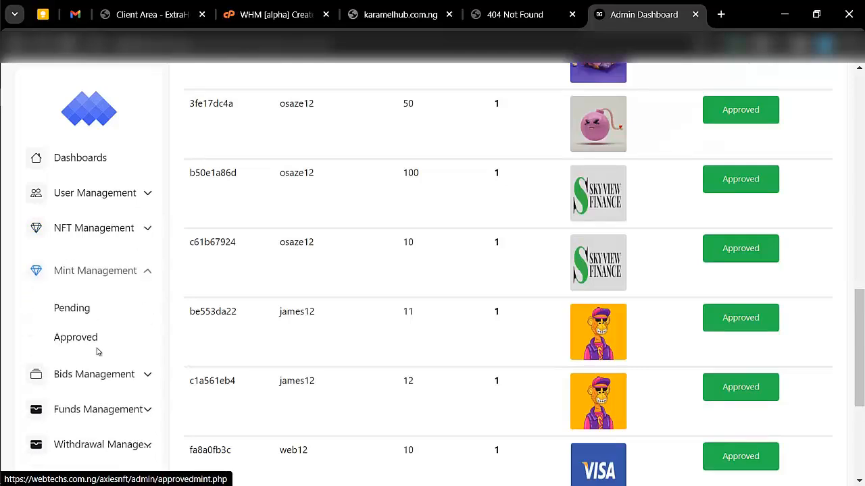
{"action": "left_click", "coordinate": [76, 304]}
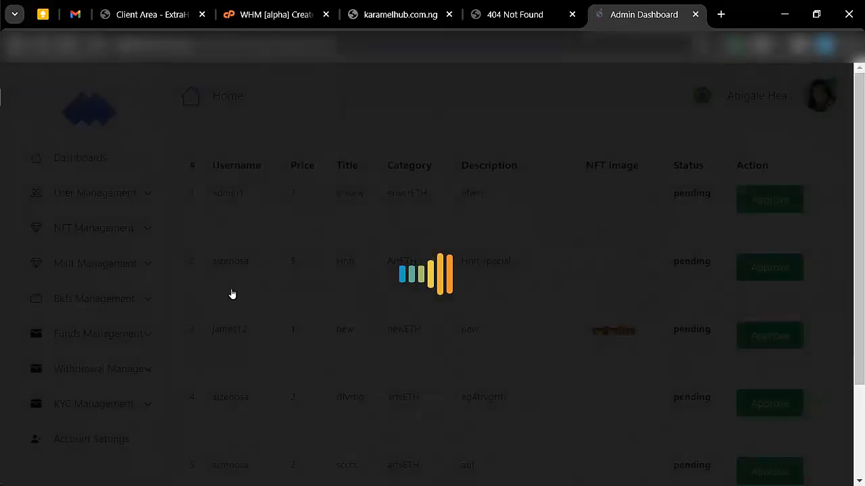
{"action": "scroll", "coordinate": [432, 304], "scroll_direction": "down", "scroll_amount": 2}
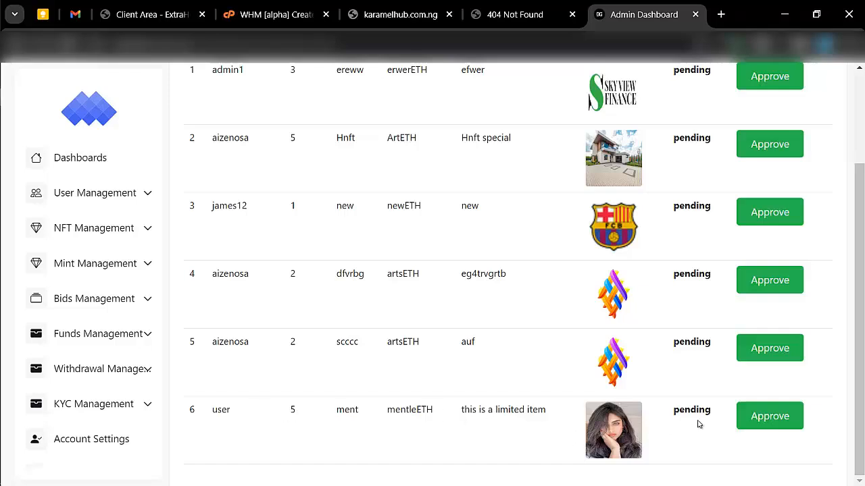
{"action": "left_click", "coordinate": [771, 419]}
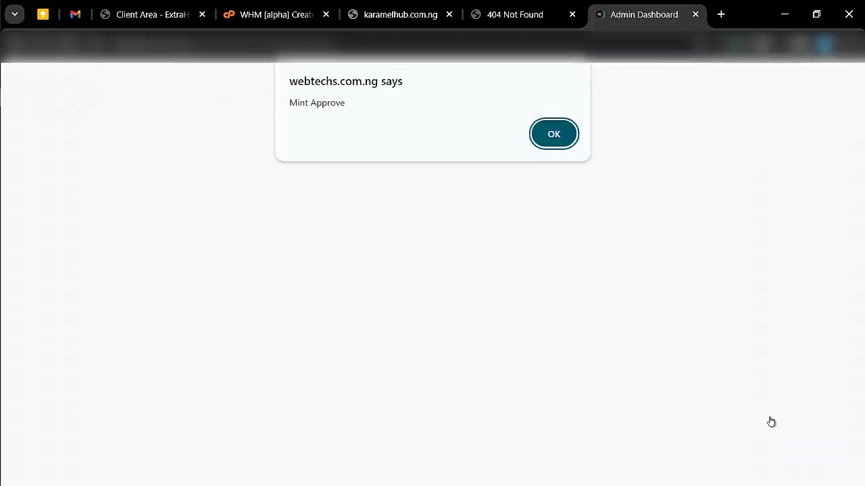
{"action": "left_click", "coordinate": [569, 140]}
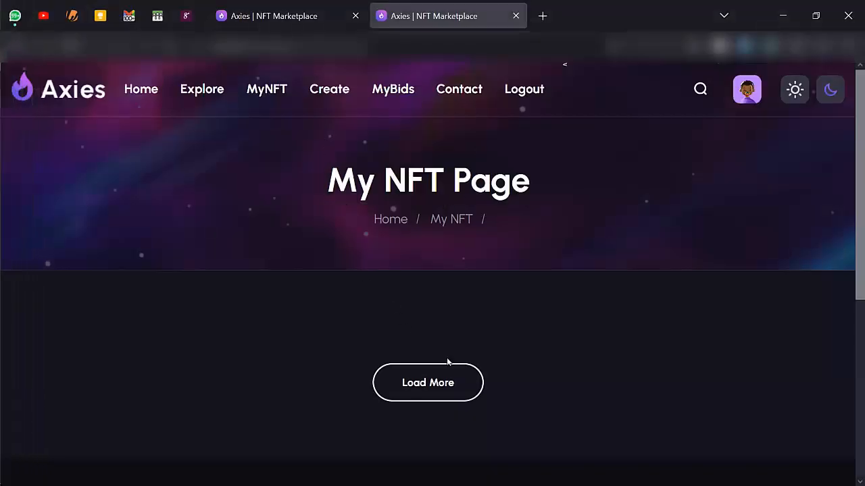
Load more and reload My NFT until the Ment card with its 5ETH current bid appears.
{"action": "left_click", "coordinate": [457, 383]}
{"action": "scroll", "coordinate": [458, 382], "scroll_direction": "down", "scroll_amount": 5}
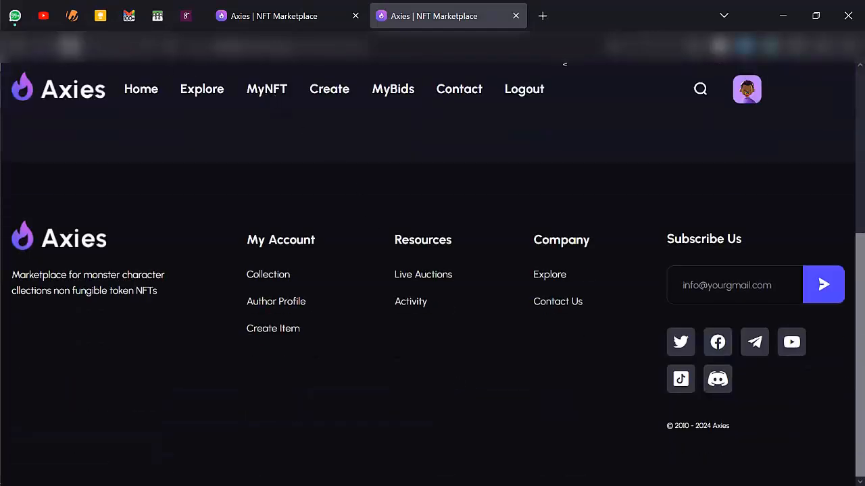
{"action": "left_click", "coordinate": [266, 96]}
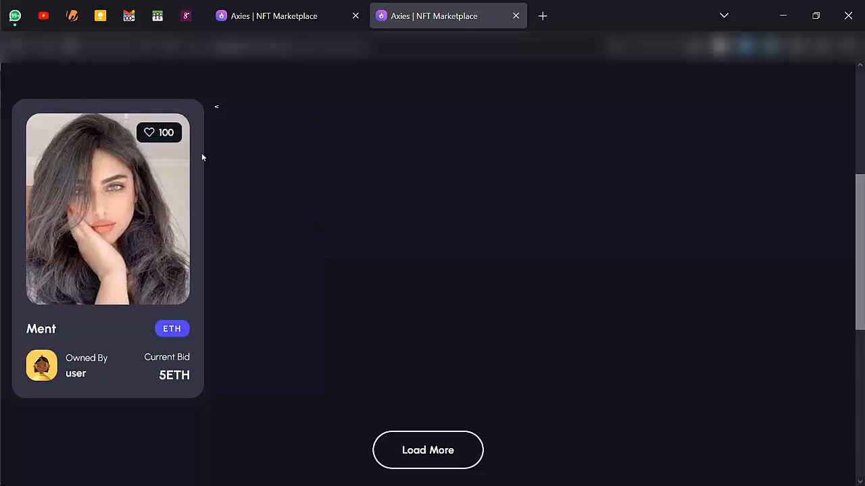
{"action": "scroll", "coordinate": [201, 154], "scroll_direction": "up", "scroll_amount": 4}
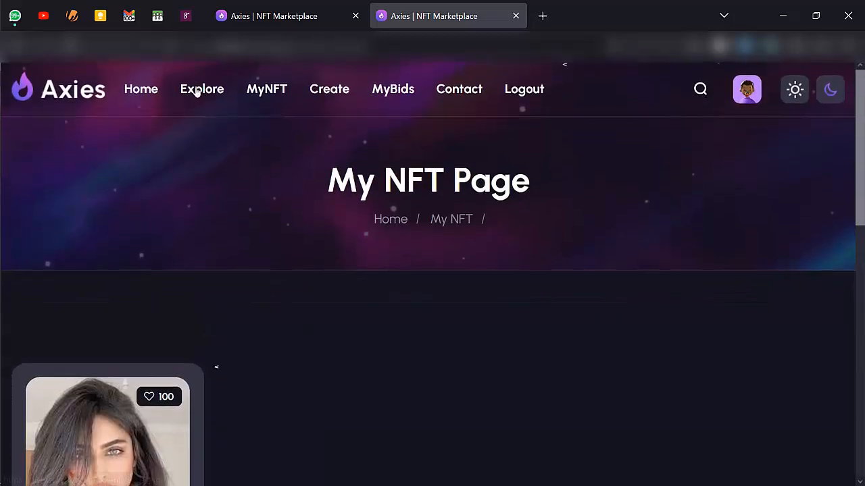
Browse the Explore page's NFT cards down to the last row, then go to My Bids.
{"action": "left_click", "coordinate": [196, 91]}
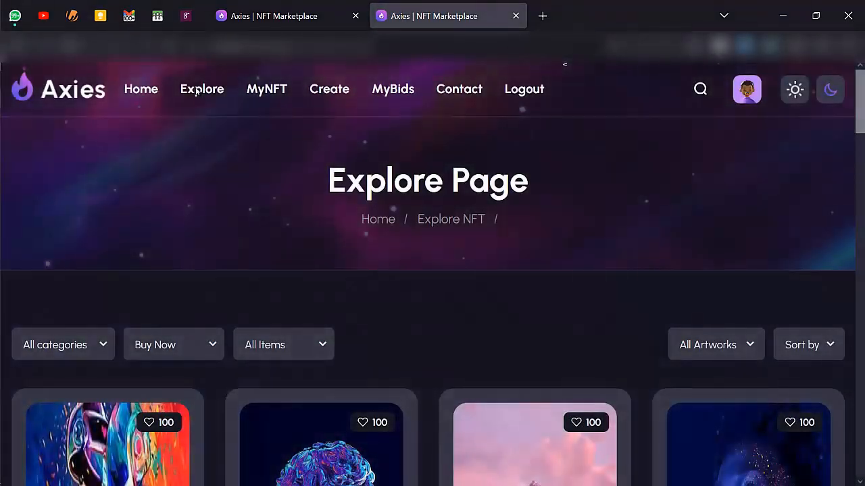
{"action": "scroll", "coordinate": [195, 91], "scroll_direction": "down", "scroll_amount": 10}
{"action": "scroll", "coordinate": [196, 92], "scroll_direction": "down", "scroll_amount": 15}
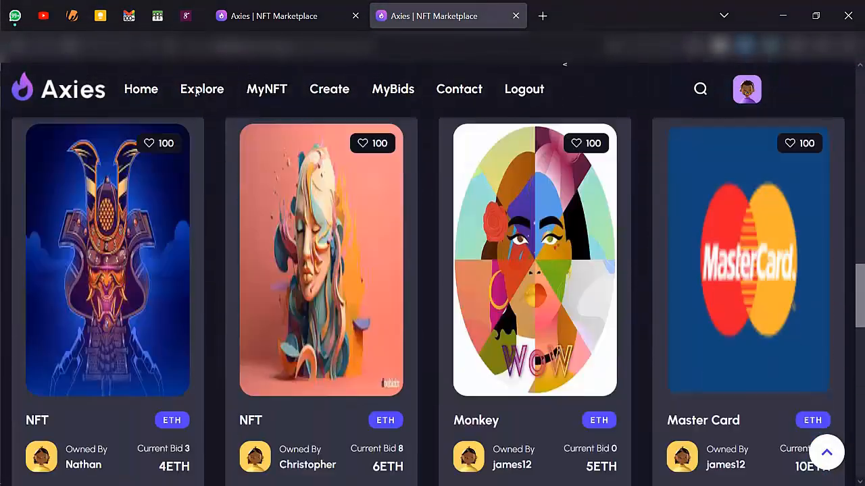
{"action": "scroll", "coordinate": [196, 91], "scroll_direction": "up", "scroll_amount": 2}
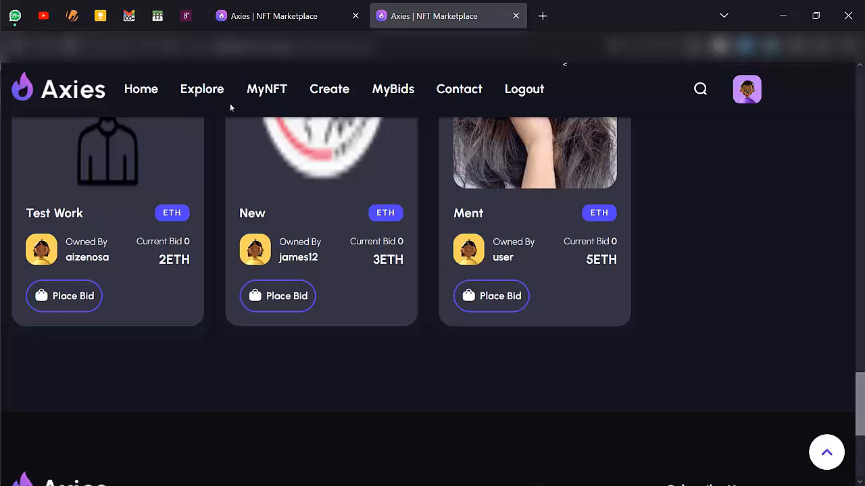
{"action": "scroll", "coordinate": [230, 103], "scroll_direction": "up", "scroll_amount": 2}
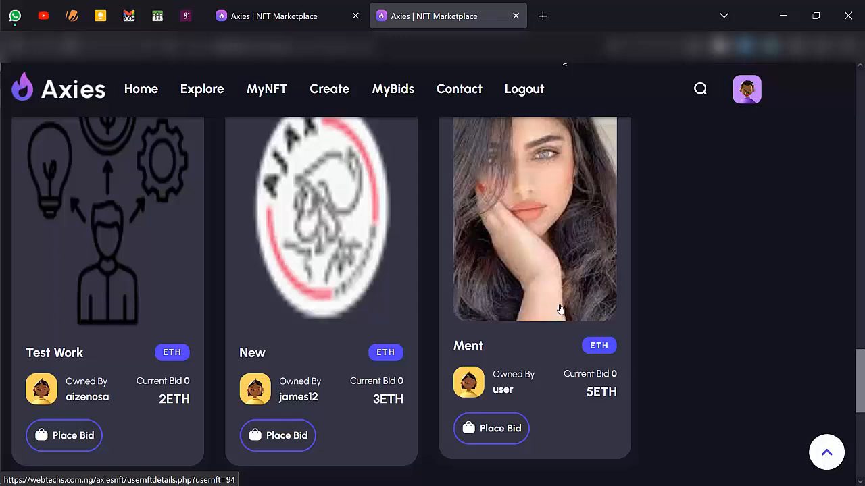
{"action": "left_click", "coordinate": [407, 97]}
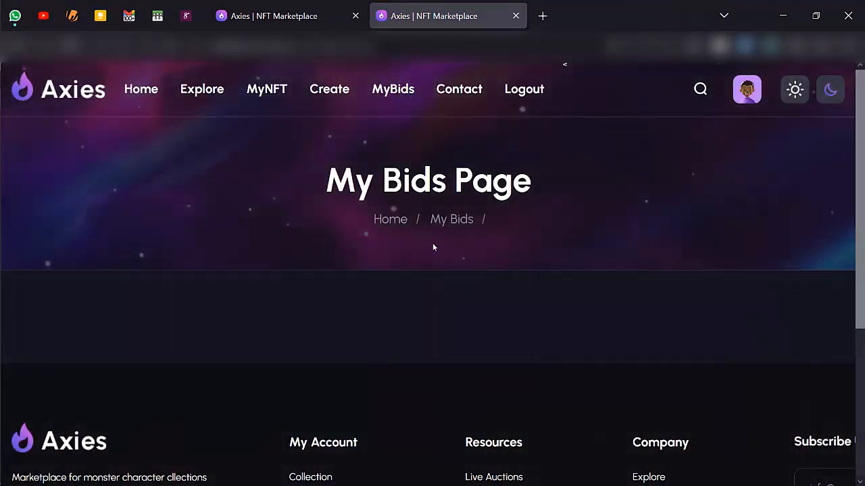
Confirm My Bids has no entries, then return to the Explore page's NFT grid.
{"action": "scroll", "coordinate": [435, 282], "scroll_direction": "down", "scroll_amount": 3}
{"action": "scroll", "coordinate": [435, 282], "scroll_direction": "up", "scroll_amount": 3}
{"action": "left_click", "coordinate": [217, 97]}
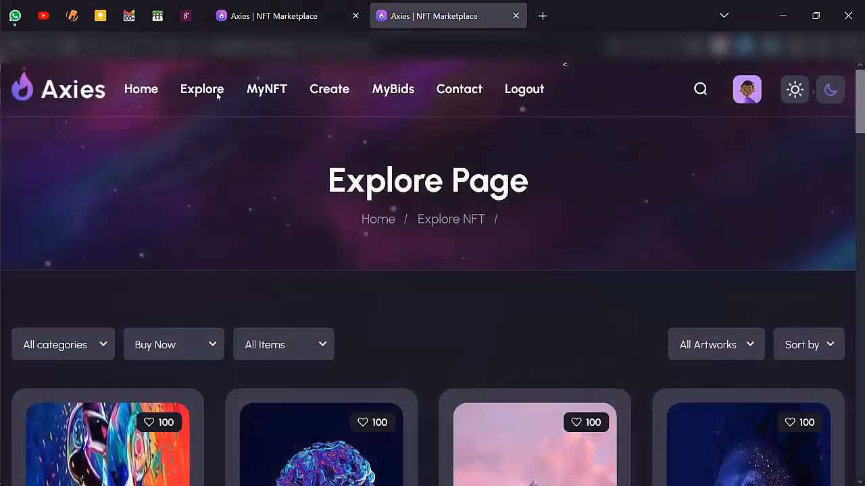
{"action": "scroll", "coordinate": [214, 241], "scroll_direction": "down", "scroll_amount": 1}
{"action": "scroll", "coordinate": [213, 241], "scroll_direction": "down", "scroll_amount": 4}
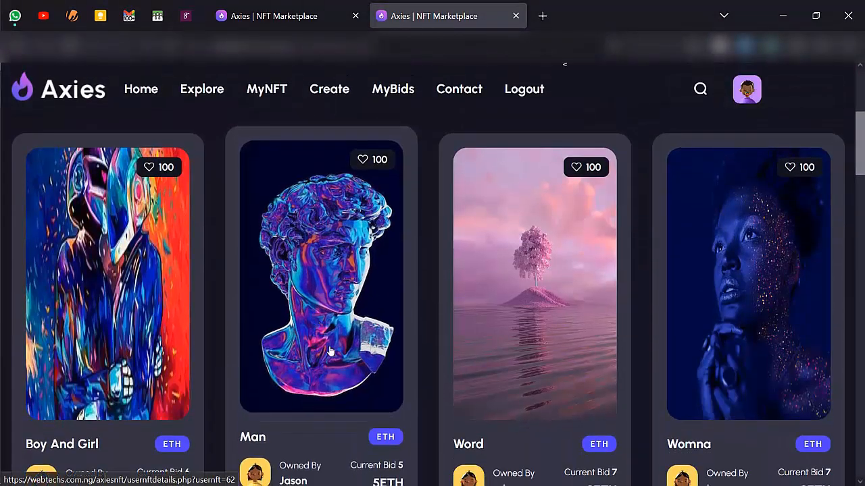
Open the Man NFT, try a bid of 4, and dismiss the bid-too-low error.
{"action": "left_click", "coordinate": [331, 350]}
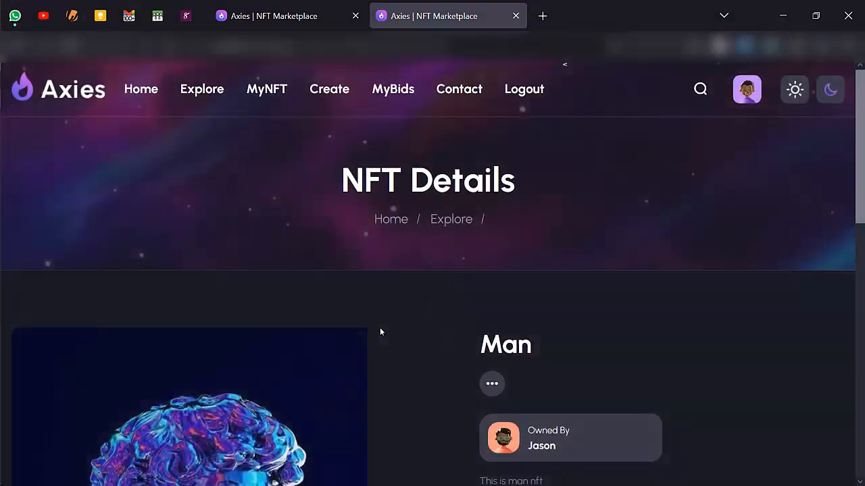
{"action": "scroll", "coordinate": [264, 334], "scroll_direction": "down", "scroll_amount": 3}
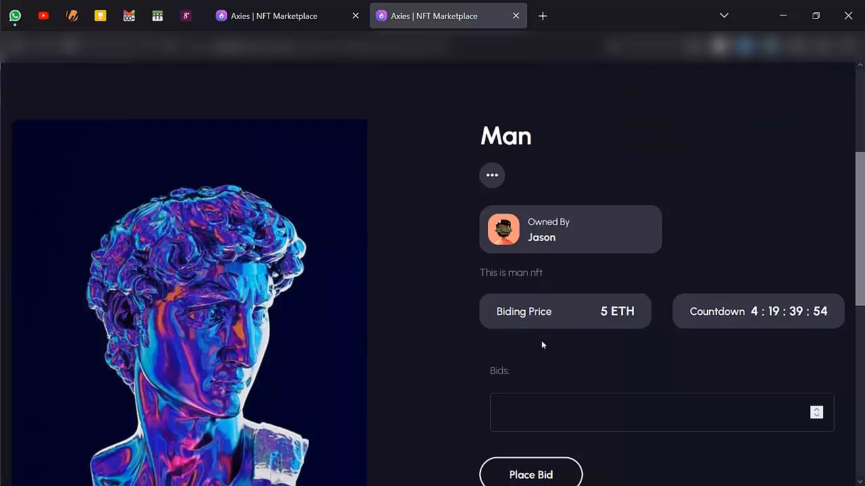
{"action": "scroll", "coordinate": [541, 343], "scroll_direction": "down", "scroll_amount": 1}
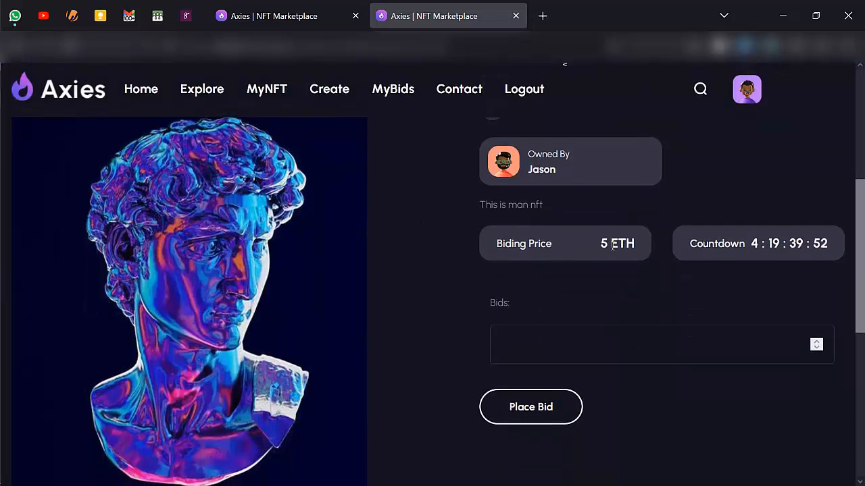
{"action": "left_click", "coordinate": [568, 358]}
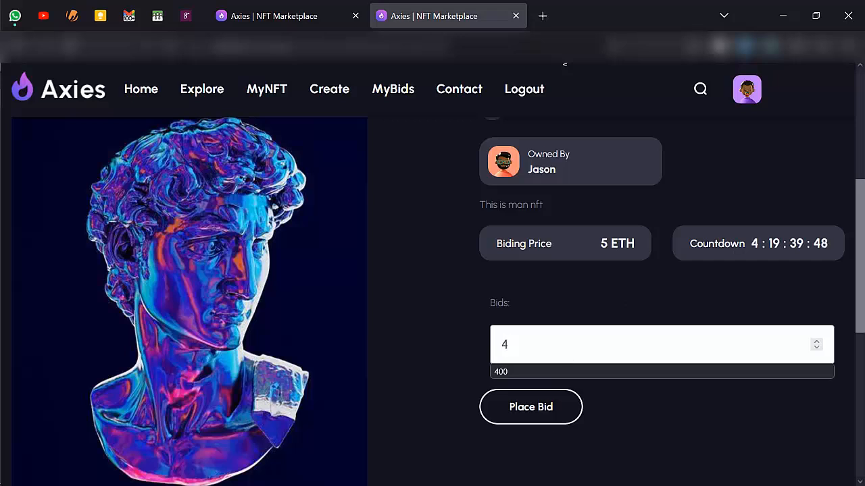
{"action": "left_click", "coordinate": [537, 409]}
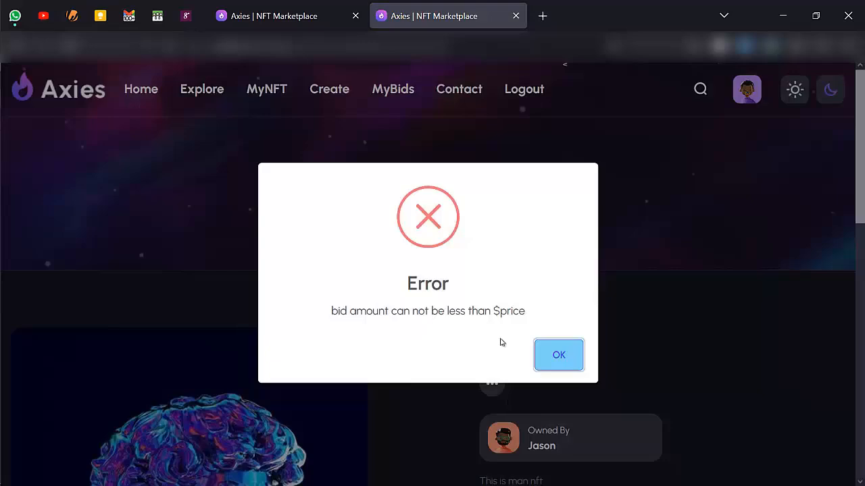
{"action": "left_click", "coordinate": [544, 350]}
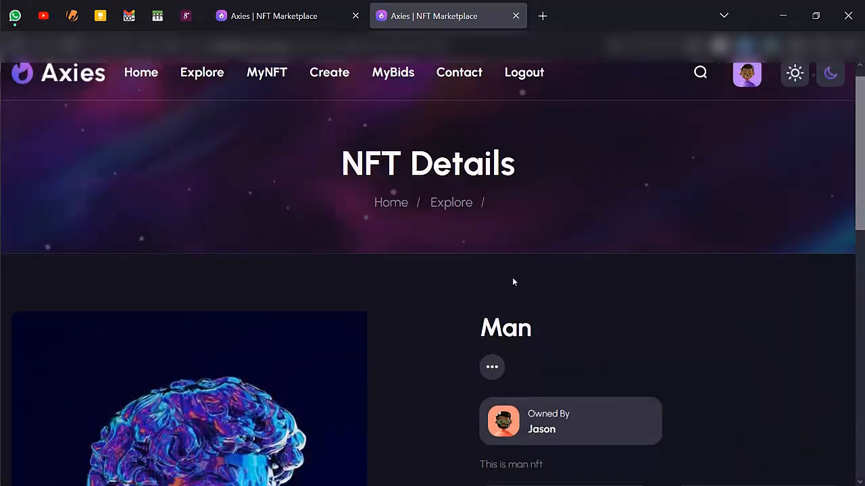
Place a 7 ETH bid on the Man NFT and dismiss the success message.
{"action": "scroll", "coordinate": [512, 278], "scroll_direction": "down", "scroll_amount": 3}
{"action": "left_click", "coordinate": [547, 361]}
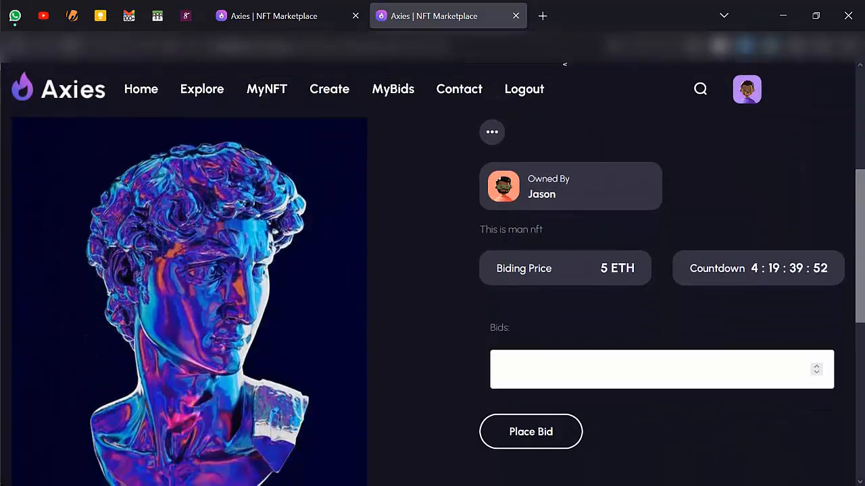
{"action": "type", "text": "7"}
{"action": "left_click", "coordinate": [555, 442]}
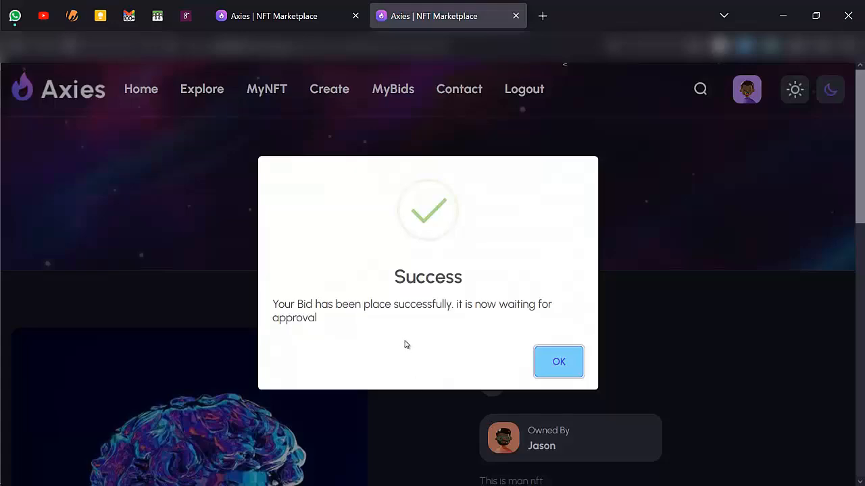
{"action": "left_click", "coordinate": [559, 363]}
{"action": "scroll", "coordinate": [339, 246], "scroll_direction": "down", "scroll_amount": 3}
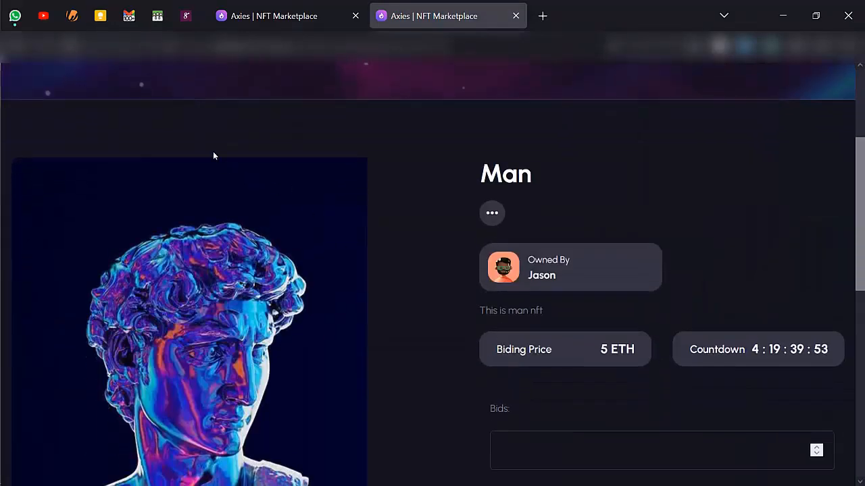
In Bids Management's pending list, approve the 7 ETH bid on ManETH in row 16.
{"action": "mouse_move", "coordinate": [19, 98]}
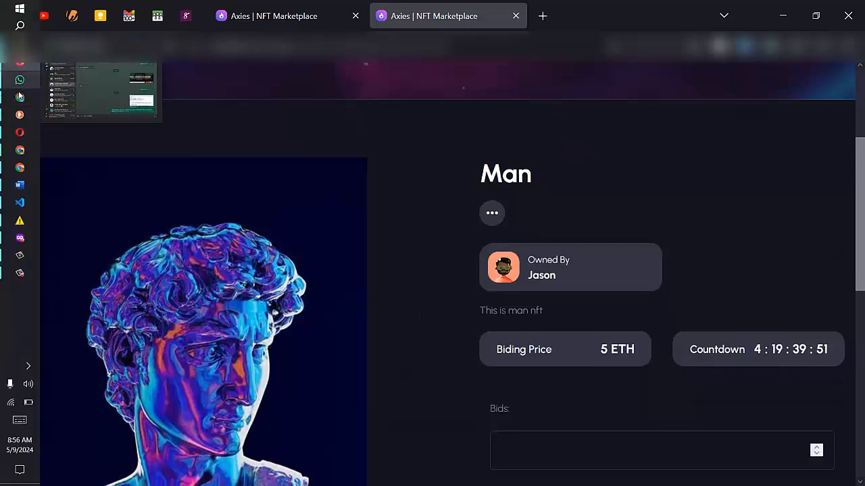
{"action": "left_click", "coordinate": [123, 136]}
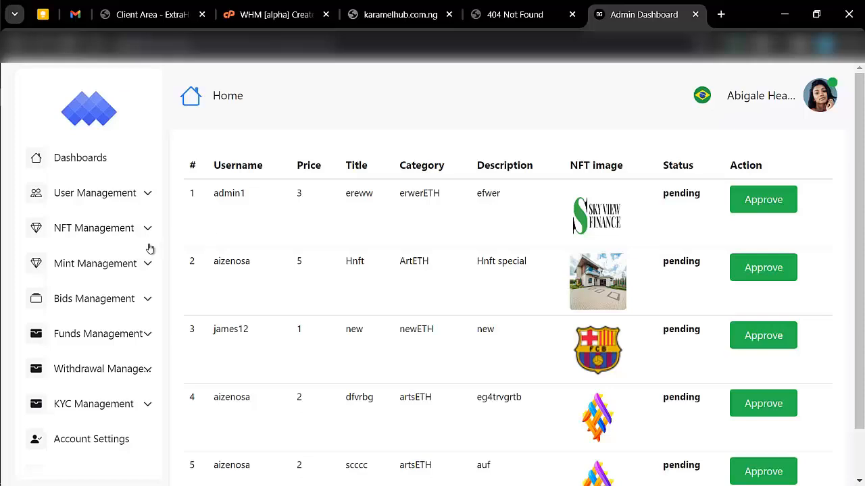
{"action": "left_click", "coordinate": [149, 299]}
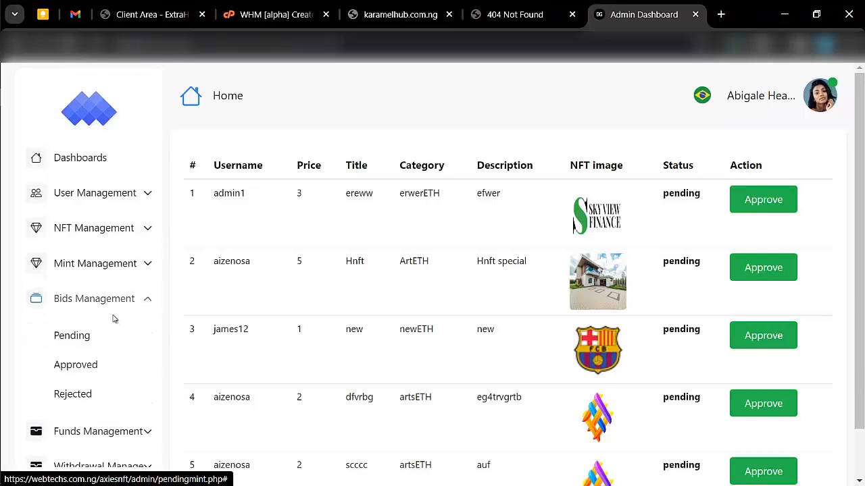
{"action": "left_click", "coordinate": [92, 335]}
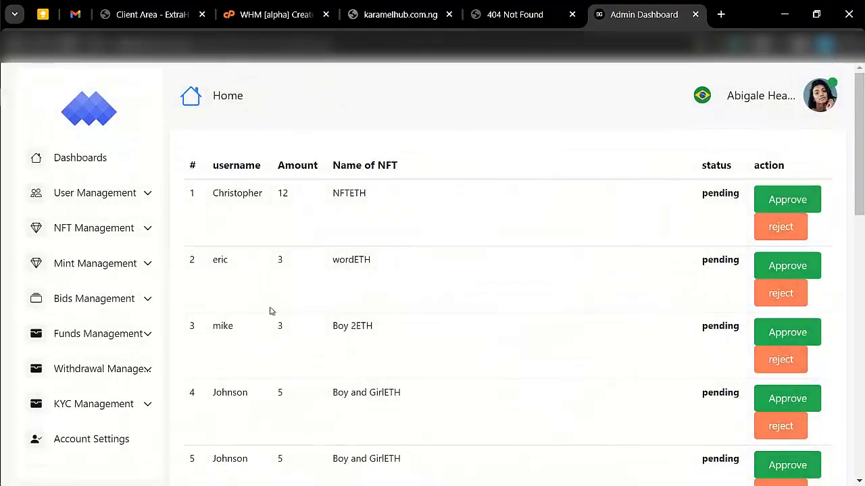
{"action": "scroll", "coordinate": [270, 311], "scroll_direction": "down", "scroll_amount": 11}
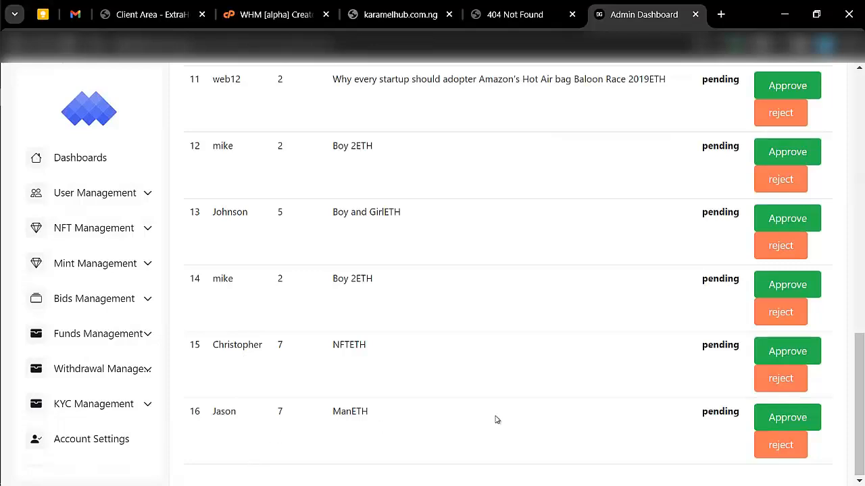
{"action": "left_click", "coordinate": [803, 416]}
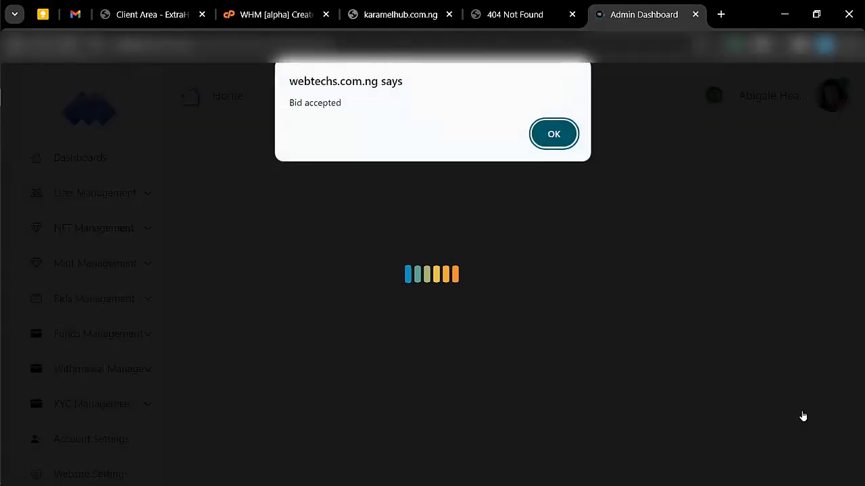
{"action": "key", "text": "Return"}
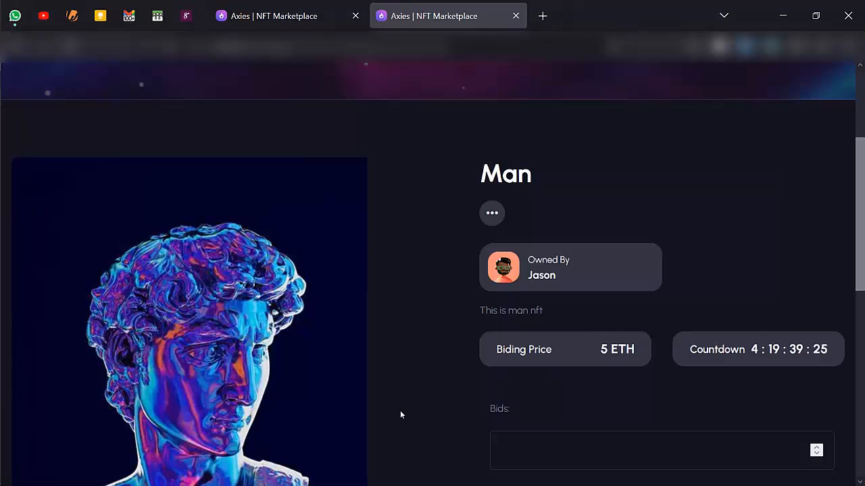
Reload the Man NFT details page, dismiss the resubmission prompt, and go to My Bids.
{"action": "scroll", "coordinate": [439, 295], "scroll_direction": "down", "scroll_amount": 1}
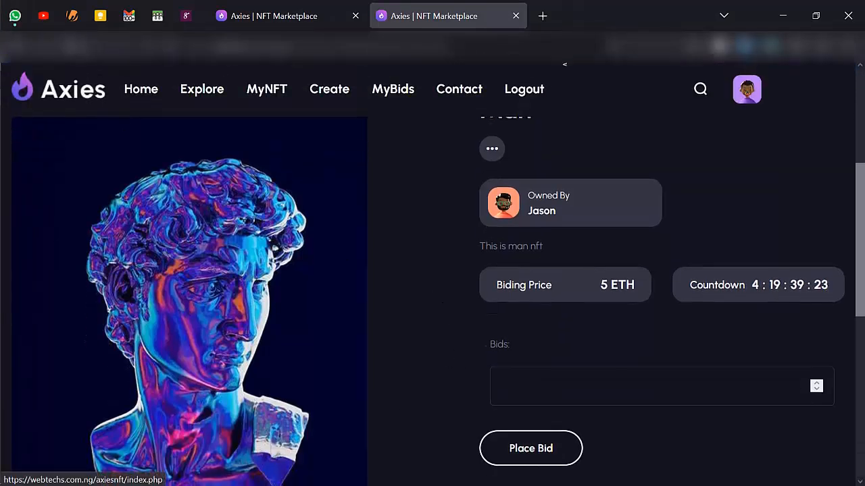
{"action": "key", "text": "F5"}
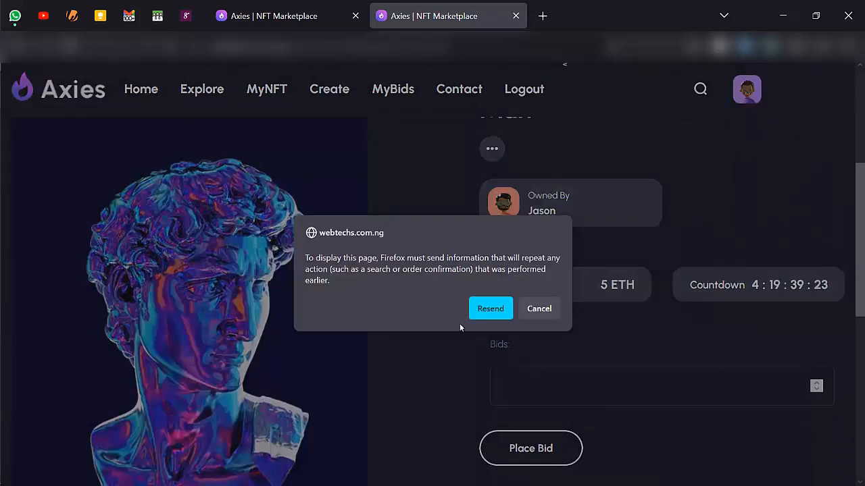
{"action": "left_click", "coordinate": [539, 309]}
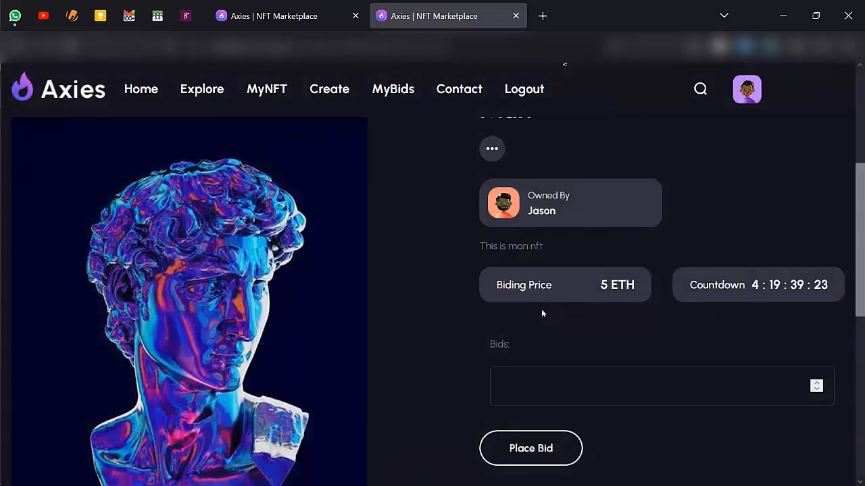
{"action": "left_click", "coordinate": [397, 95]}
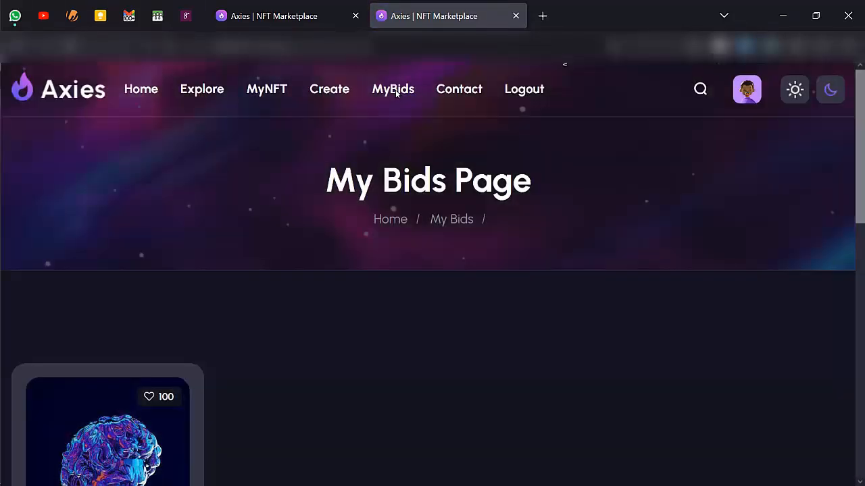
Scroll through My Bids to review the Man NFT card and its 5 ETH bid.
{"action": "scroll", "coordinate": [397, 95], "scroll_direction": "down", "scroll_amount": 2}
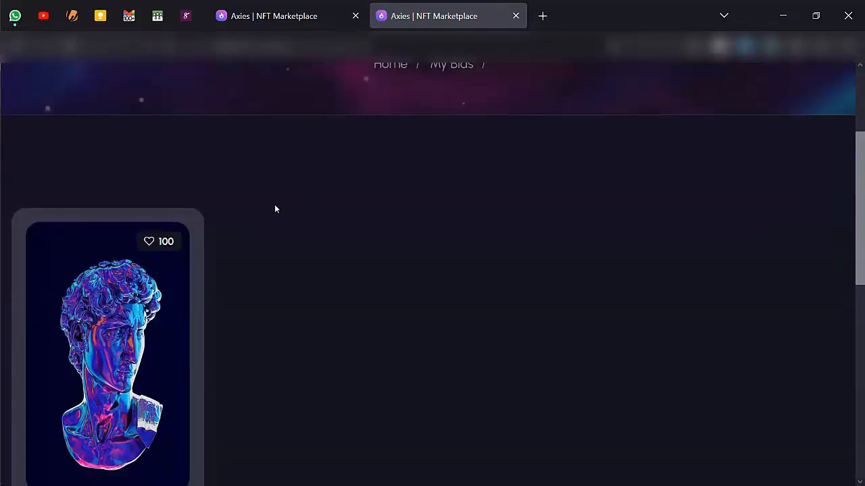
{"action": "scroll", "coordinate": [236, 269], "scroll_direction": "down", "scroll_amount": 2}
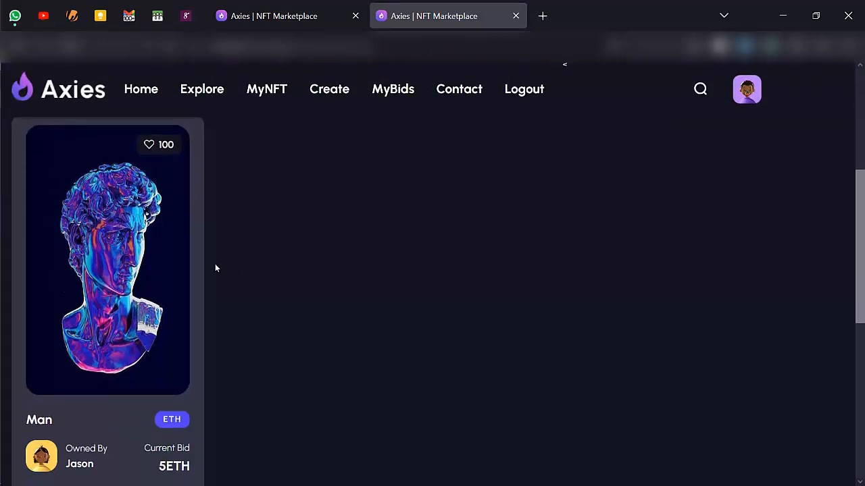
{"action": "scroll", "coordinate": [152, 284], "scroll_direction": "down", "scroll_amount": 2}
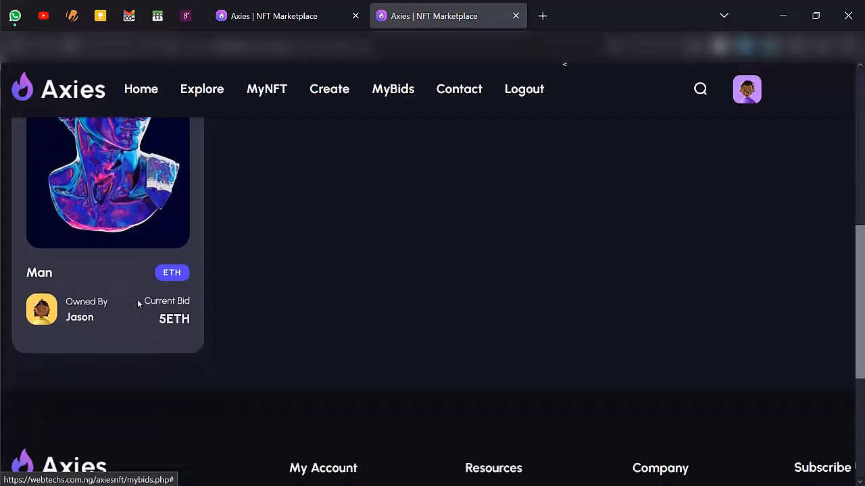
{"action": "scroll", "coordinate": [142, 298], "scroll_direction": "up", "scroll_amount": 3}
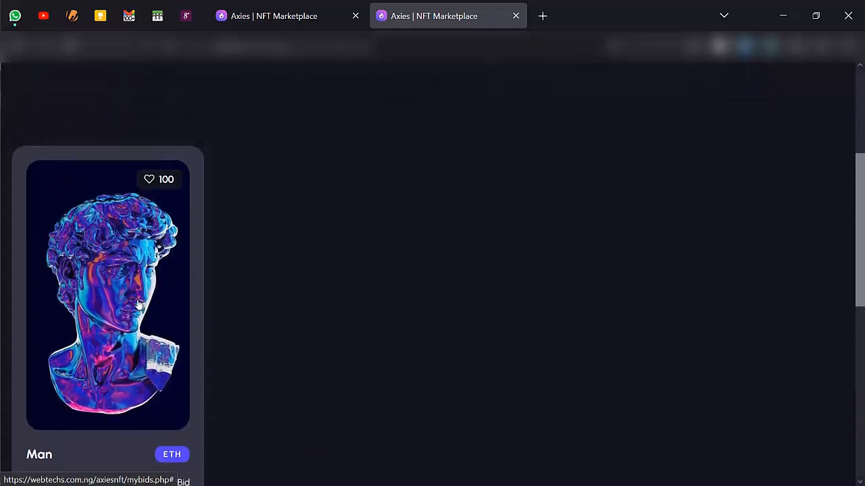
{"action": "scroll", "coordinate": [137, 304], "scroll_direction": "down", "scroll_amount": 3}
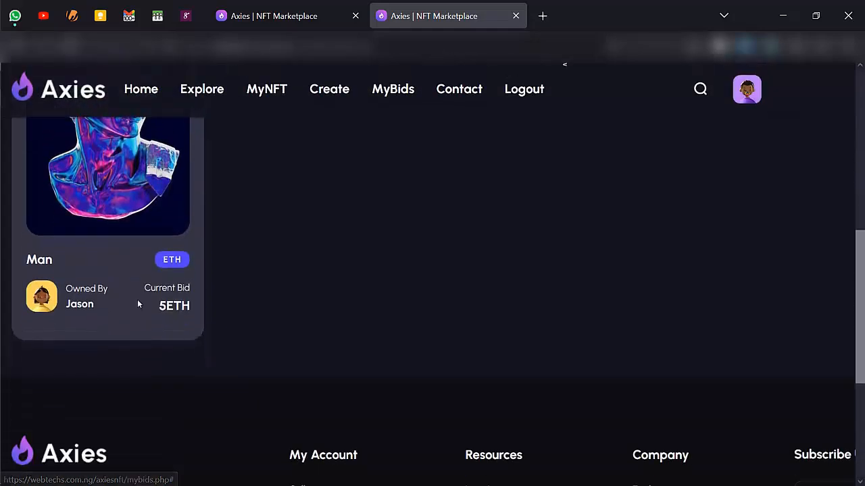
{"action": "scroll", "coordinate": [137, 304], "scroll_direction": "up", "scroll_amount": 4}
{"action": "scroll", "coordinate": [138, 304], "scroll_direction": "up", "scroll_amount": 2}
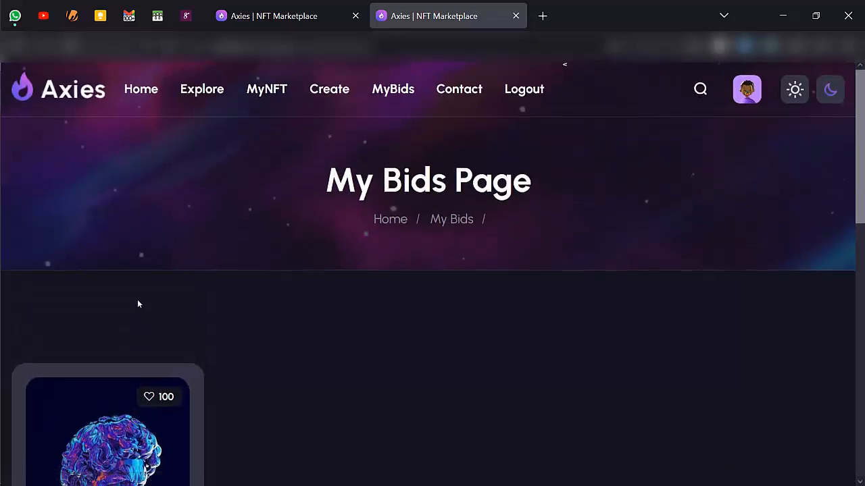
{"action": "scroll", "coordinate": [137, 304], "scroll_direction": "down", "scroll_amount": 4}
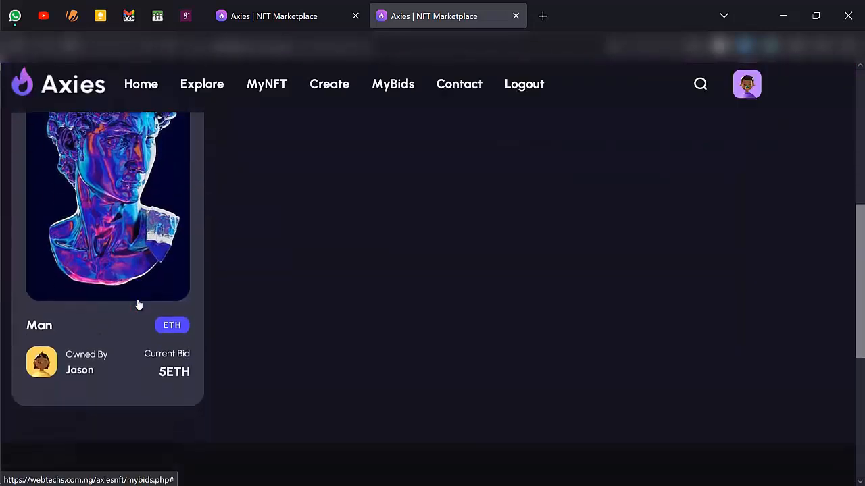
{"action": "mouse_move", "coordinate": [8, 250]}
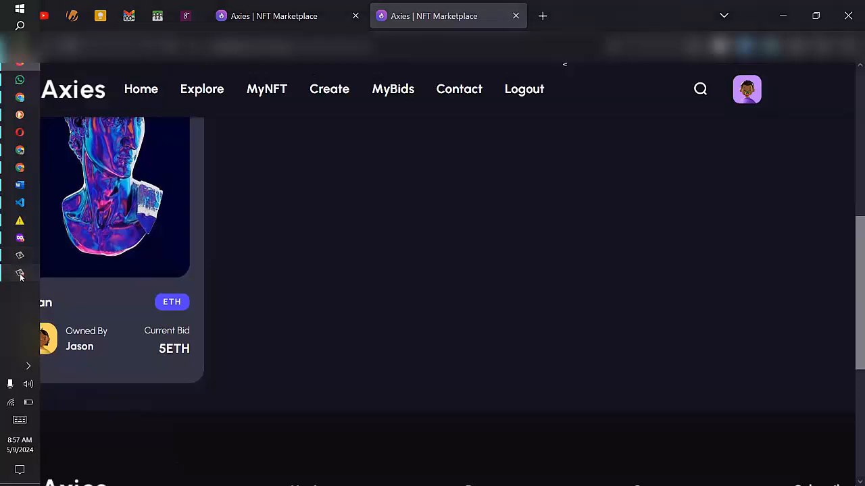
{"action": "left_click", "coordinate": [20, 274]}
{"action": "scroll", "coordinate": [820, 456], "scroll_direction": "up", "scroll_amount": 2}
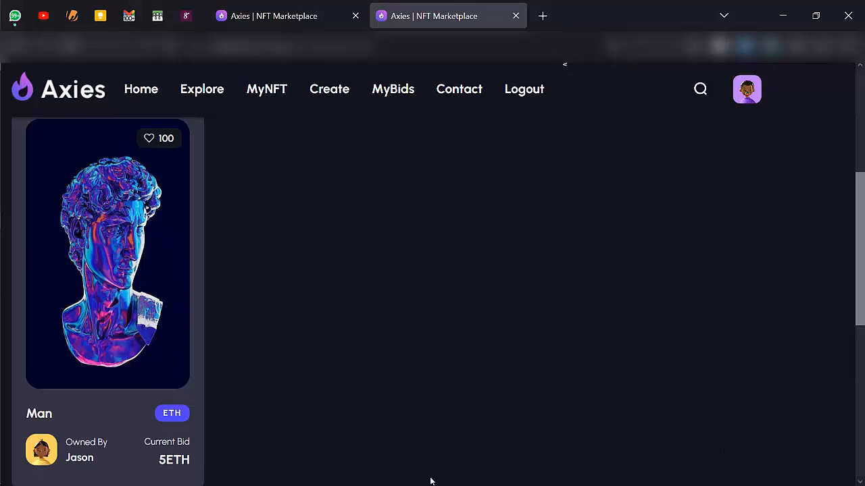
{"action": "scroll", "coordinate": [430, 481], "scroll_direction": "up", "scroll_amount": 2}
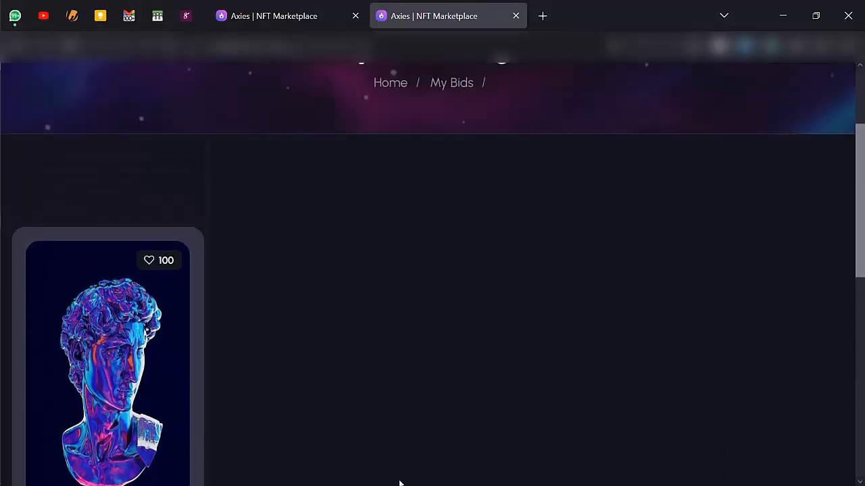
{"action": "scroll", "coordinate": [385, 409], "scroll_direction": "up", "scroll_amount": 2}
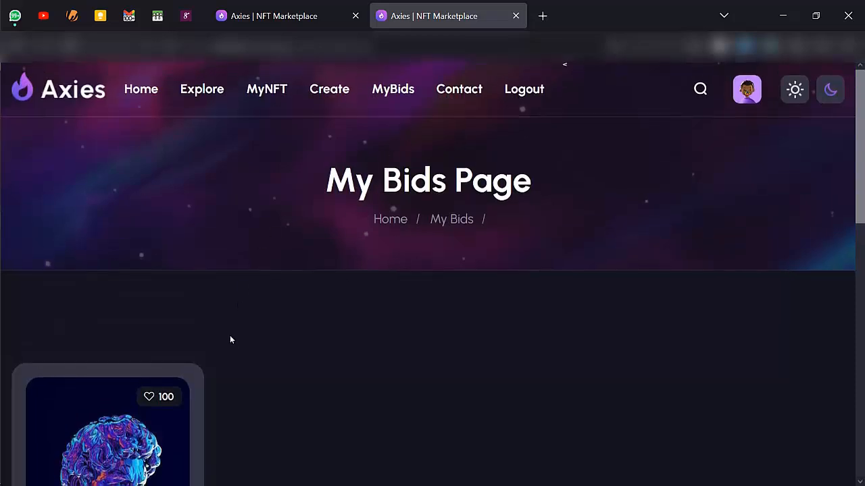
Open My NFT and look over the owned Man and Ment NFT cards.
{"action": "left_click", "coordinate": [283, 89]}
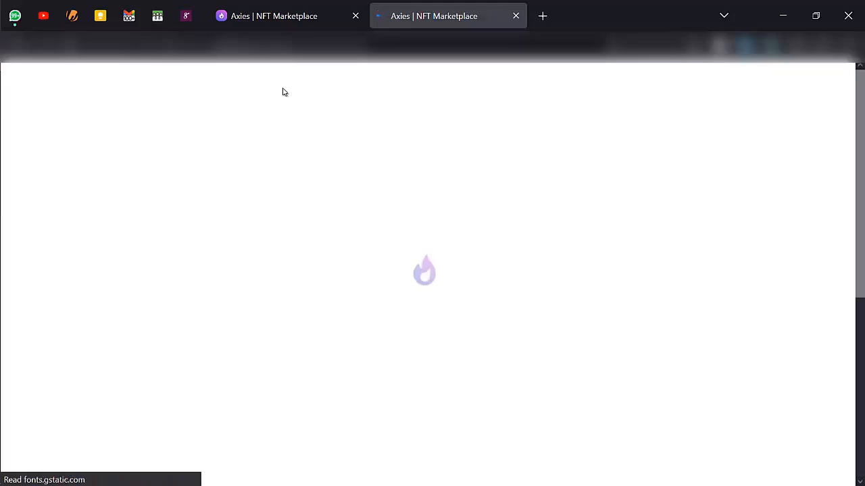
{"action": "scroll", "coordinate": [209, 408], "scroll_direction": "down", "scroll_amount": 4}
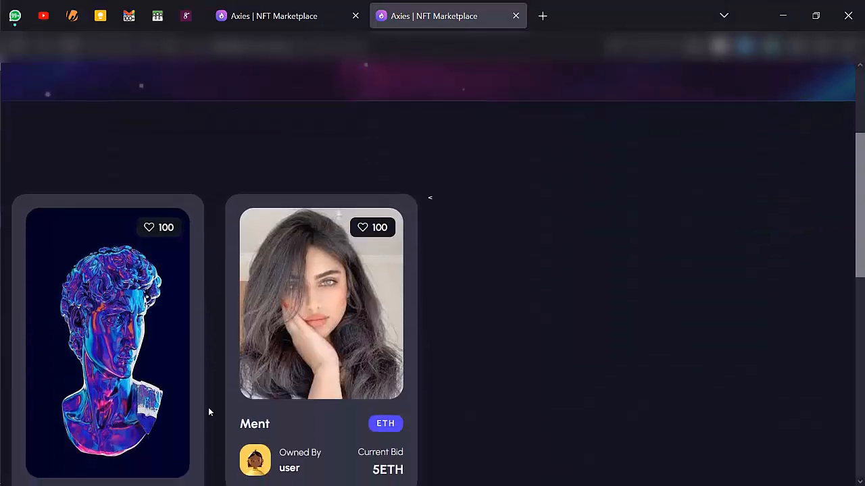
{"action": "scroll", "coordinate": [124, 300], "scroll_direction": "up", "scroll_amount": 1}
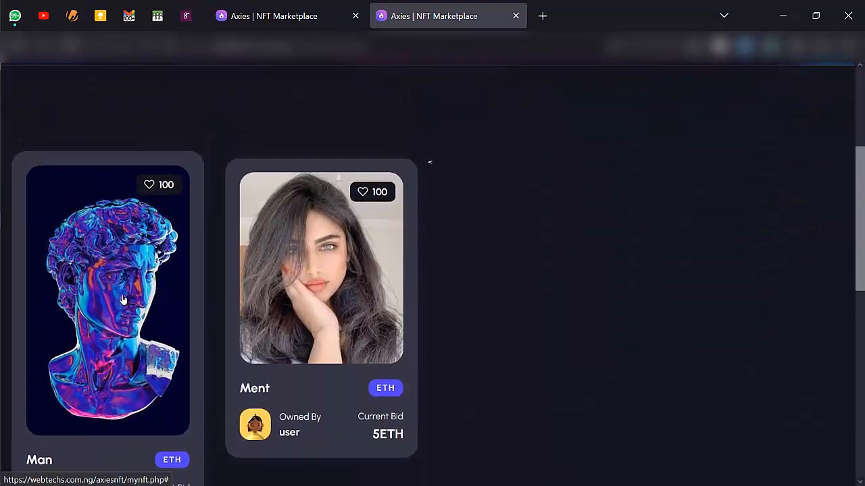
{"action": "scroll", "coordinate": [124, 300], "scroll_direction": "down", "scroll_amount": 1}
{"action": "scroll", "coordinate": [304, 151], "scroll_direction": "up", "scroll_amount": 2}
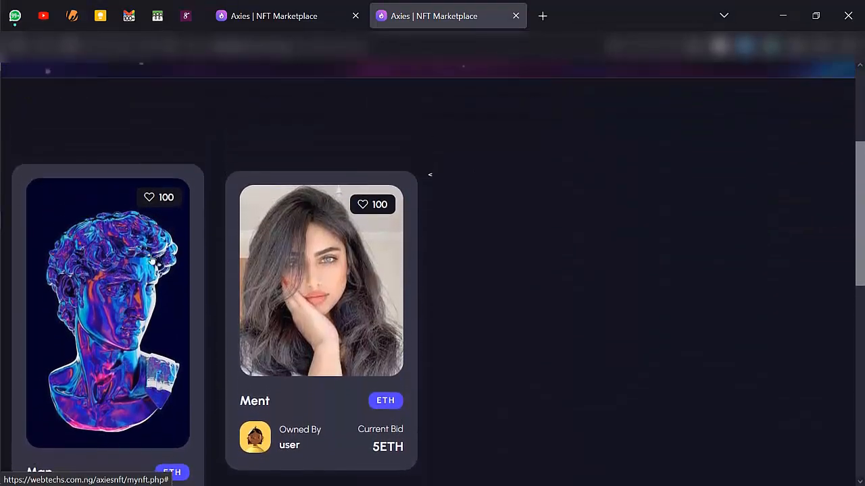
{"action": "scroll", "coordinate": [284, 195], "scroll_direction": "up", "scroll_amount": 3}
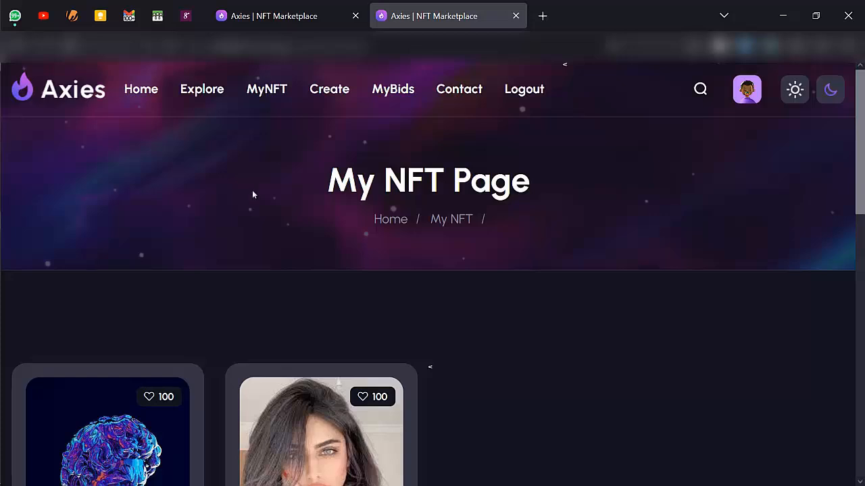
Switch to the Admin Dashboard and show the overview totals: 34 users, 42 bids, 161 mints.
{"action": "mouse_move", "coordinate": [1, 129]}
{"action": "left_click", "coordinate": [8, 98]}
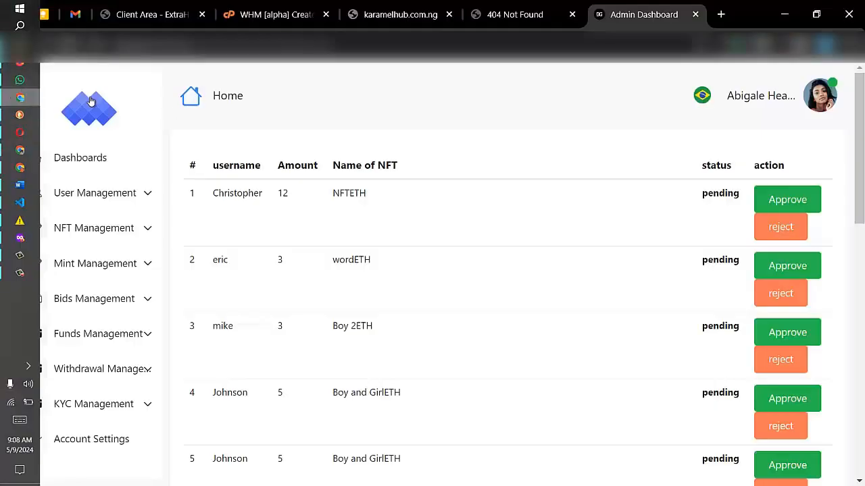
{"action": "left_click", "coordinate": [92, 159]}
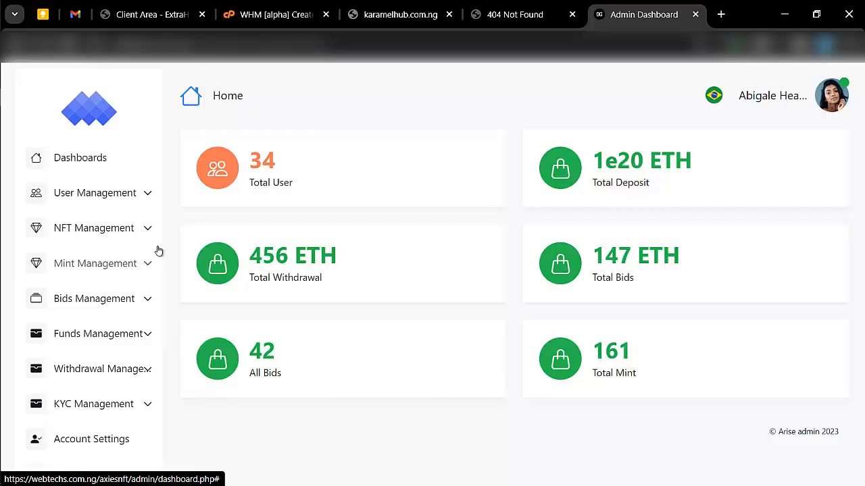
{"action": "scroll", "coordinate": [58, 368], "scroll_direction": "down", "scroll_amount": 1}
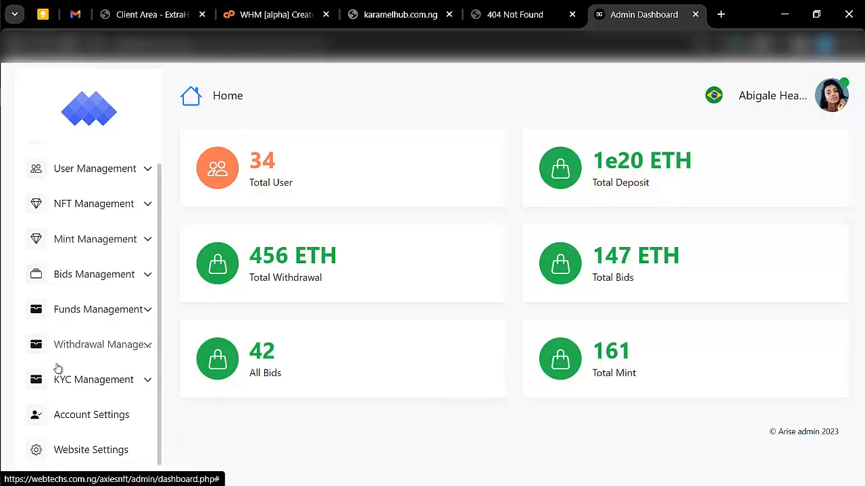
{"action": "left_click", "coordinate": [86, 459]}
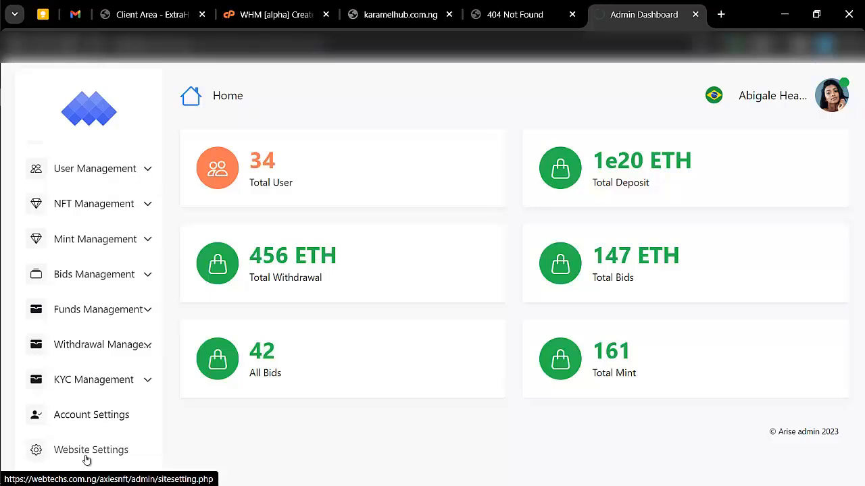
{"action": "scroll", "coordinate": [84, 458], "scroll_direction": "up", "scroll_amount": 1}
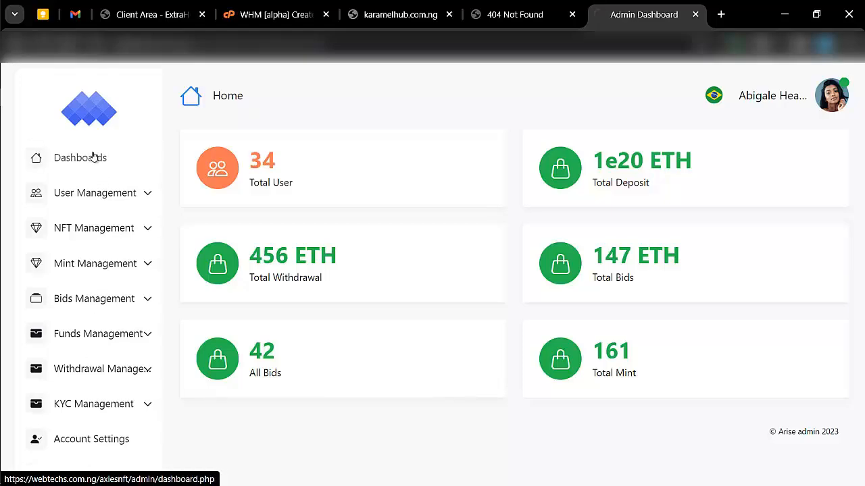
{"action": "left_click", "coordinate": [94, 157]}
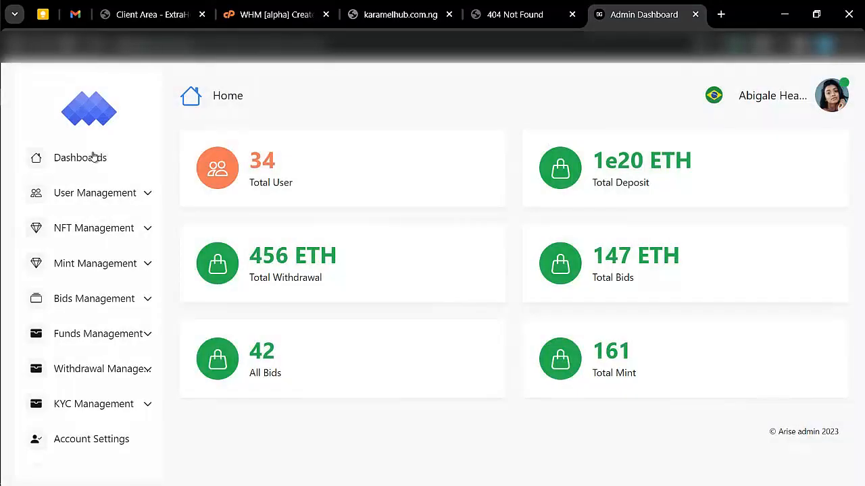
Open User Management's Active User list and scroll through users' wallet balances and join dates.
{"action": "left_click", "coordinate": [103, 194]}
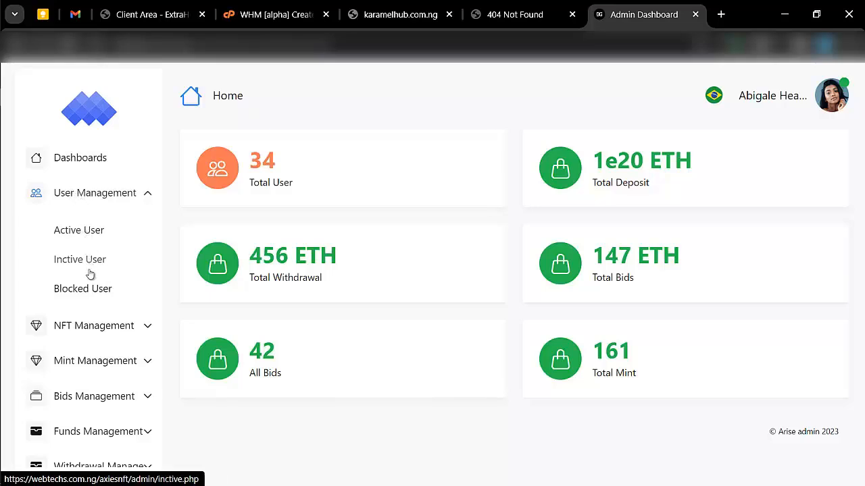
{"action": "left_click", "coordinate": [90, 232]}
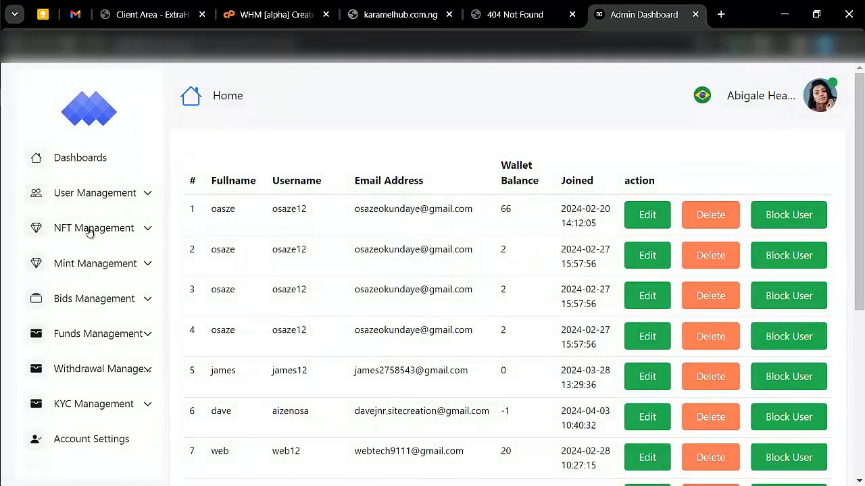
{"action": "scroll", "coordinate": [613, 349], "scroll_direction": "down", "scroll_amount": 2}
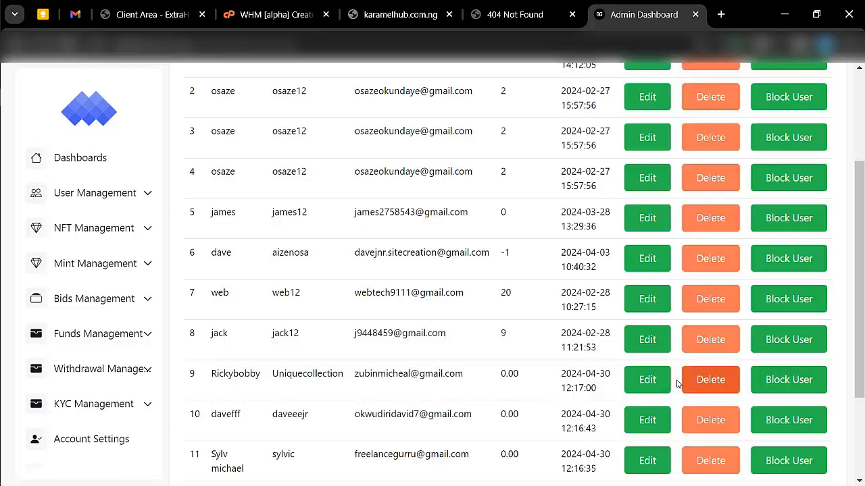
{"action": "left_click", "coordinate": [640, 381]}
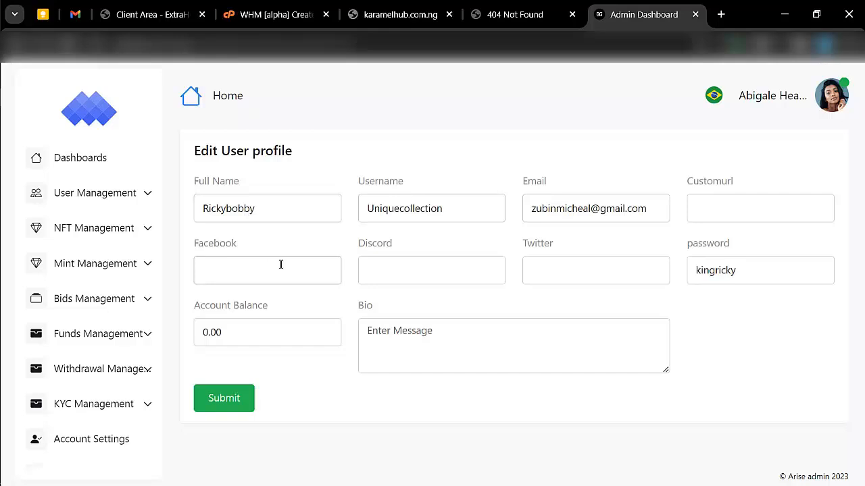
{"action": "scroll", "coordinate": [95, 396], "scroll_direction": "down", "scroll_amount": 1}
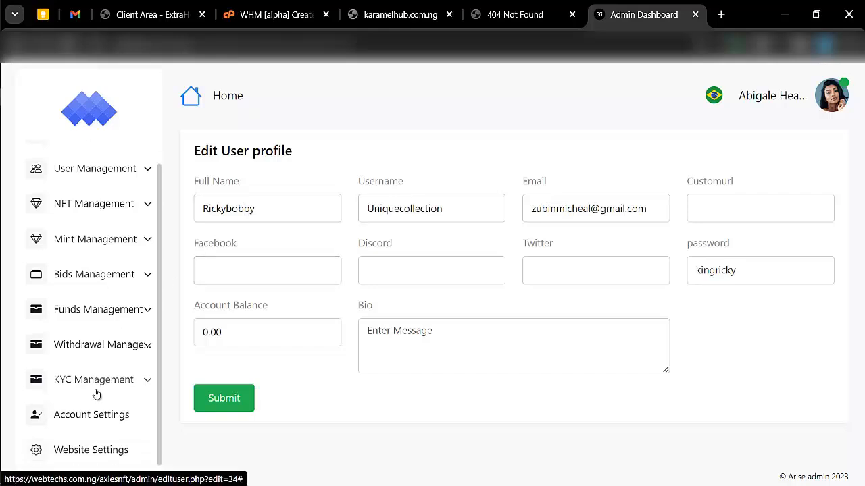
Open NFT Management's NFT List and scroll through the listed NFTs.
{"action": "left_click", "coordinate": [101, 212]}
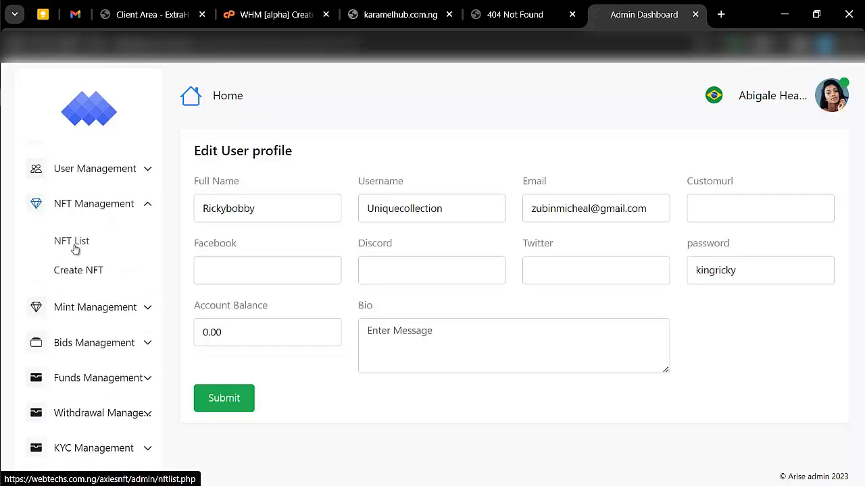
{"action": "left_click", "coordinate": [75, 248]}
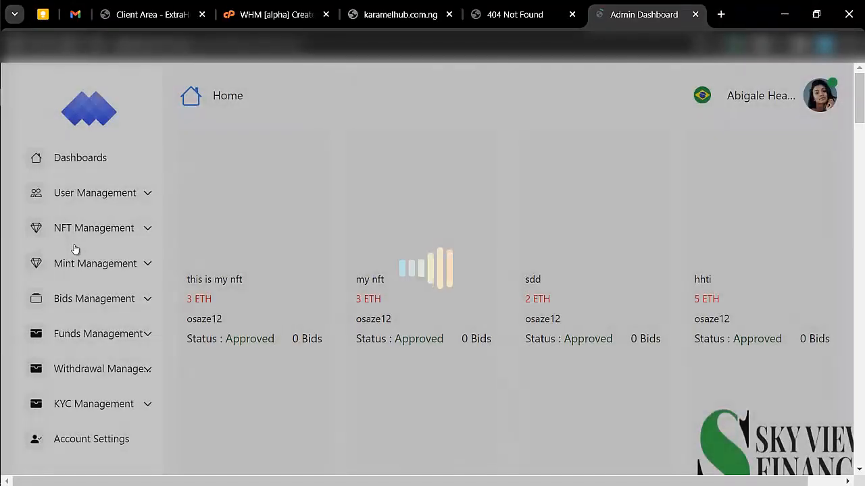
{"action": "scroll", "coordinate": [372, 271], "scroll_direction": "down", "scroll_amount": 15}
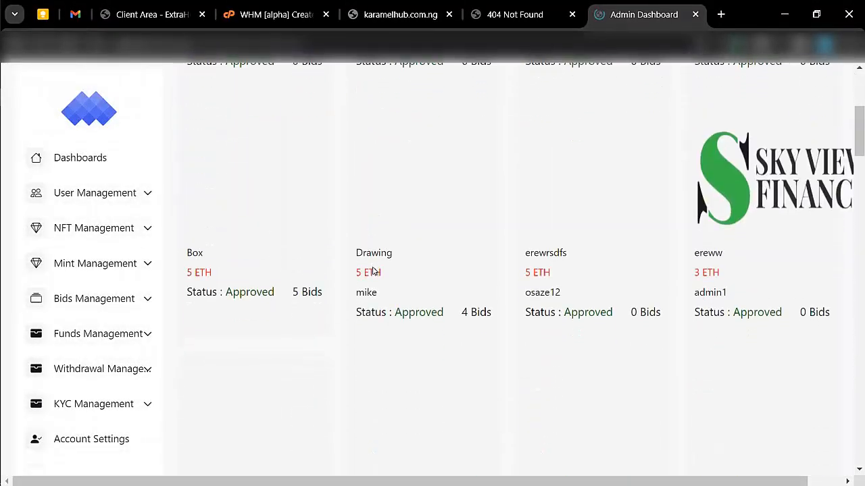
{"action": "scroll", "coordinate": [372, 272], "scroll_direction": "down", "scroll_amount": 5}
{"action": "scroll", "coordinate": [372, 270], "scroll_direction": "up", "scroll_amount": 20}
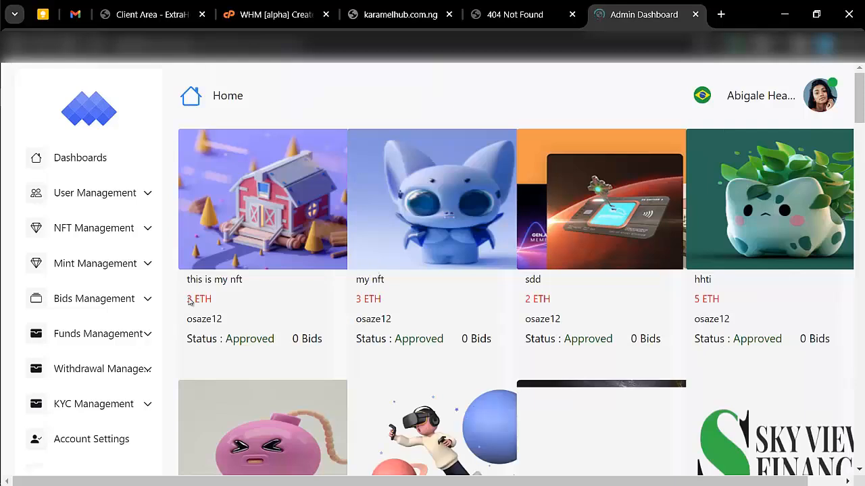
Bring up the empty Create NFT form from NFT Management.
{"action": "left_click", "coordinate": [83, 230]}
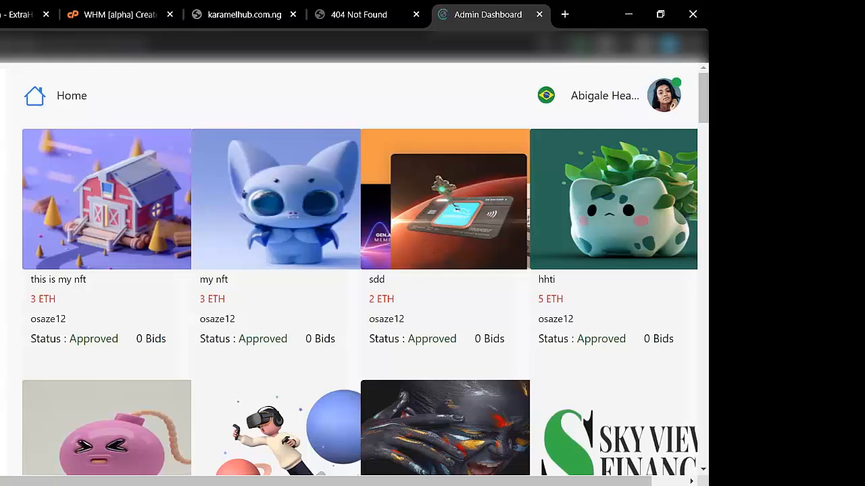
{"action": "left_click", "coordinate": [483, 485]}
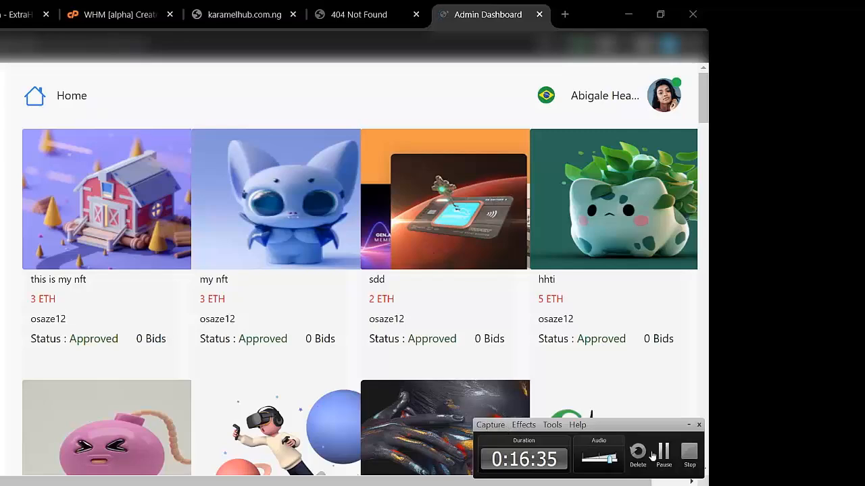
{"action": "left_click", "coordinate": [667, 460]}
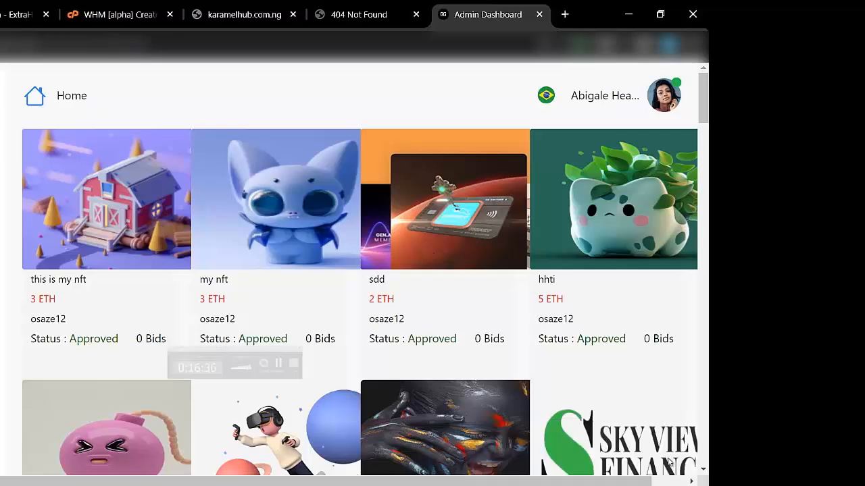
{"action": "scroll", "coordinate": [220, 312], "scroll_direction": "down", "scroll_amount": 1}
{"action": "scroll", "coordinate": [219, 313], "scroll_direction": "down", "scroll_amount": 1}
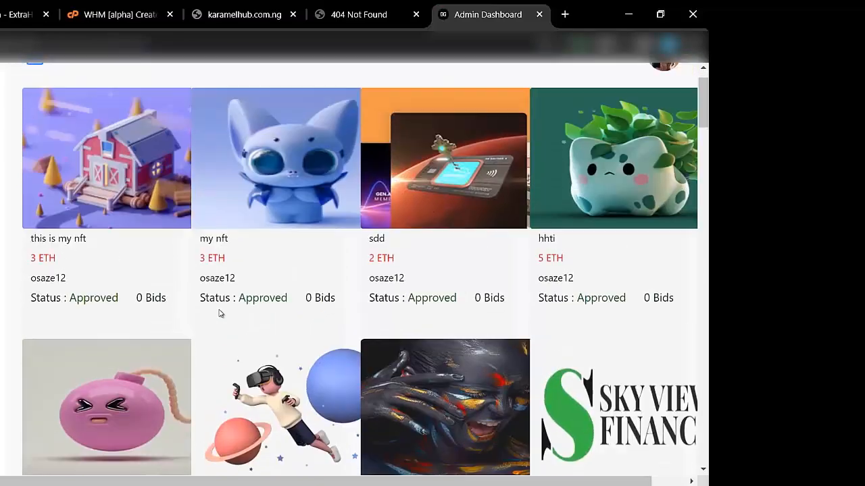
{"action": "scroll", "coordinate": [220, 313], "scroll_direction": "up", "scroll_amount": 1}
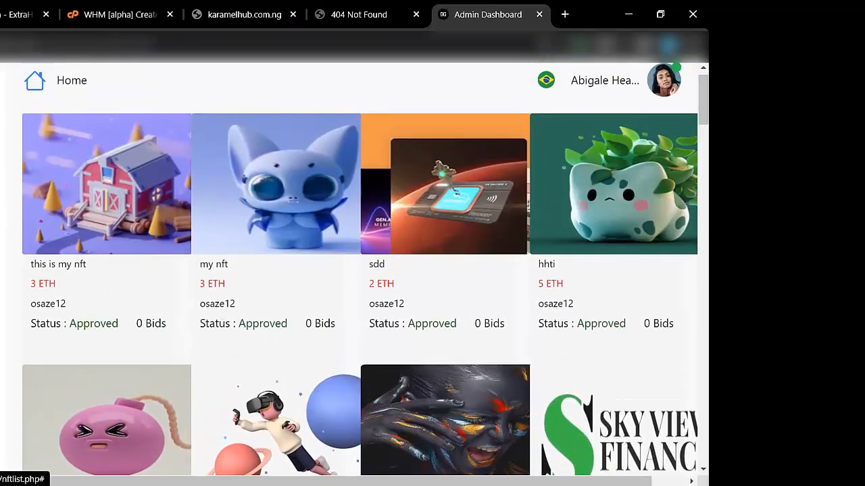
{"action": "left_click", "coordinate": [1, 182]}
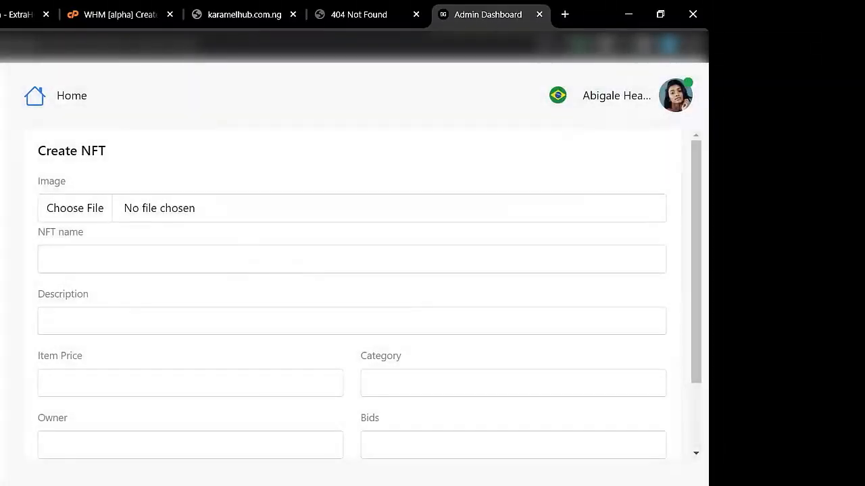
Click into the Create NFT name, owner and bids fields without entering any values.
{"action": "scroll", "coordinate": [89, 228], "scroll_direction": "down", "scroll_amount": 2}
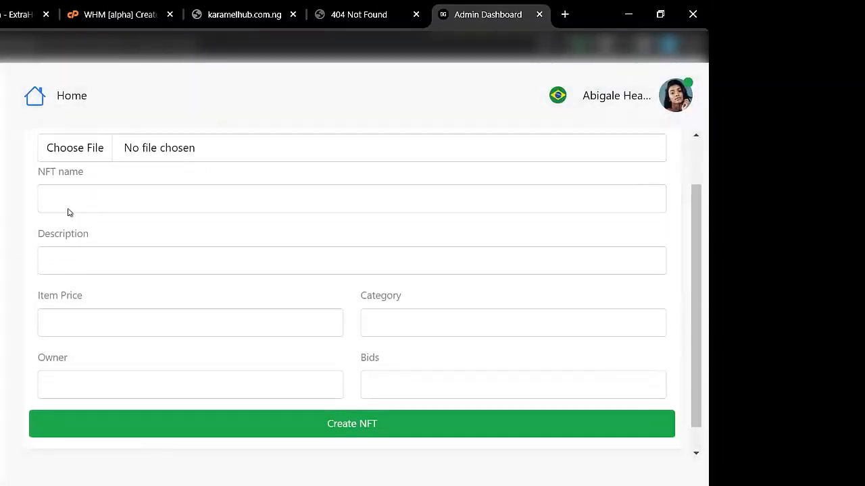
{"action": "left_click", "coordinate": [65, 199]}
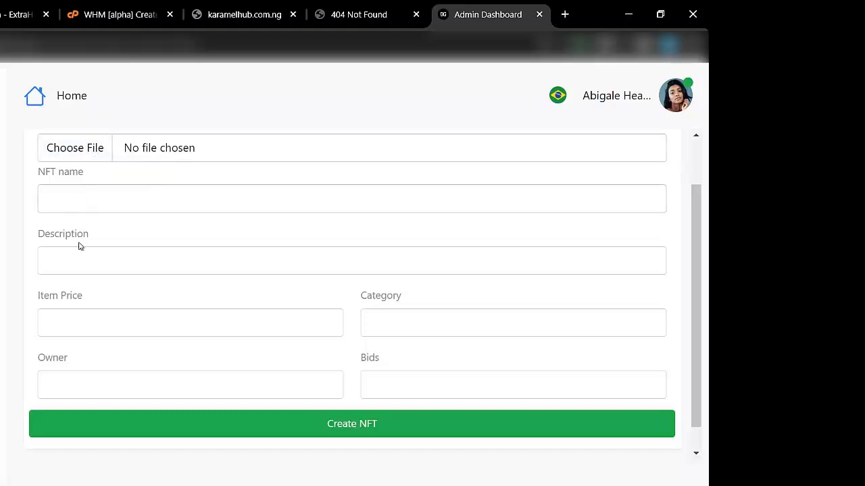
{"action": "scroll", "coordinate": [83, 264], "scroll_direction": "down", "scroll_amount": 1}
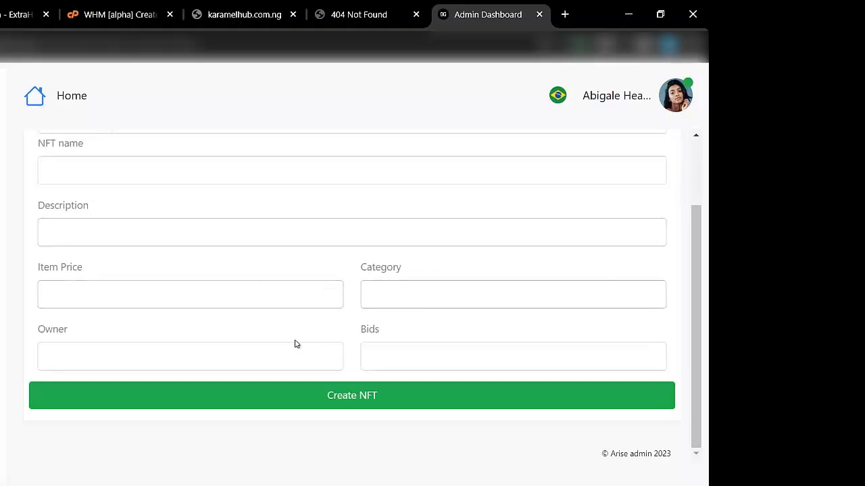
{"action": "left_click", "coordinate": [274, 359]}
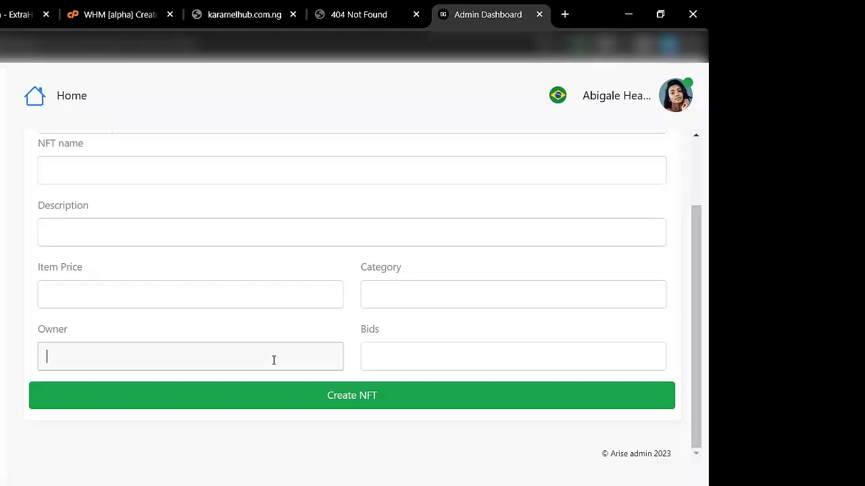
{"action": "left_click", "coordinate": [470, 366]}
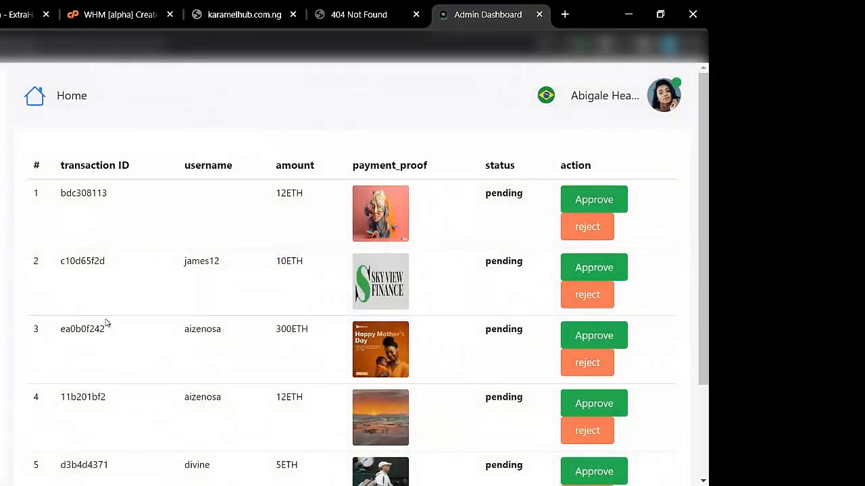
{"action": "scroll", "coordinate": [106, 323], "scroll_direction": "down", "scroll_amount": 2}
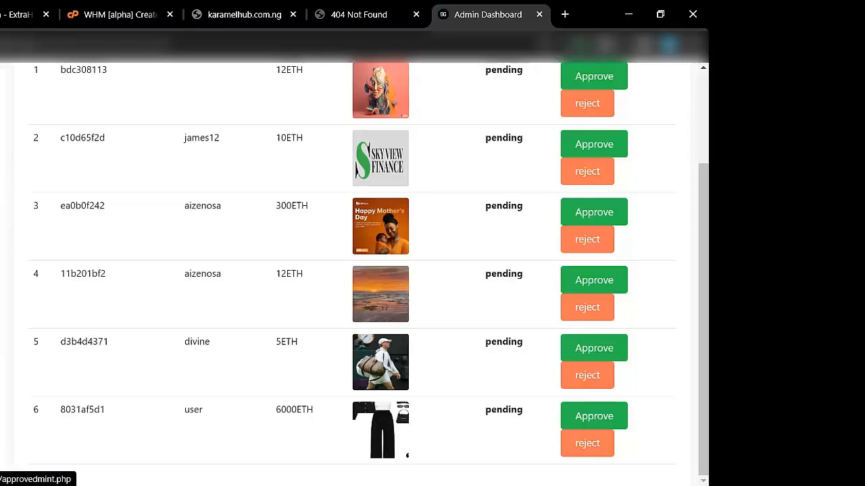
{"action": "scroll", "coordinate": [353, 271], "scroll_direction": "up", "scroll_amount": 1}
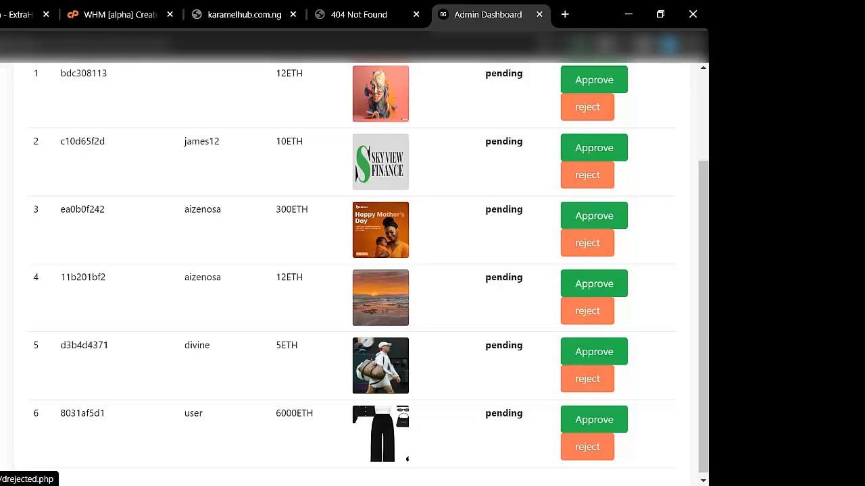
{"action": "scroll", "coordinate": [352, 271], "scroll_direction": "up", "scroll_amount": 2}
{"action": "scroll", "coordinate": [351, 271], "scroll_direction": "down", "scroll_amount": 1}
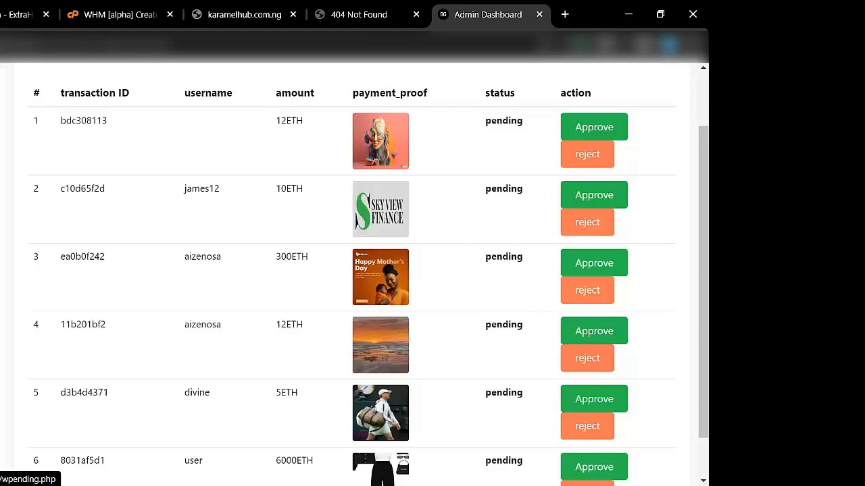
{"action": "scroll", "coordinate": [351, 270], "scroll_direction": "down", "scroll_amount": 1}
Scroll over the Site Setting form showing site name Axies, gas fee 2, mail port 465.
{"action": "scroll", "coordinate": [351, 271], "scroll_direction": "up", "scroll_amount": 1}
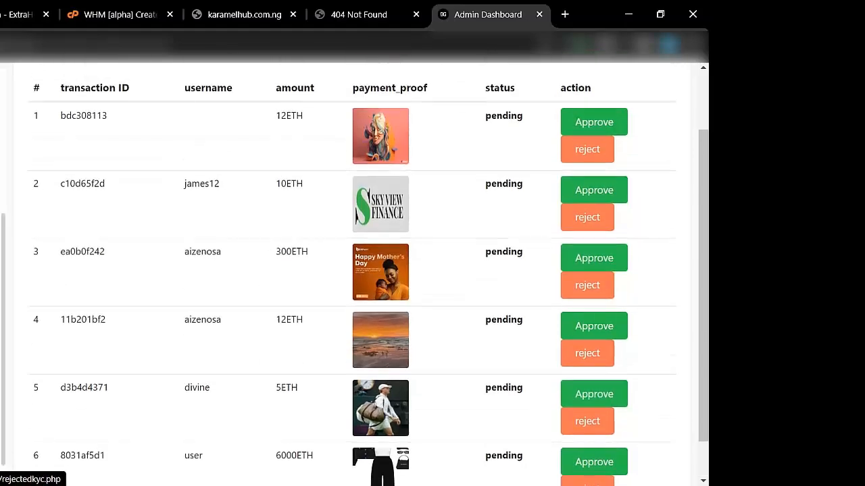
{"action": "scroll", "coordinate": [351, 270], "scroll_direction": "down", "scroll_amount": 1}
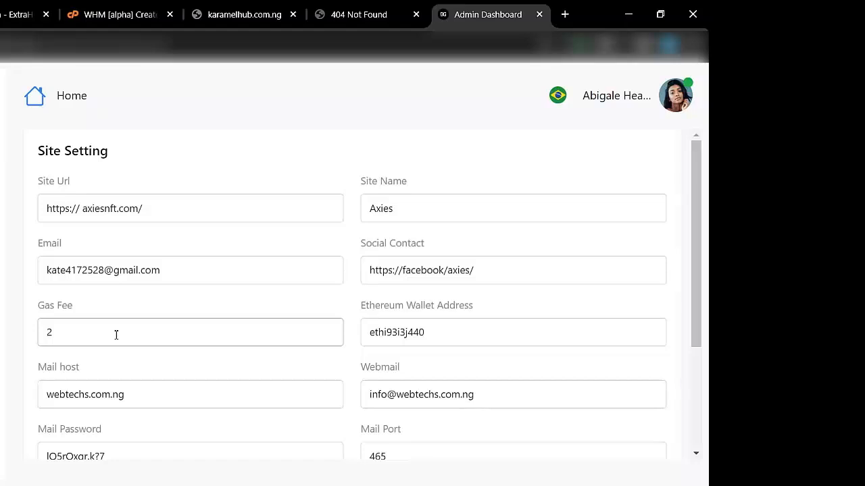
{"action": "scroll", "coordinate": [116, 335], "scroll_direction": "down", "scroll_amount": 3}
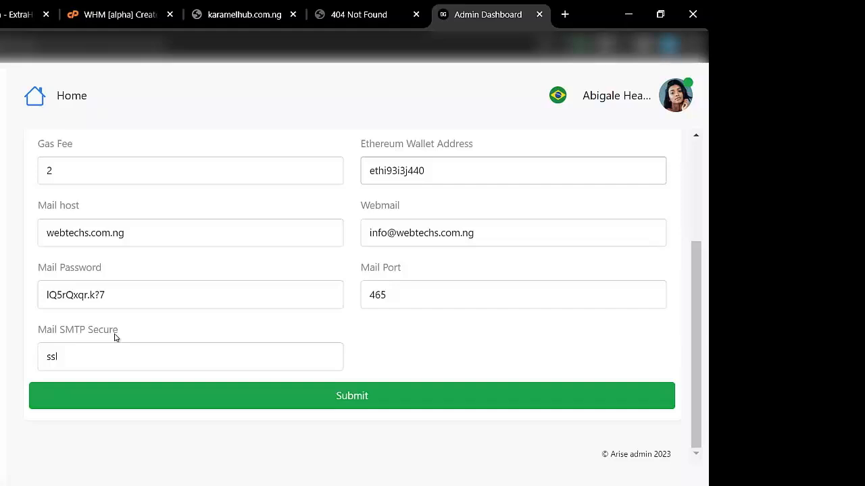
{"action": "left_click", "coordinate": [409, 234]}
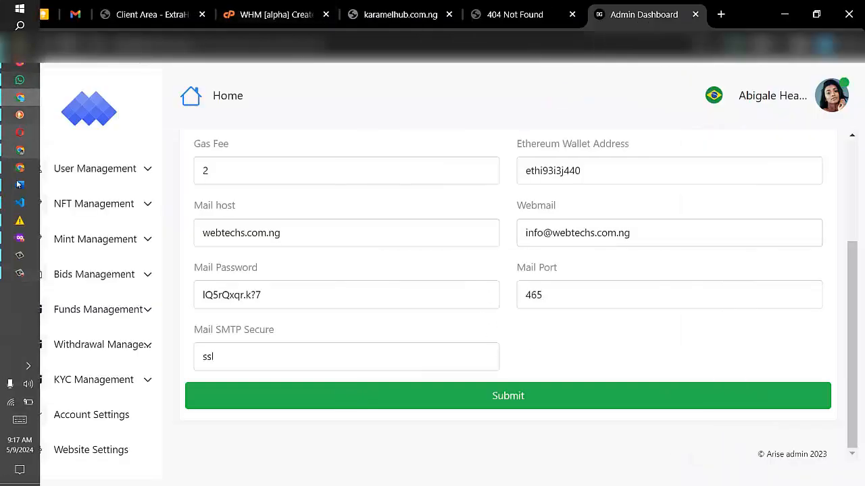
Switch to the cPanel Tools window for the Axies hosting account.
{"action": "left_click", "coordinate": [31, 265]}
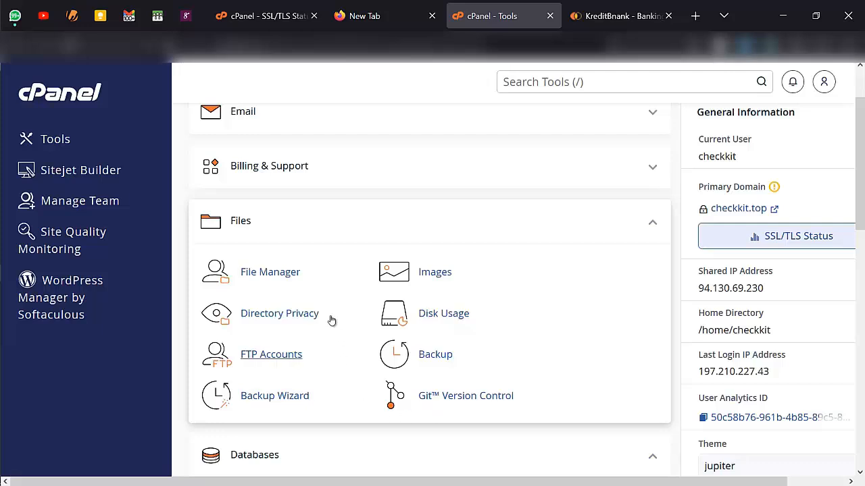
Launch cPanel File Manager and open the public_html folder.
{"action": "left_click", "coordinate": [272, 281]}
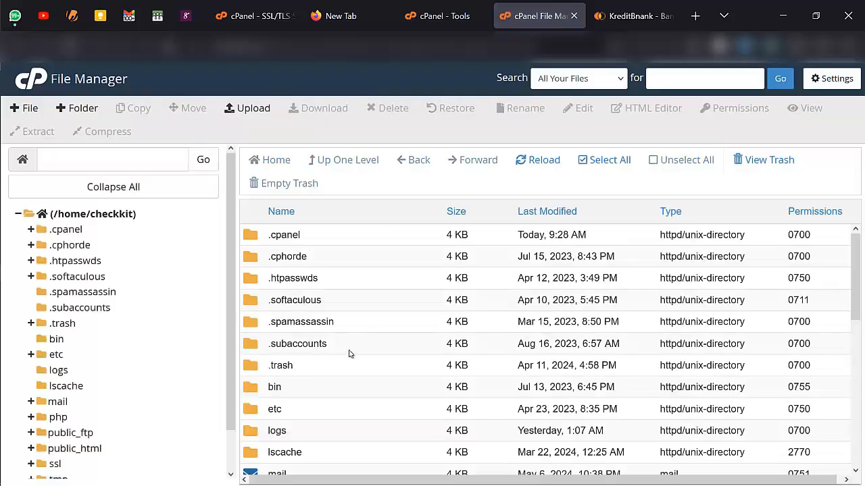
{"action": "scroll", "coordinate": [349, 354], "scroll_direction": "down", "scroll_amount": 2}
{"action": "double_click", "coordinate": [336, 403]}
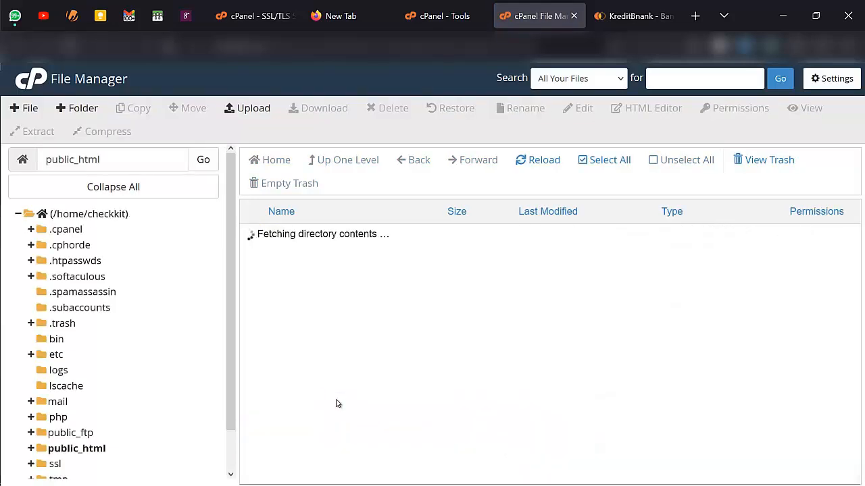
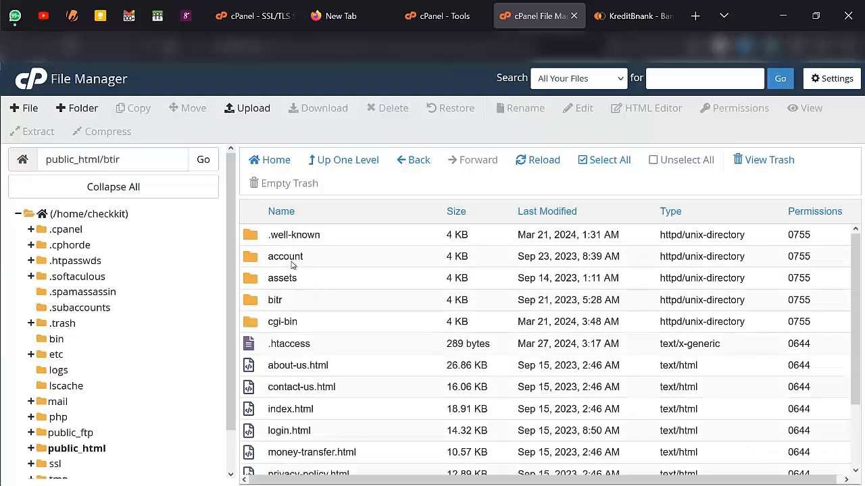
Create a new folder named axiesnft inside public_html/btir.
{"action": "left_click", "coordinate": [79, 108]}
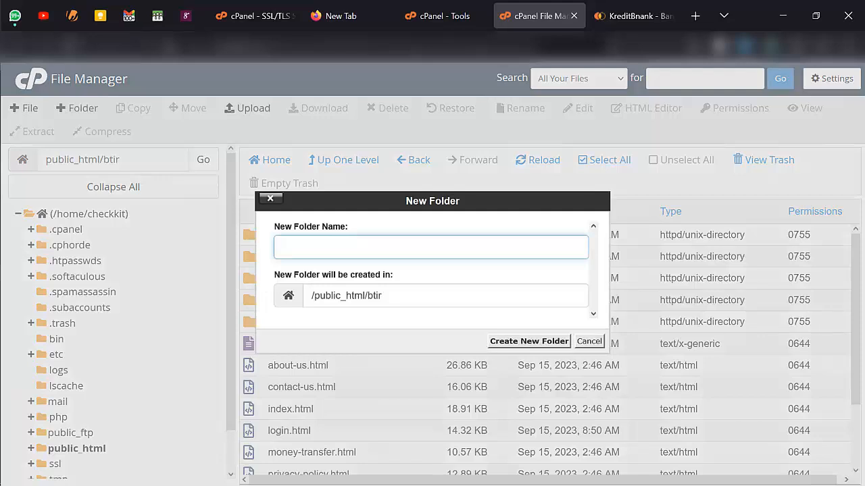
{"action": "type", "text": "axiesn"}
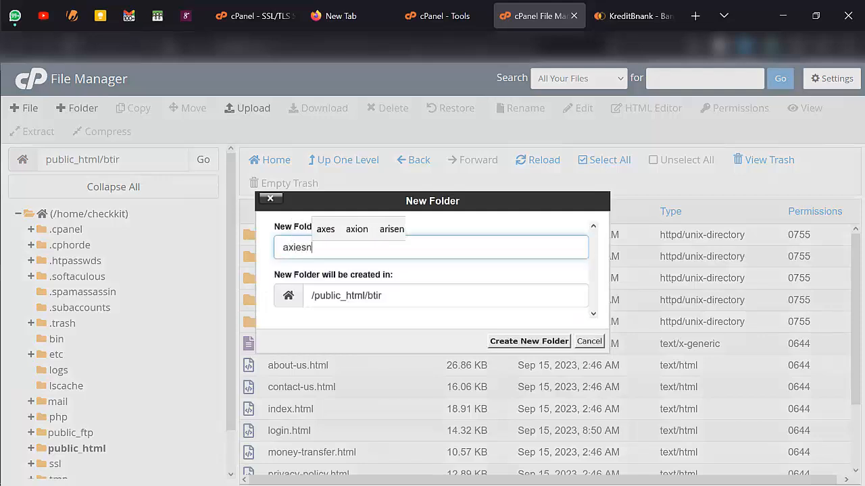
{"action": "type", "text": "ft"}
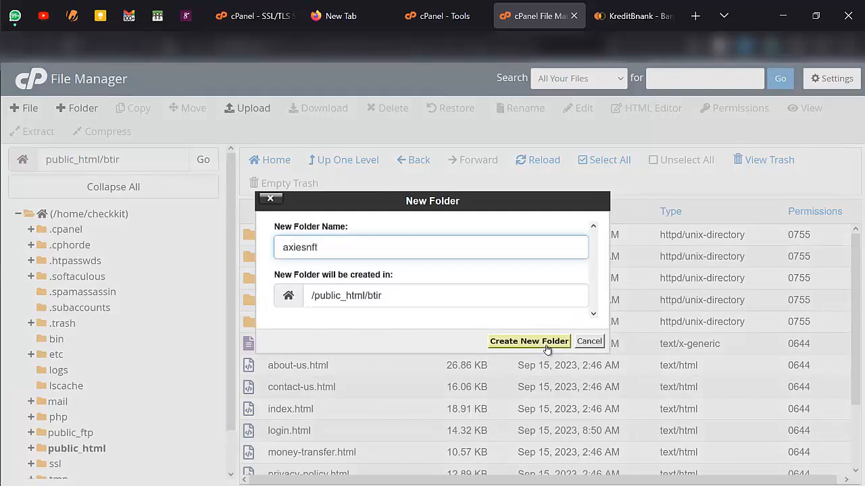
{"action": "left_click", "coordinate": [546, 345]}
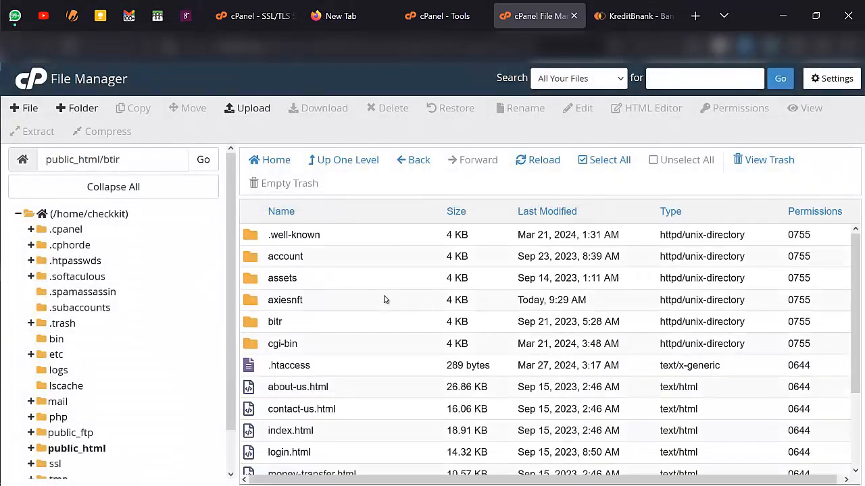
Open the empty axiesnft folder and start the Upload page for it.
{"action": "double_click", "coordinate": [385, 300]}
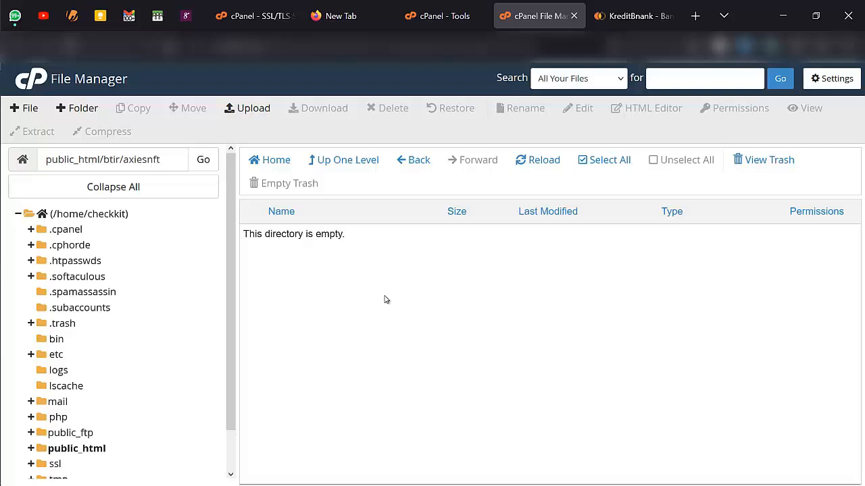
{"action": "left_click", "coordinate": [257, 109]}
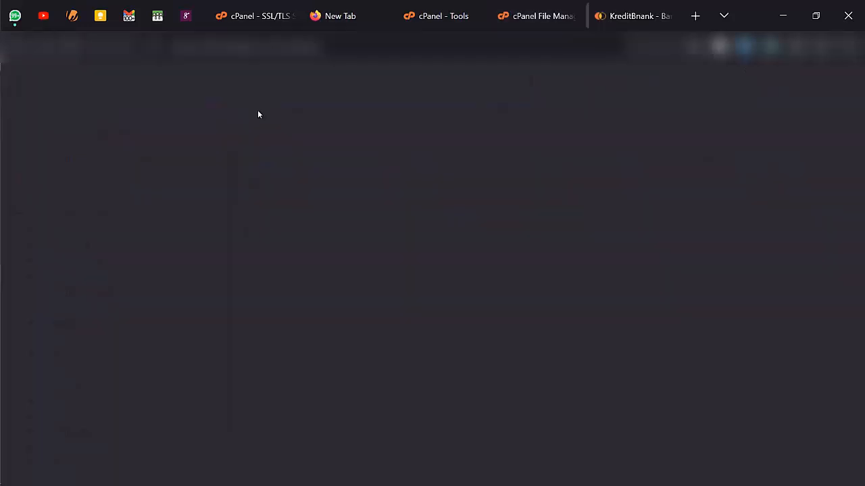
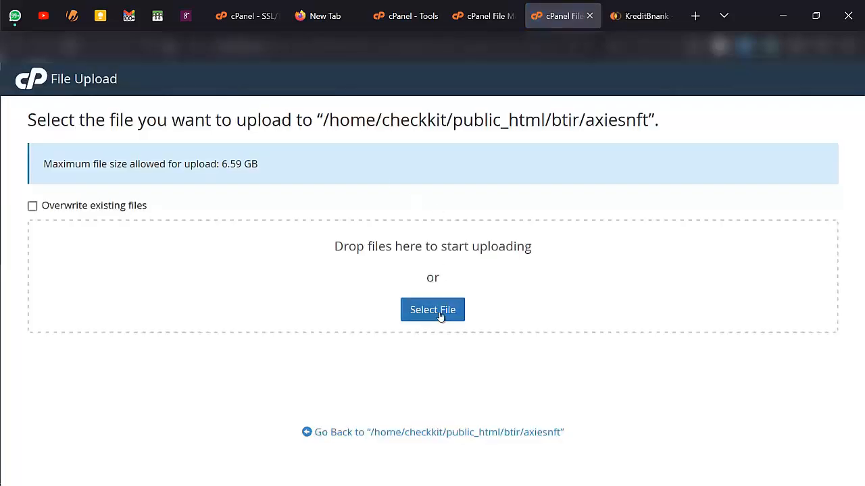
Pick the axiesnft archive from Downloads in the file picker and start its upload.
{"action": "left_click", "coordinate": [440, 314]}
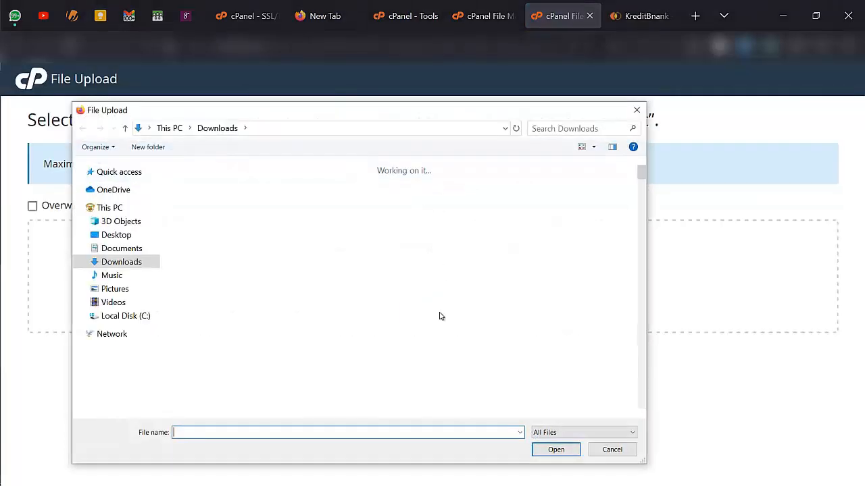
{"action": "double_click", "coordinate": [285, 194]}
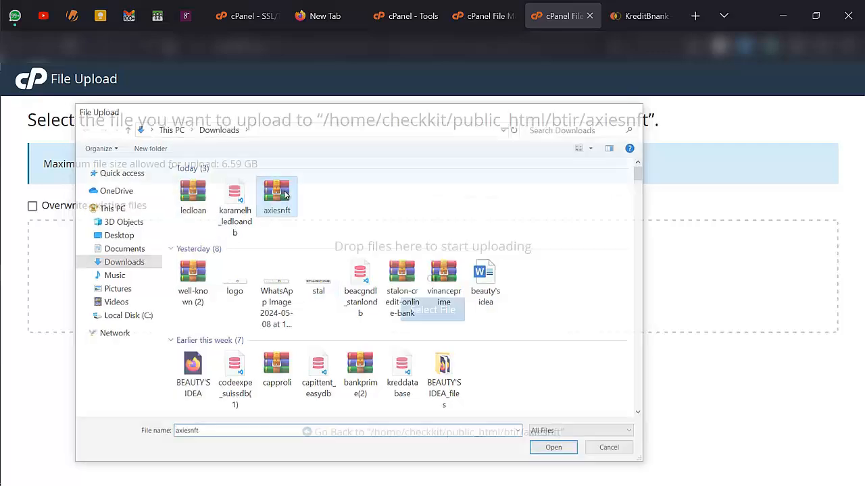
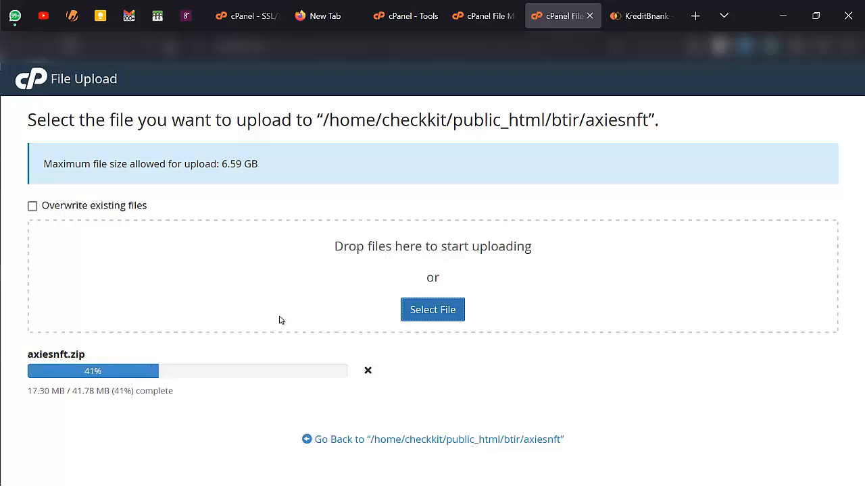
Find the MySQL Database Wizard by searching 'db' and create the database 'axiedb' (checkkit_axiedb).
{"action": "left_click", "coordinate": [405, 16]}
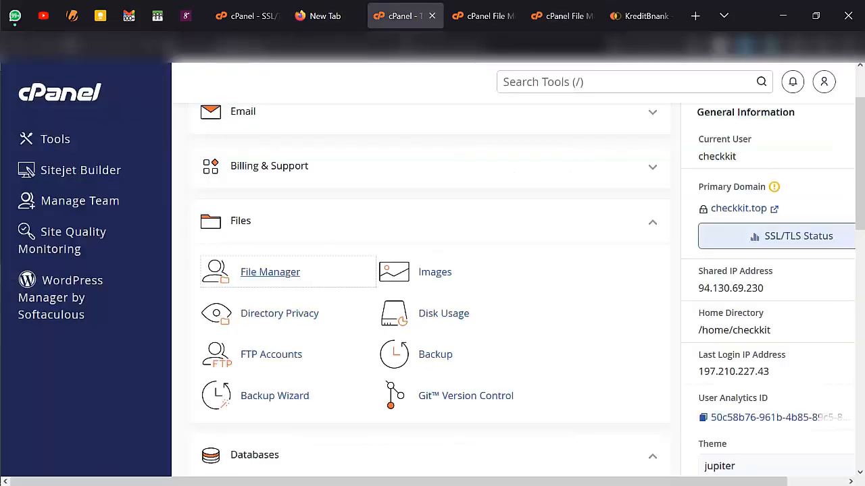
{"action": "left_click", "coordinate": [532, 84]}
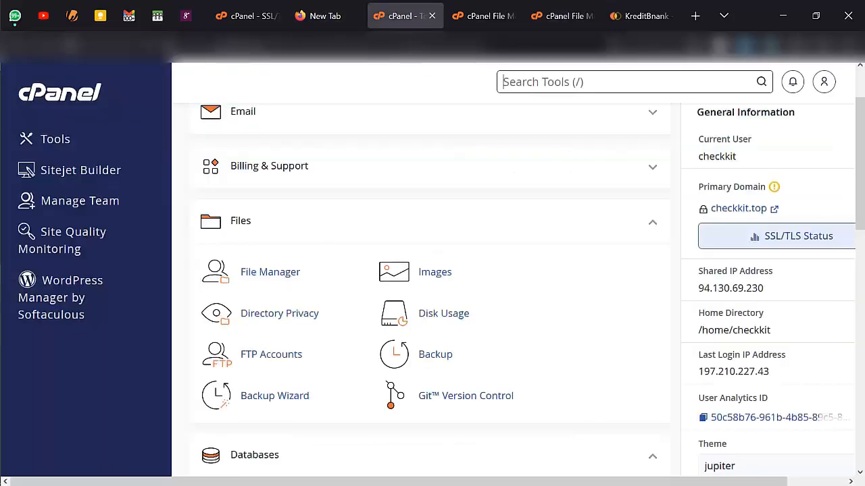
{"action": "type", "text": "db"}
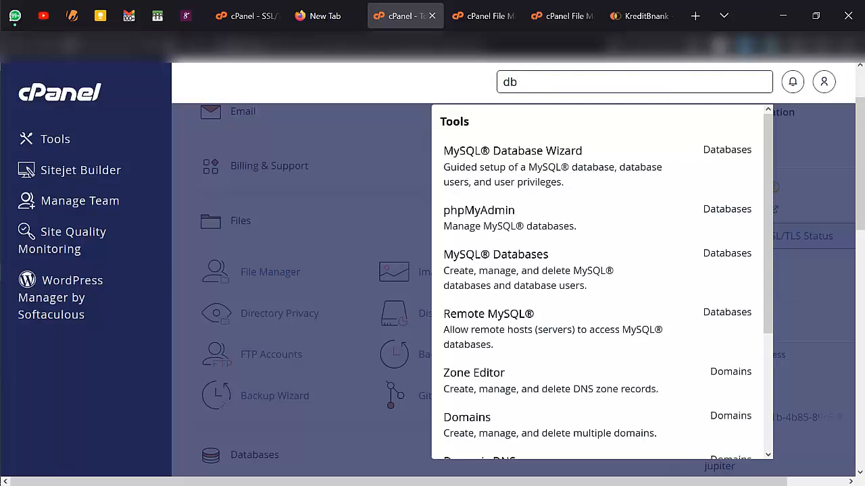
{"action": "left_click", "coordinate": [532, 157]}
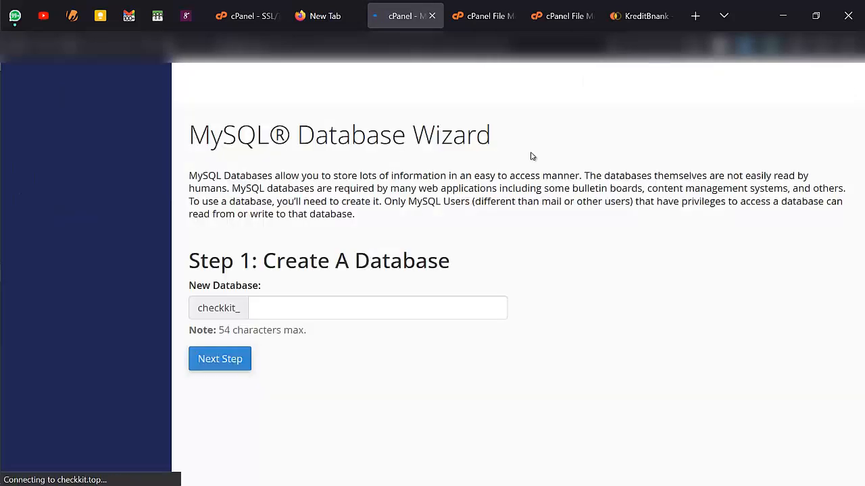
{"action": "left_click", "coordinate": [397, 302]}
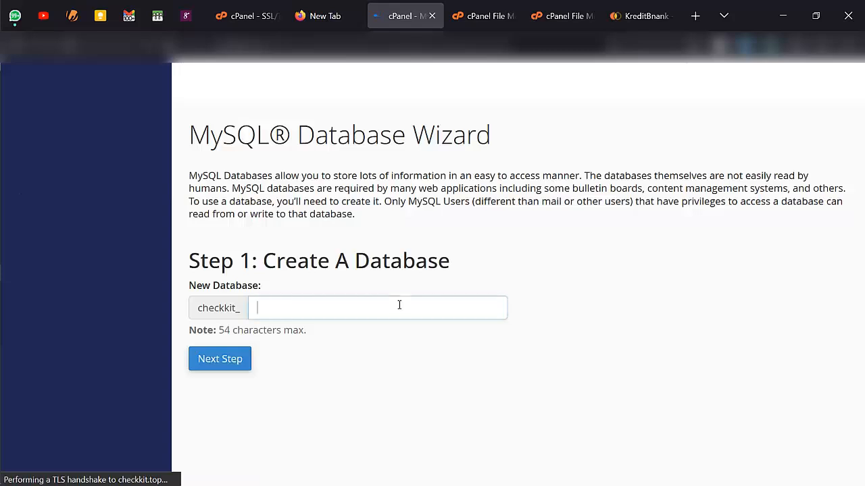
{"action": "type", "text": "axiedb"}
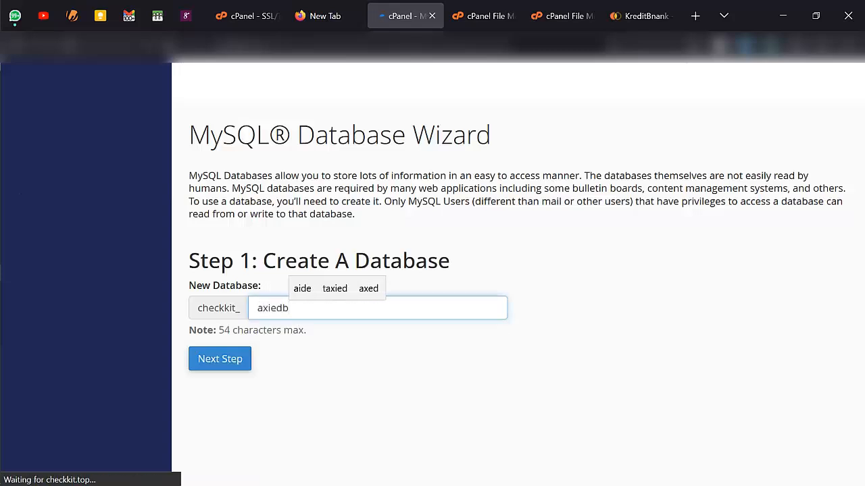
{"action": "left_click", "coordinate": [218, 359]}
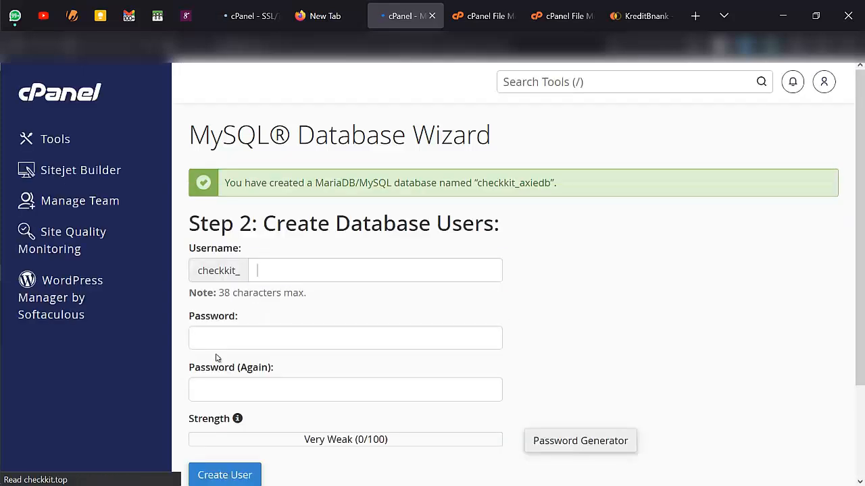
Enter 'axieroot' as the new database username.
{"action": "type", "text": "axies"}
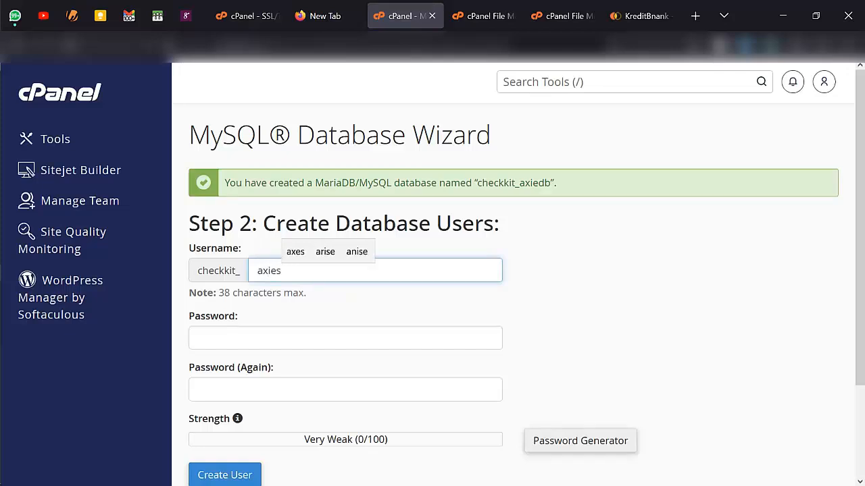
{"action": "key", "text": "BackSpace"}
{"action": "type", "text": "ro"}
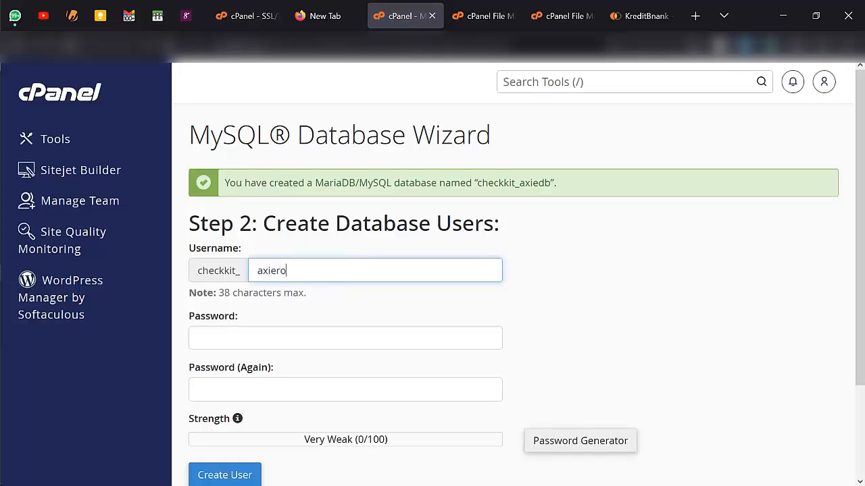
{"action": "type", "text": "ot"}
Generate a very strong password, copy it, and fill it into both password fields.
{"action": "left_click", "coordinate": [291, 338]}
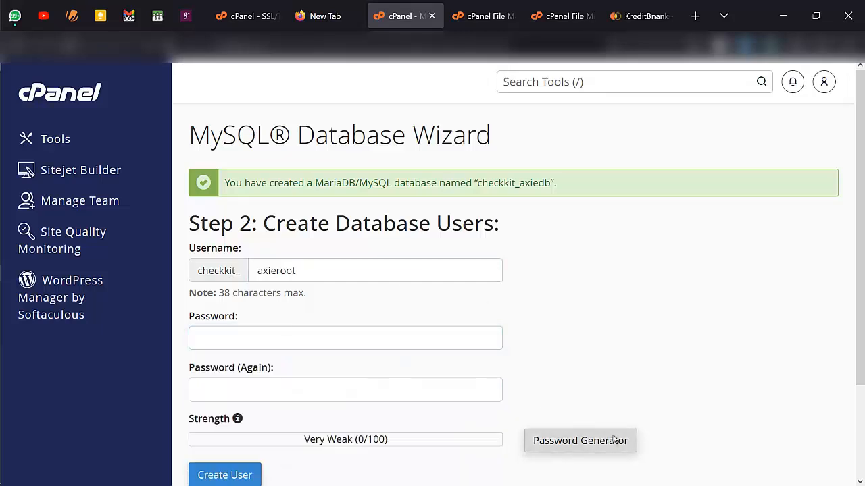
{"action": "left_click", "coordinate": [613, 440]}
{"action": "left_click", "coordinate": [397, 259]}
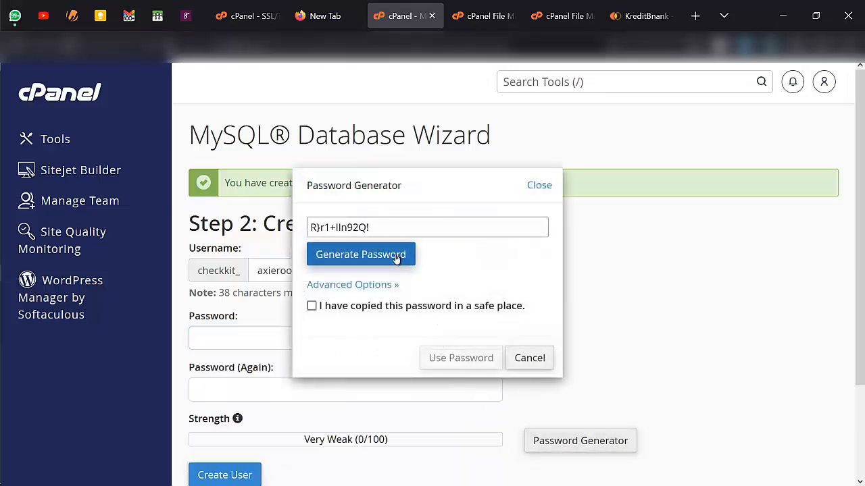
{"action": "left_click", "coordinate": [384, 231]}
{"action": "key", "text": "ctrl+a"}
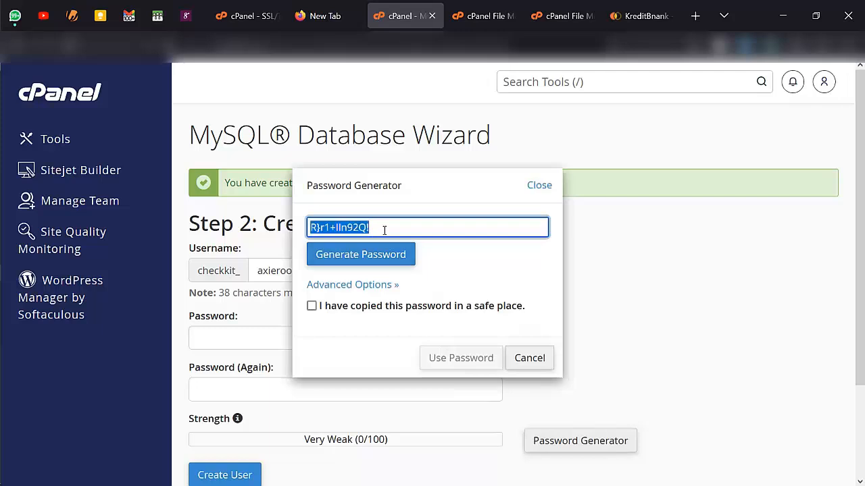
{"action": "left_click", "coordinate": [419, 308]}
{"action": "left_click", "coordinate": [461, 358]}
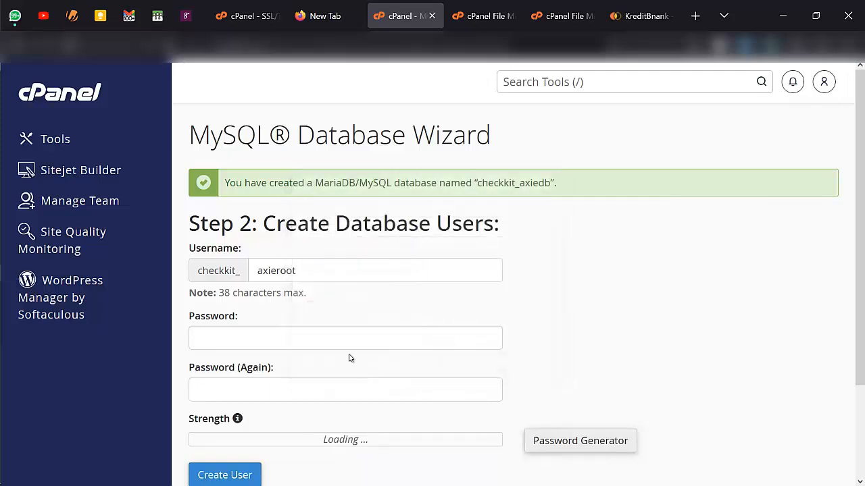
{"action": "left_click", "coordinate": [342, 340]}
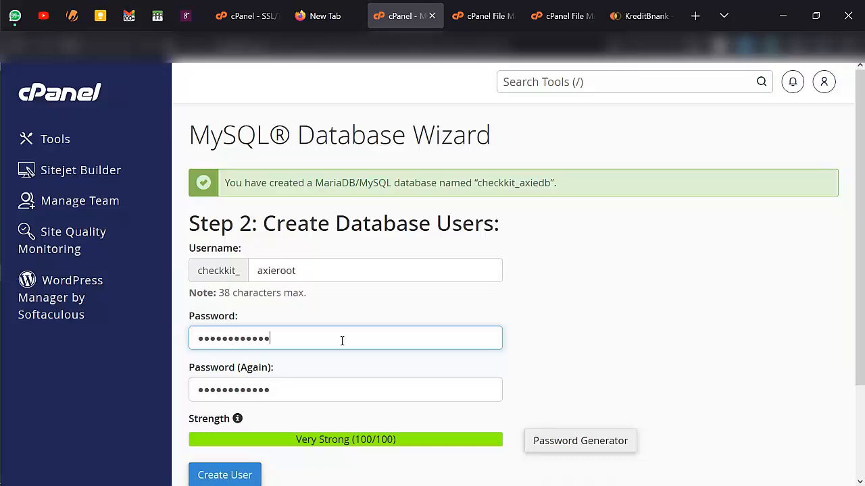
Open a blank Notepad document and paste the generated database password into it.
{"action": "key", "text": "super"}
{"action": "type", "text": "ot"}
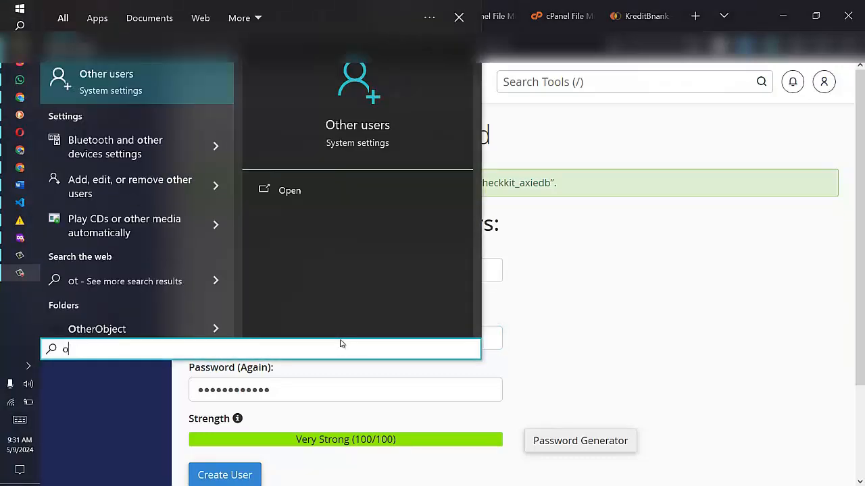
{"action": "key", "text": "BackSpace"}
{"action": "type", "text": "not"}
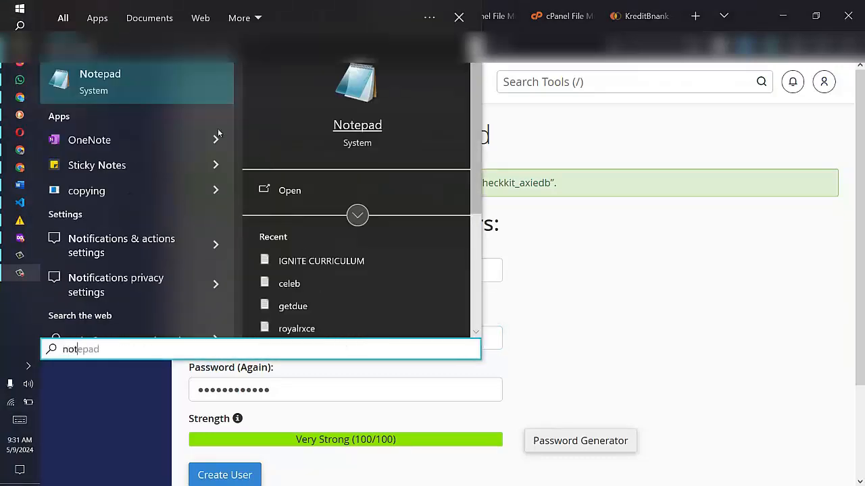
{"action": "left_click", "coordinate": [192, 90]}
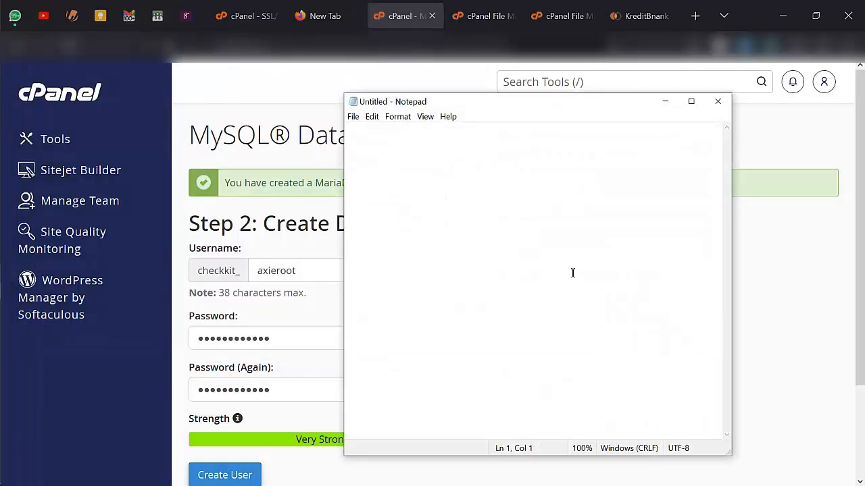
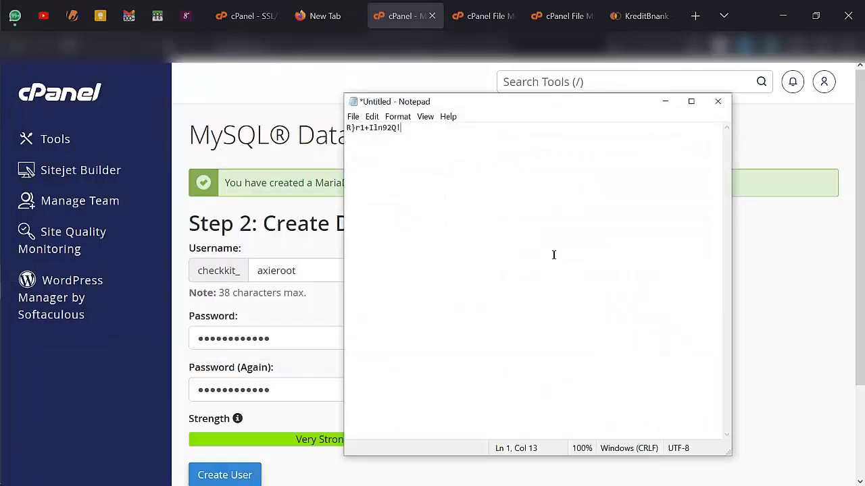
{"action": "key", "text": "Return"}
Create user checkkit_axieroot, note the user and checkkit_axiedb names in Notepad, and return to the upload.
{"action": "left_click", "coordinate": [241, 475]}
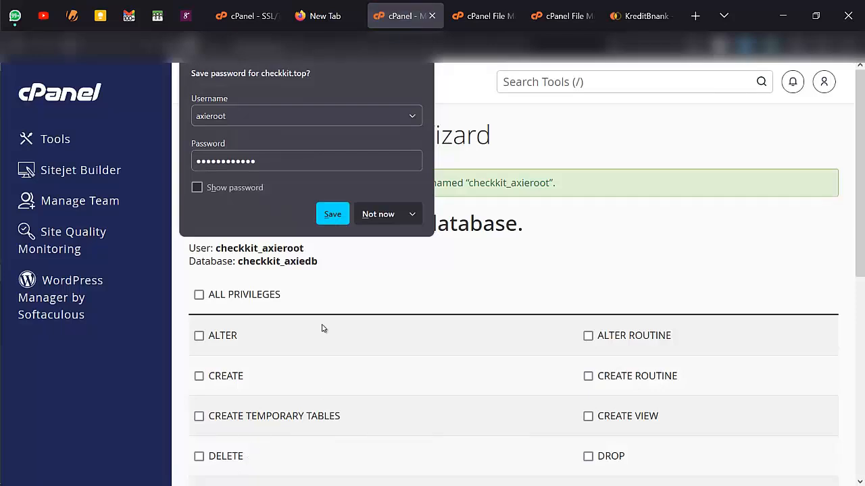
{"action": "left_click", "coordinate": [319, 262]}
{"action": "left_click_drag", "start_coordinate": [319, 262], "coordinate": [184, 253]}
{"action": "key", "text": "ctrl+c"}
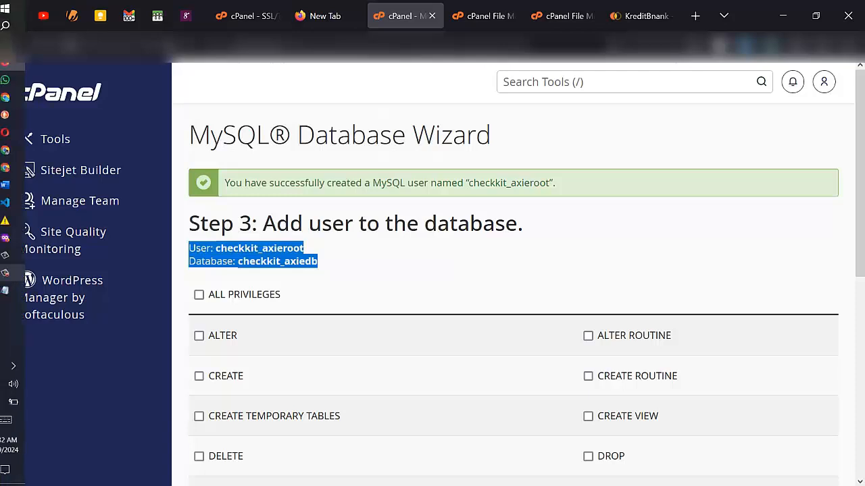
{"action": "left_click", "coordinate": [19, 290]}
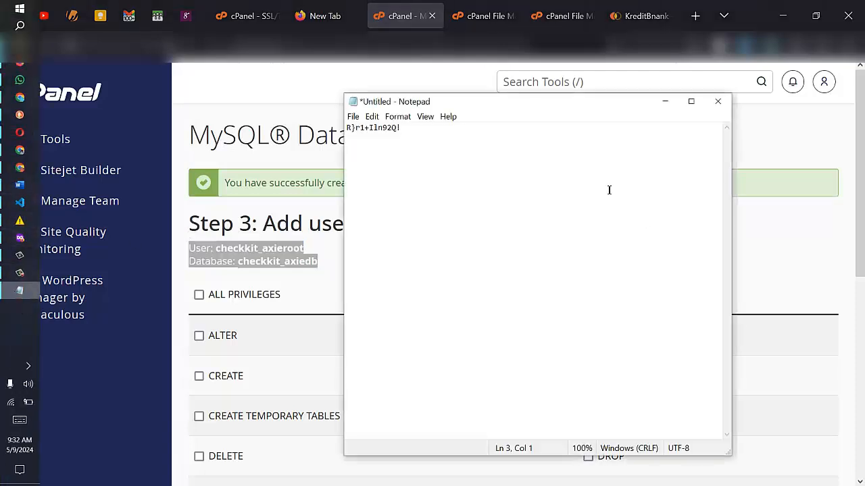
{"action": "key", "text": "ctrl+v"}
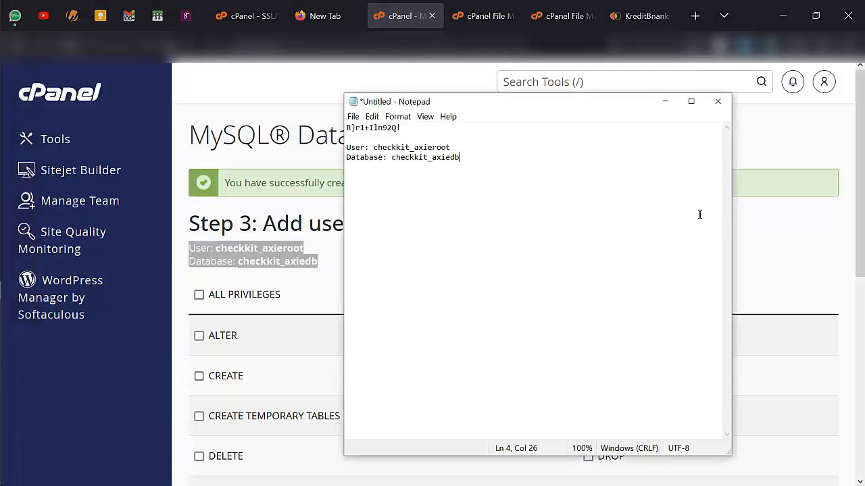
{"action": "left_click", "coordinate": [794, 267]}
{"action": "left_click", "coordinate": [543, 8]}
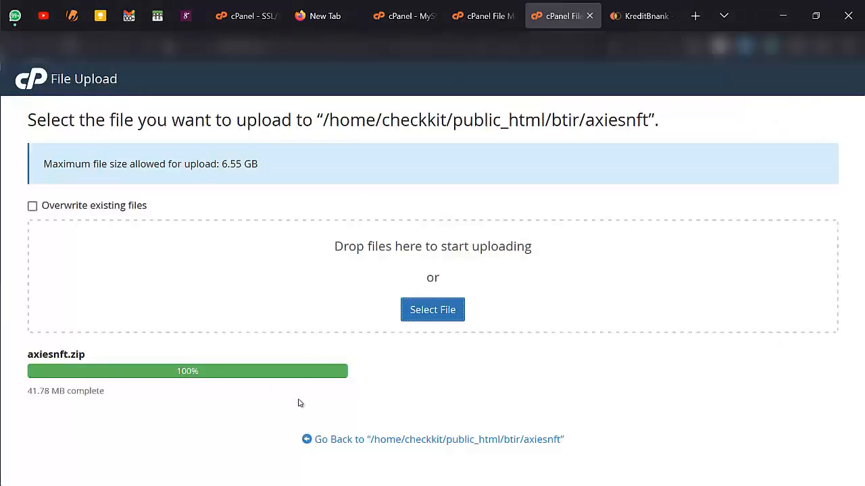
Extract axiesnft.zip into its axiesnft folder, then go back to the database wizard.
{"action": "left_click", "coordinate": [589, 15]}
{"action": "left_click", "coordinate": [487, 16]}
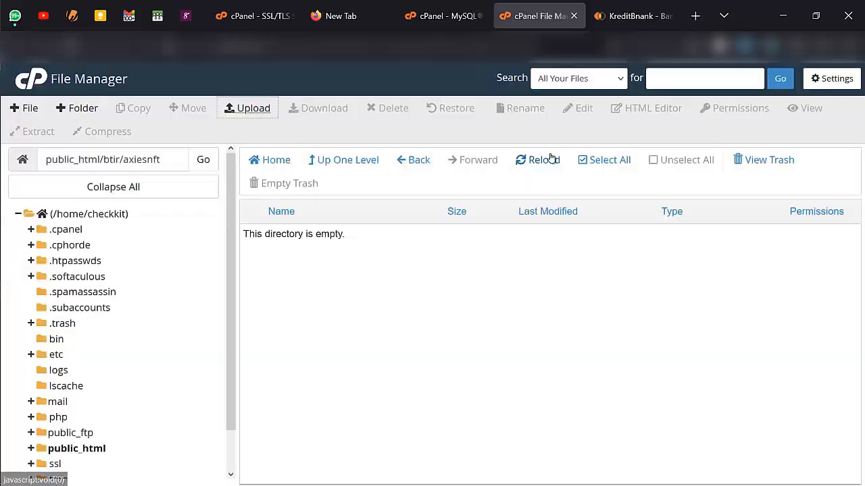
{"action": "left_click", "coordinate": [534, 160]}
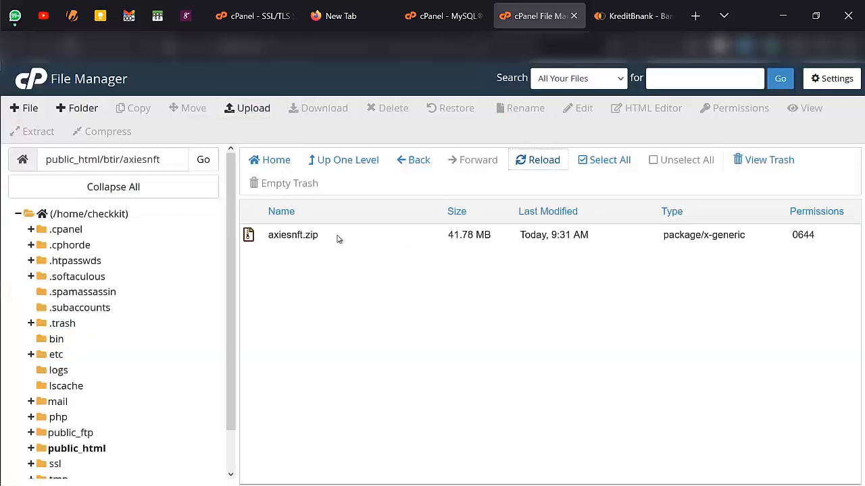
{"action": "right_click", "coordinate": [336, 239]}
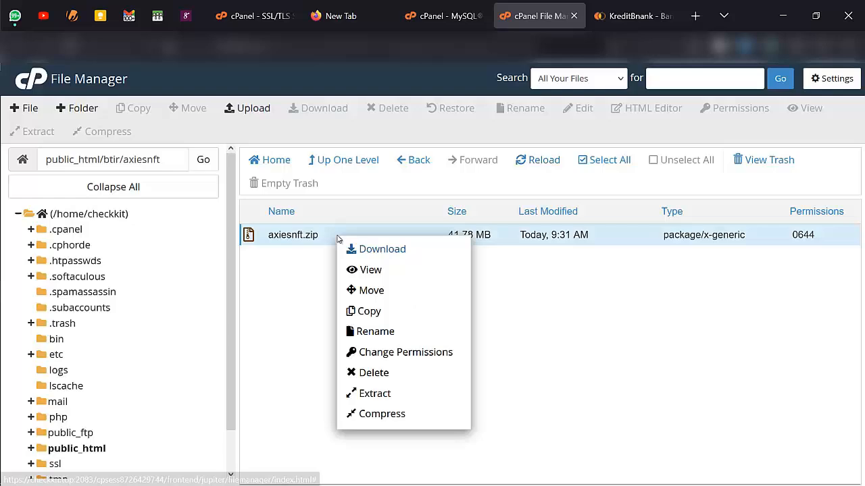
{"action": "left_click", "coordinate": [387, 395]}
{"action": "left_click", "coordinate": [542, 346]}
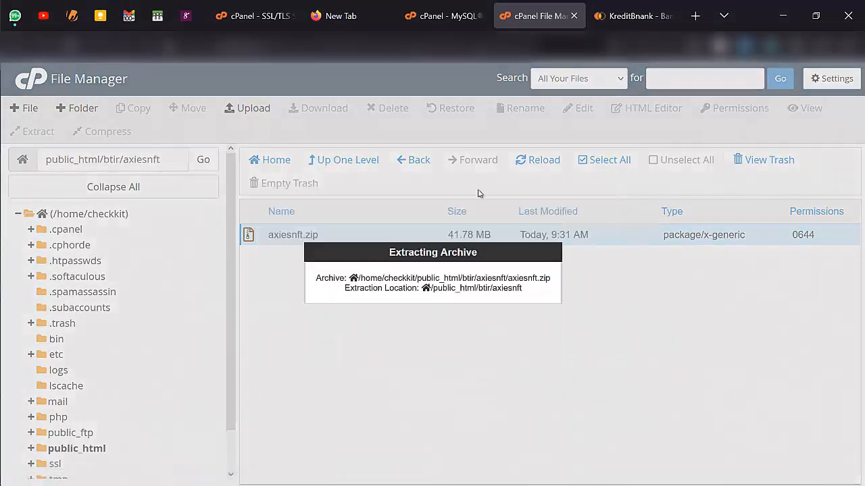
{"action": "left_click", "coordinate": [445, 16]}
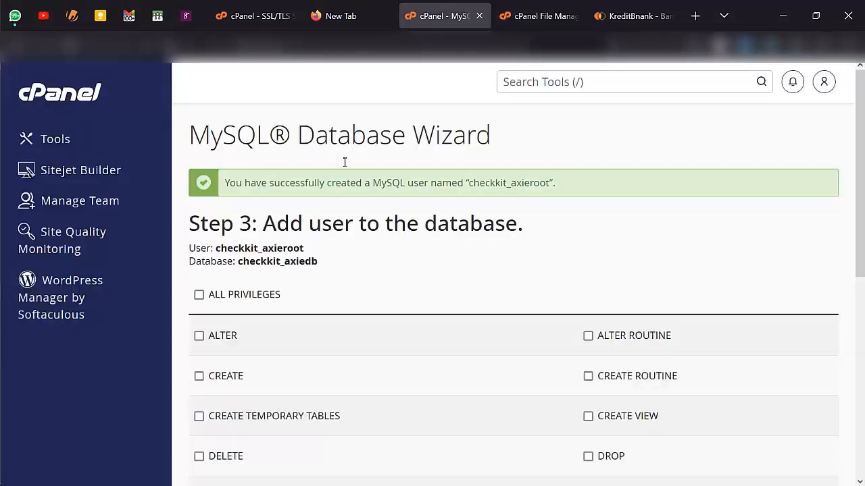
Grant checkkit_axieroot ALL PRIVILEGES on checkkit_axiedb and save the changes.
{"action": "left_click", "coordinate": [232, 297]}
{"action": "scroll", "coordinate": [232, 281], "scroll_direction": "down", "scroll_amount": 2}
{"action": "scroll", "coordinate": [231, 281], "scroll_direction": "down", "scroll_amount": 4}
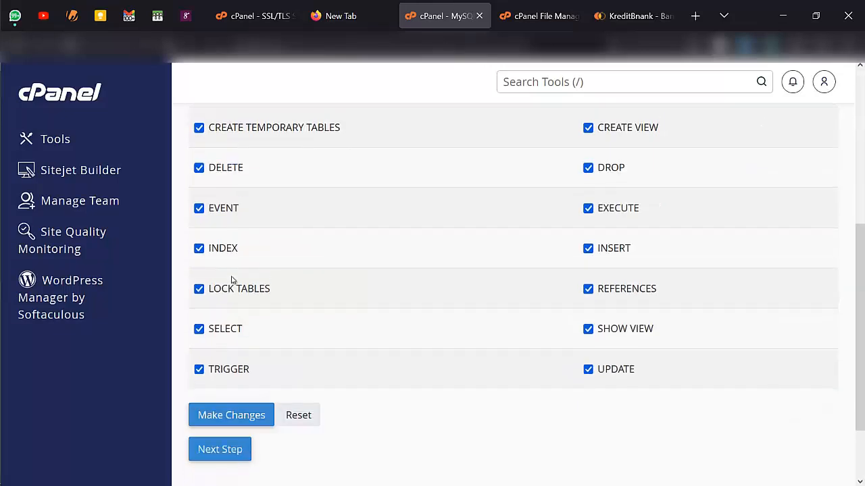
{"action": "left_click", "coordinate": [242, 365]}
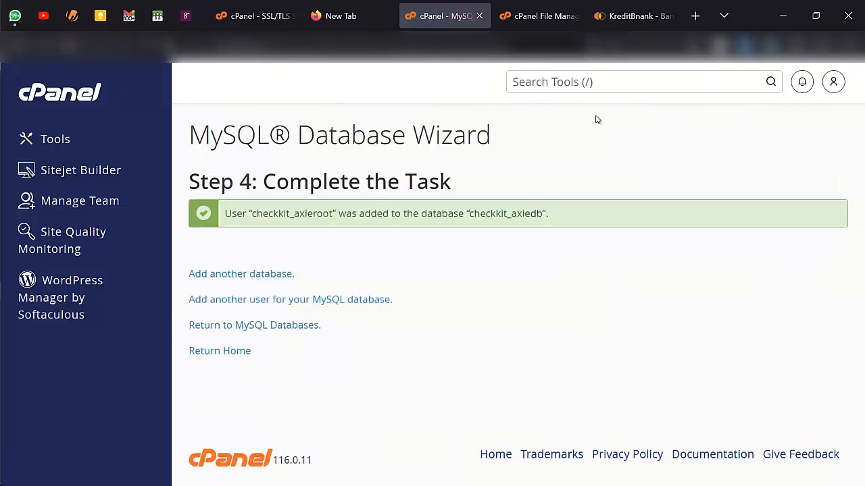
{"action": "left_click", "coordinate": [576, 83]}
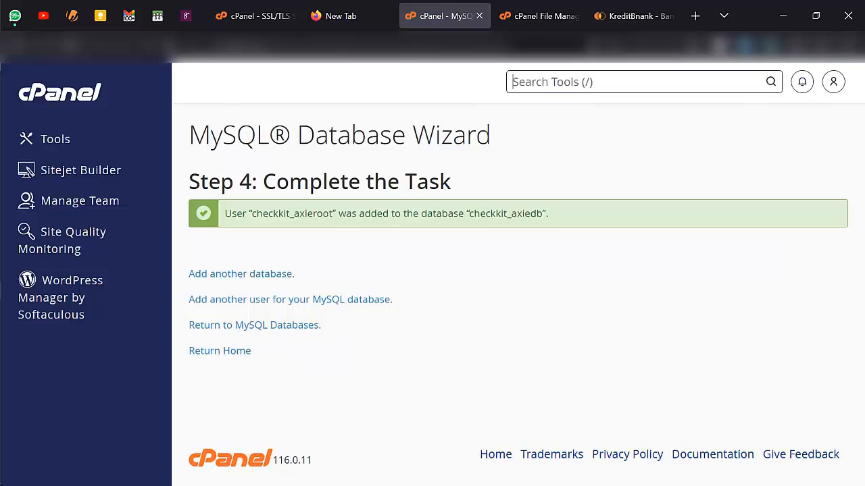
Search tools for 'php', open MultiPHP Manager and phpMyAdmin in new tabs, and view the domain list.
{"action": "type", "text": "php"}
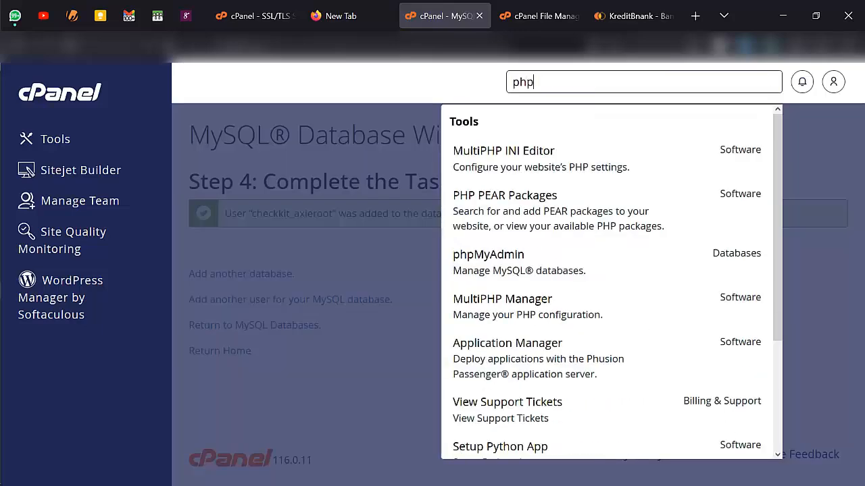
{"action": "left_click", "coordinate": [512, 299]}
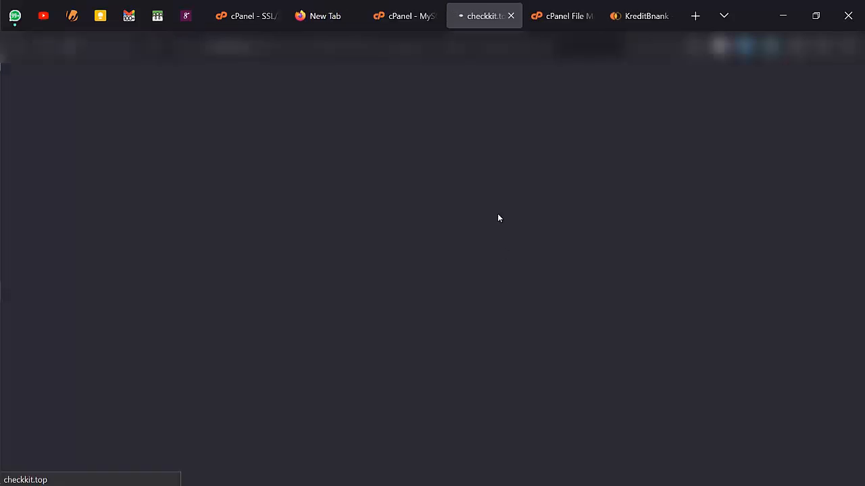
{"action": "left_click", "coordinate": [406, 6]}
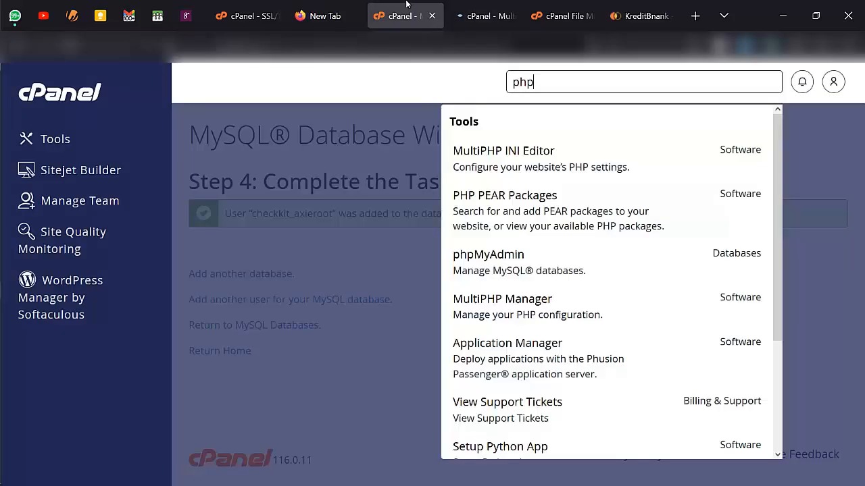
{"action": "left_click", "coordinate": [476, 258]}
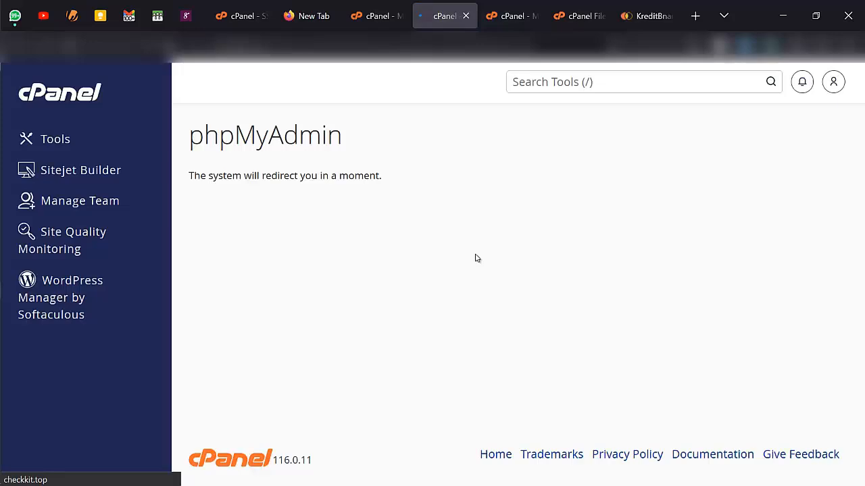
{"action": "left_click", "coordinate": [515, 16]}
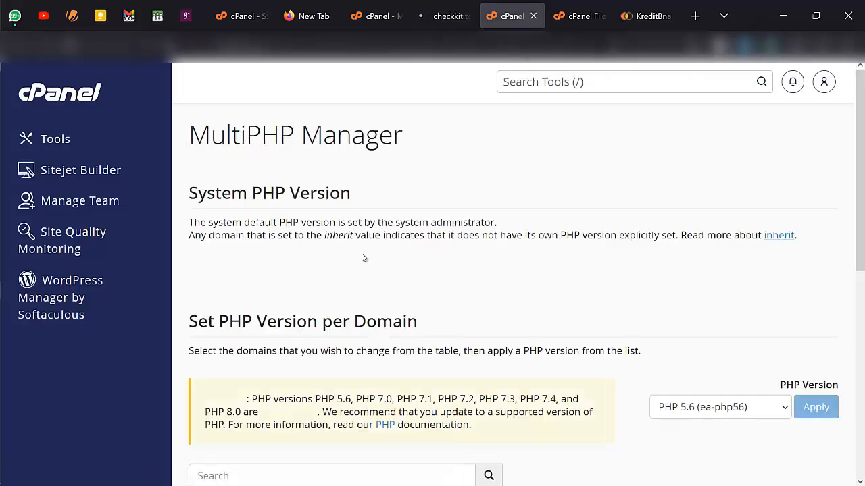
{"action": "scroll", "coordinate": [362, 255], "scroll_direction": "down", "scroll_amount": 3}
{"action": "scroll", "coordinate": [364, 254], "scroll_direction": "down", "scroll_amount": 2}
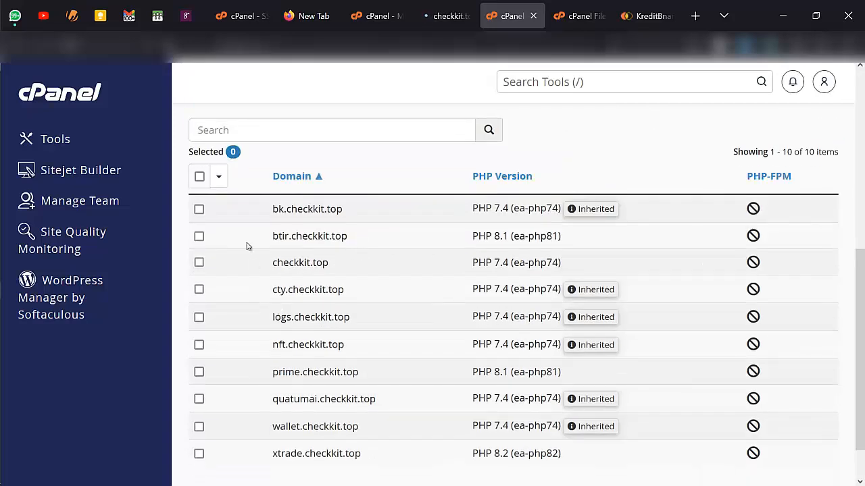
Switch btir.checkkit.top to PHP 7.4 (ea-php74) and apply the change.
{"action": "left_click", "coordinate": [198, 236]}
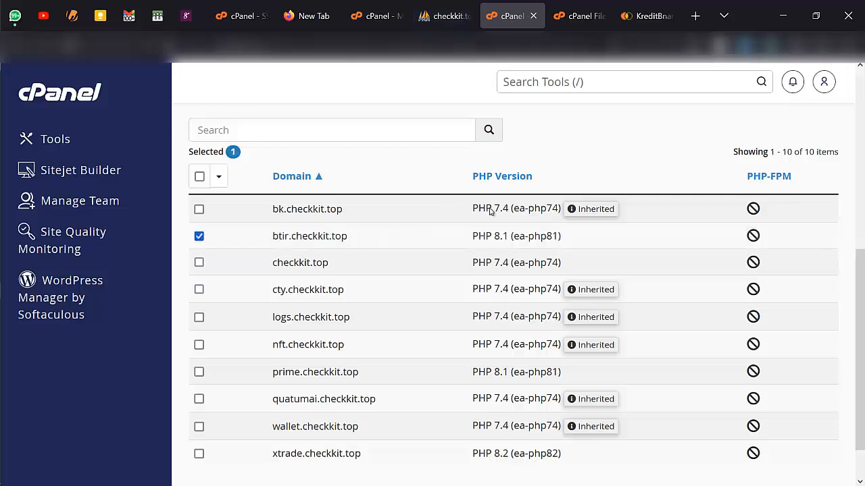
{"action": "scroll", "coordinate": [566, 230], "scroll_direction": "up", "scroll_amount": 2}
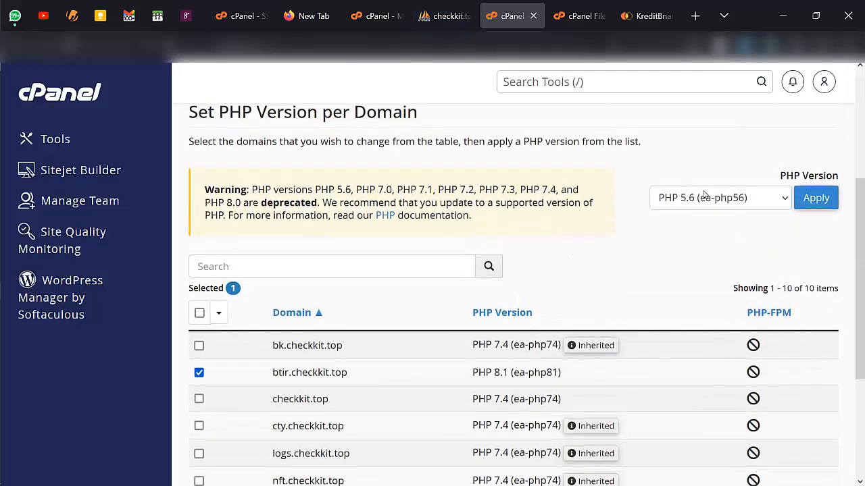
{"action": "left_click", "coordinate": [782, 198]}
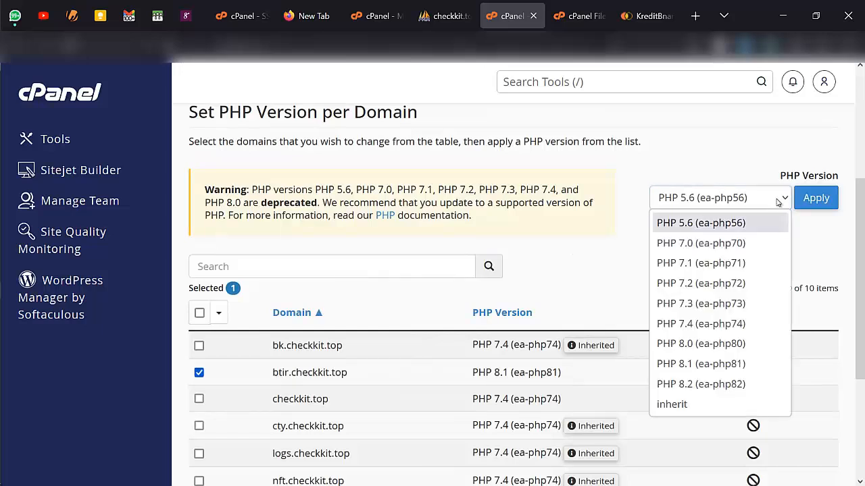
{"action": "left_click", "coordinate": [689, 323]}
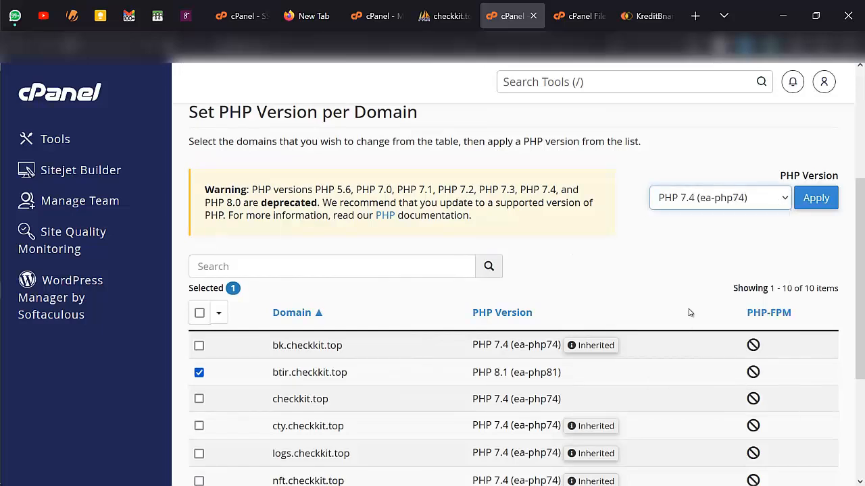
{"action": "left_click", "coordinate": [819, 197]}
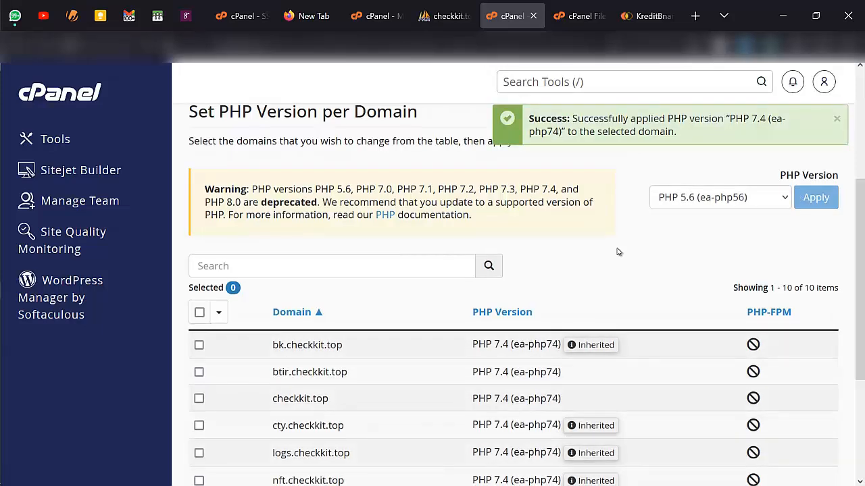
{"action": "scroll", "coordinate": [617, 251], "scroll_direction": "down", "scroll_amount": 3}
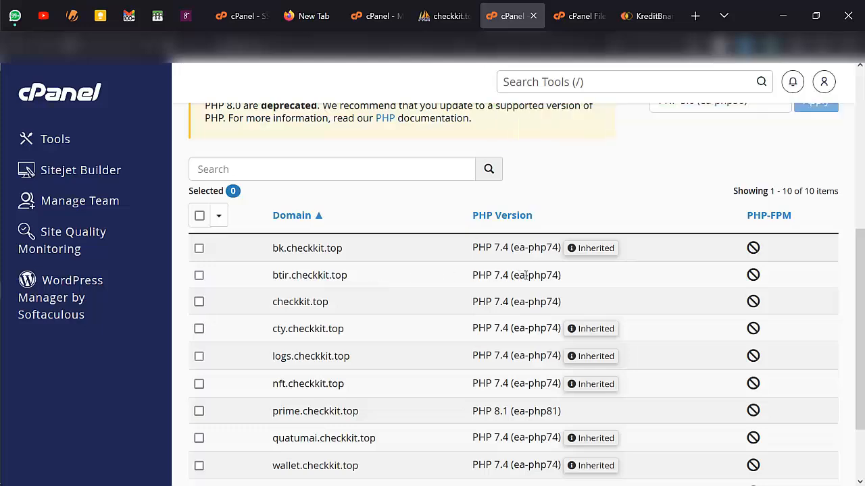
{"action": "scroll", "coordinate": [525, 275], "scroll_direction": "up", "scroll_amount": 3}
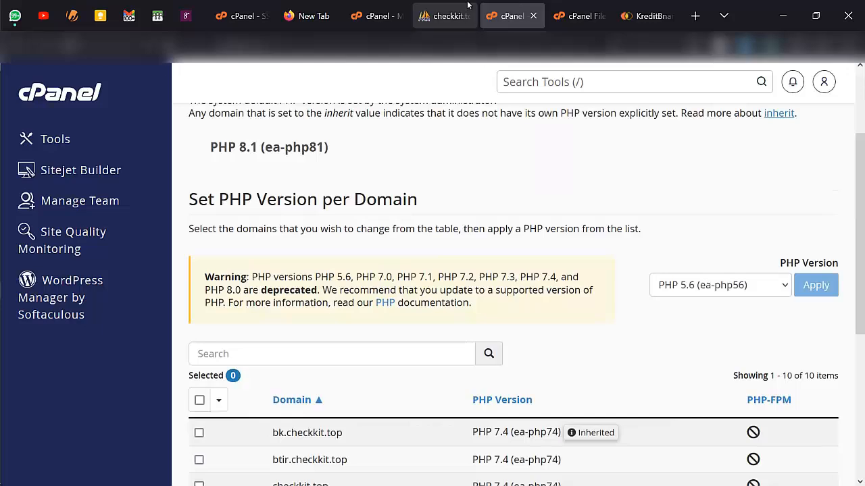
In phpMyAdmin, select checkkit_axiedb from the left database tree.
{"action": "left_click", "coordinate": [442, 15]}
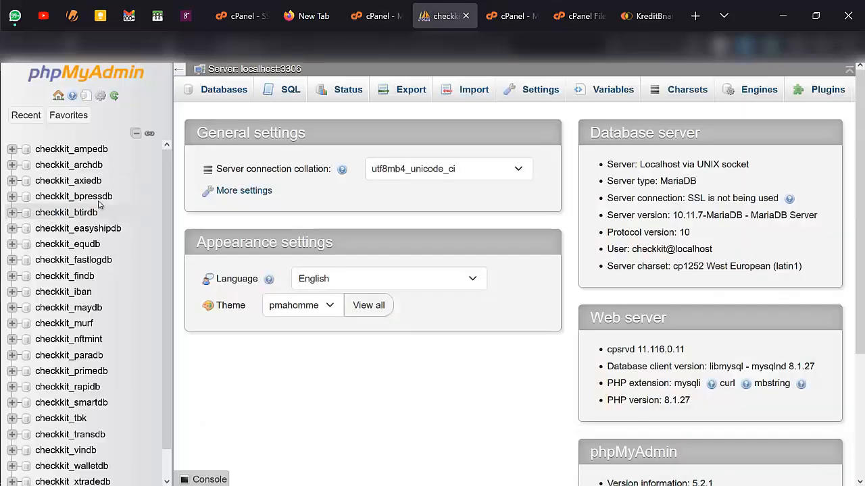
{"action": "scroll", "coordinate": [67, 341], "scroll_direction": "down", "scroll_amount": 2}
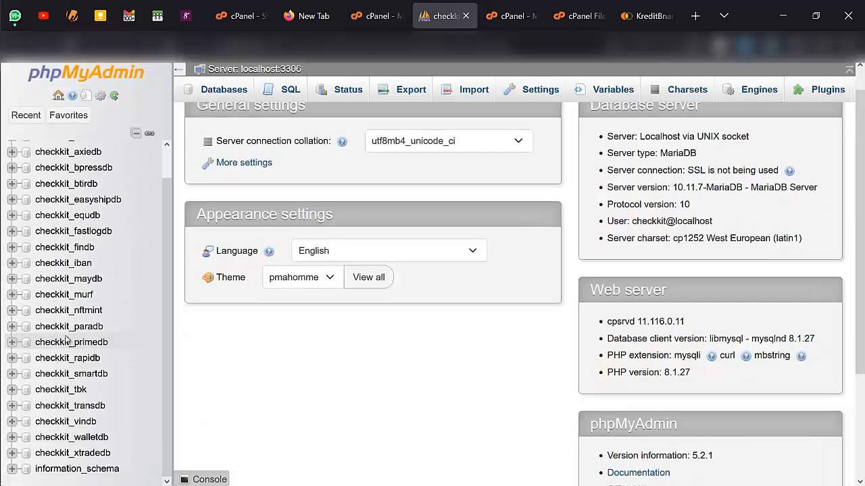
{"action": "scroll", "coordinate": [66, 340], "scroll_direction": "up", "scroll_amount": 1}
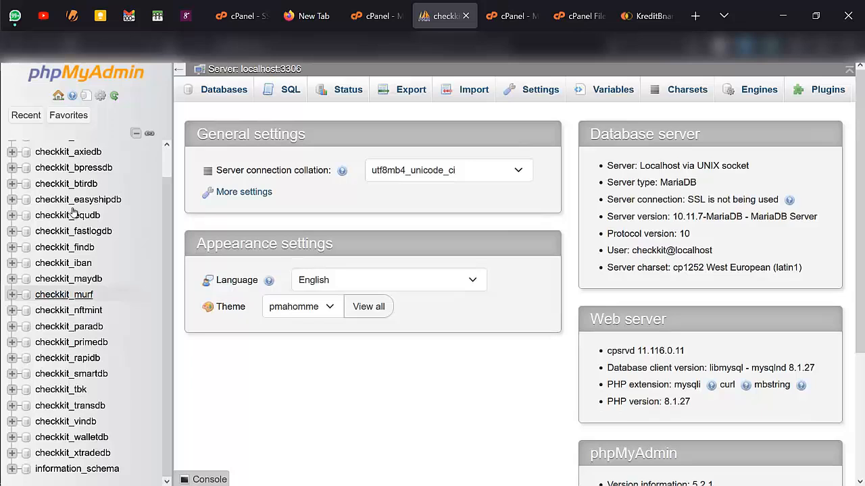
{"action": "left_click", "coordinate": [86, 156]}
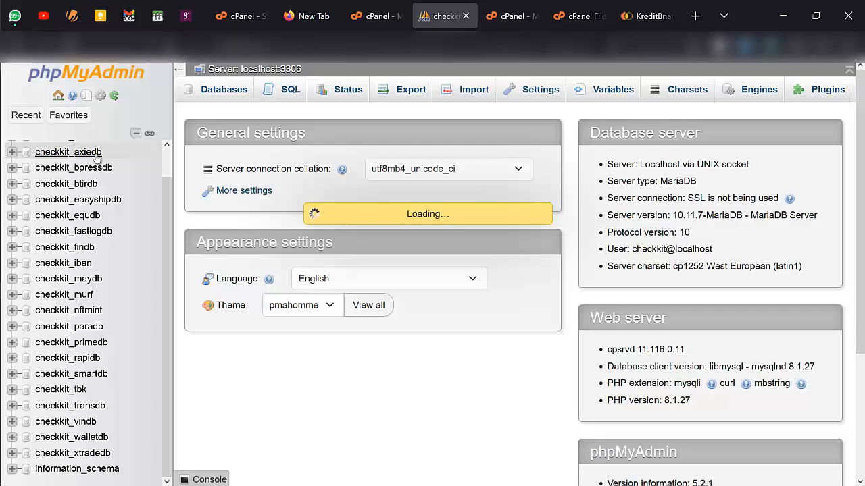
Permanently delete axiesnft.zip, skipping the trash.
{"action": "left_click", "coordinate": [593, 5]}
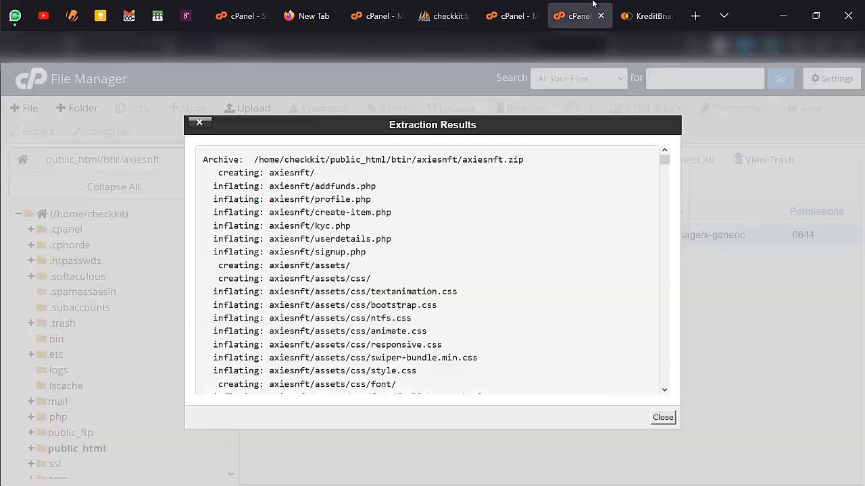
{"action": "left_click", "coordinate": [662, 419]}
{"action": "left_click", "coordinate": [549, 164]}
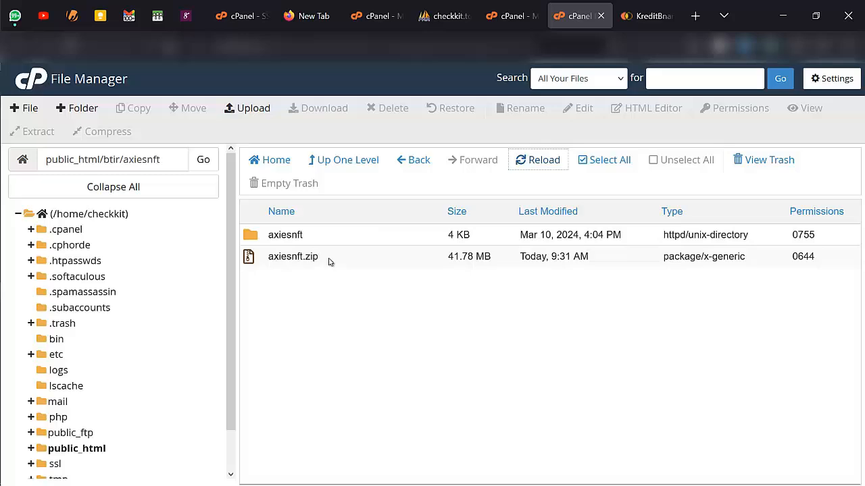
{"action": "left_click", "coordinate": [329, 257]}
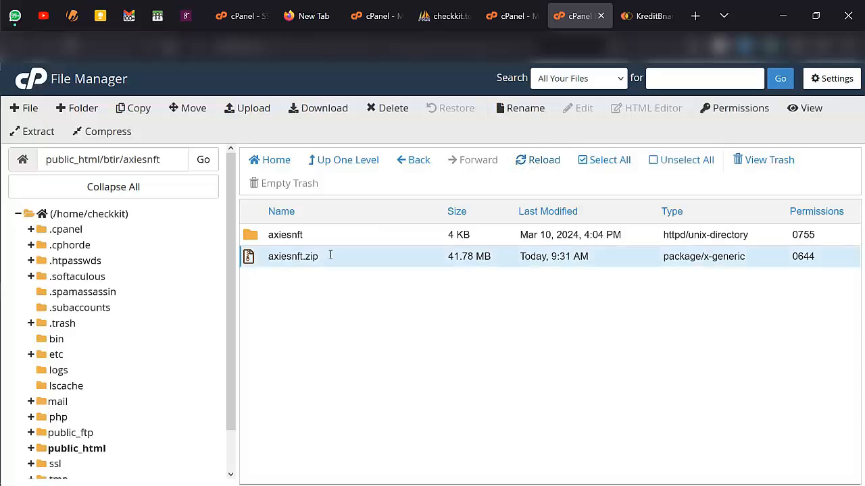
{"action": "key", "text": "Delete"}
{"action": "left_click", "coordinate": [351, 281]}
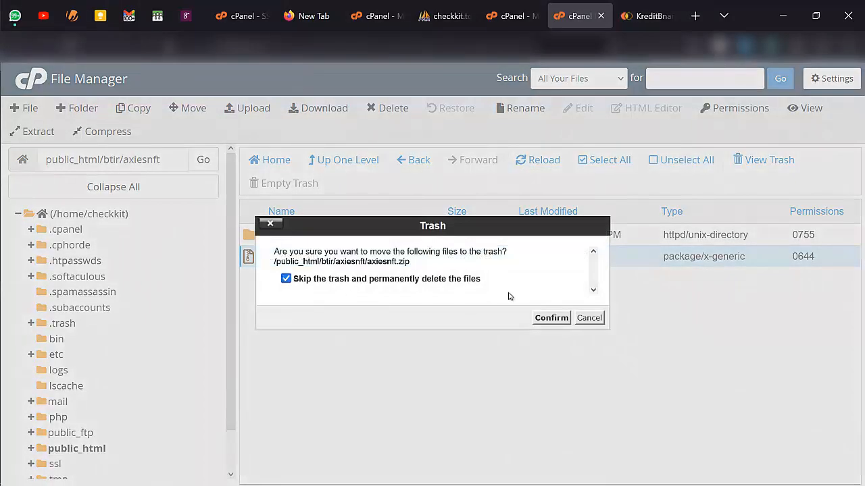
{"action": "left_click", "coordinate": [551, 317]}
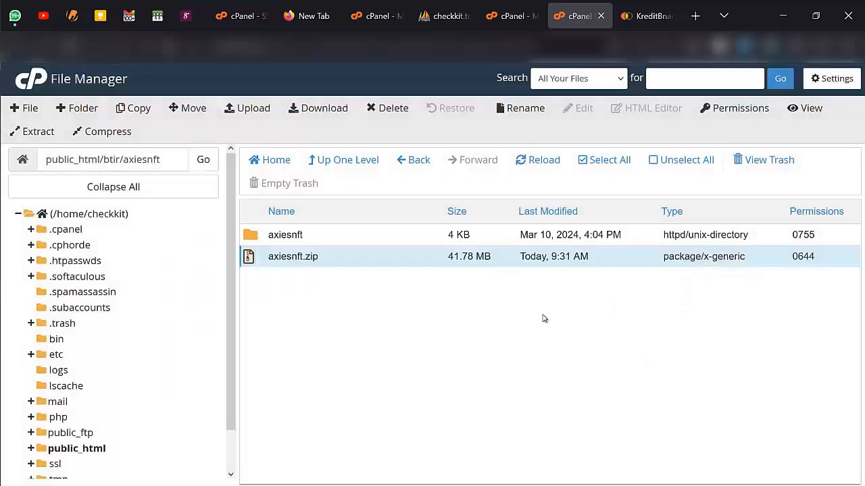
Move all files from the nested axiesnft folder up into /public_html/btir/axiesnft/.
{"action": "double_click", "coordinate": [329, 236]}
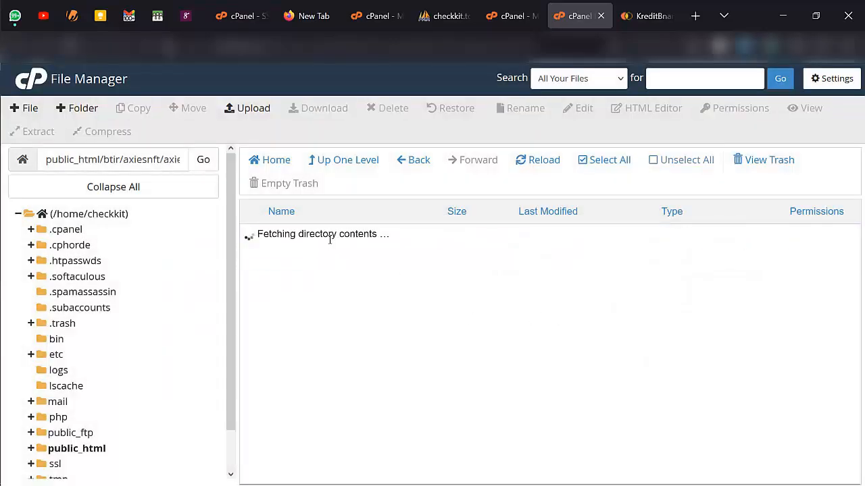
{"action": "scroll", "coordinate": [361, 336], "scroll_direction": "down", "scroll_amount": 5}
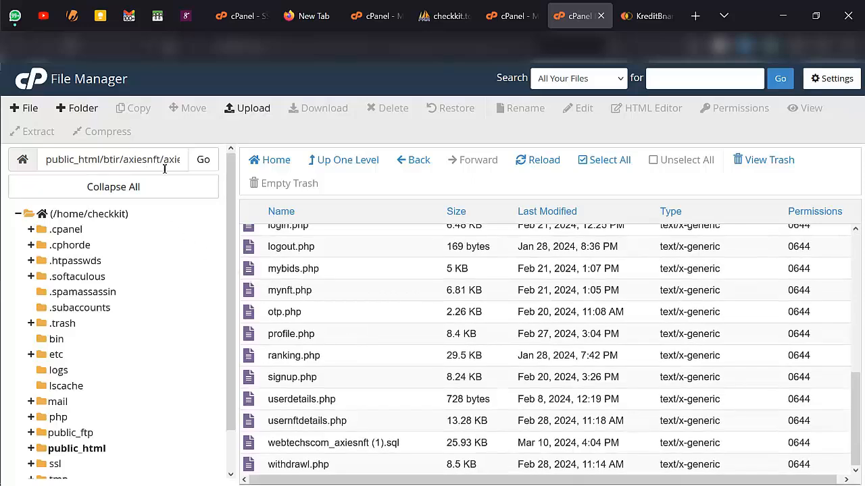
{"action": "left_click", "coordinate": [612, 160]}
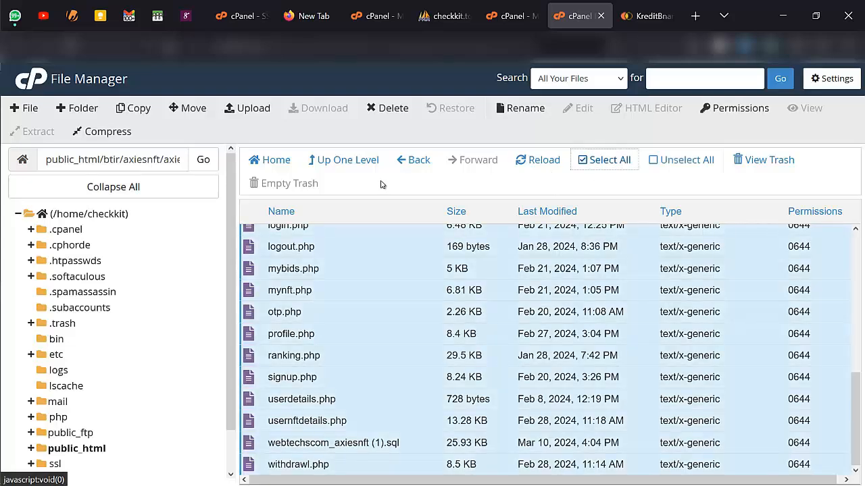
{"action": "left_click", "coordinate": [193, 108]}
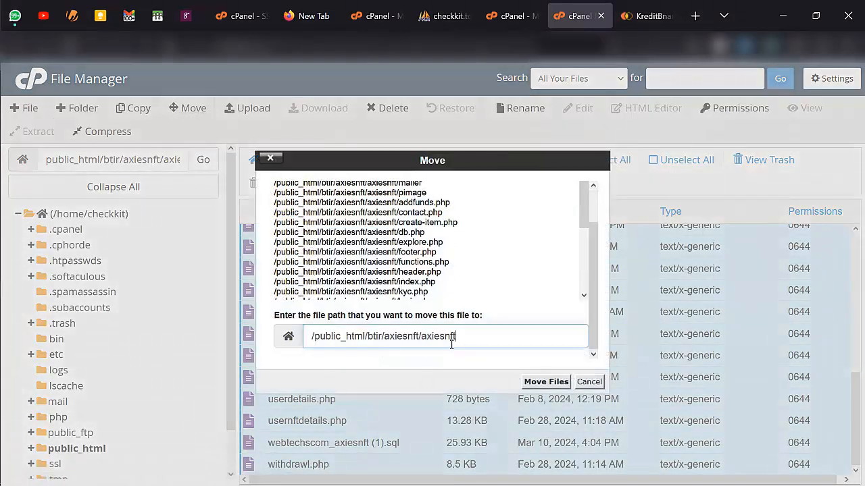
{"action": "key", "text": "BackSpace"}
{"action": "key", "text": "BackSpace"}
{"action": "key", "text": "BackSpace"}
{"action": "key", "text": "BackSpace"}
{"action": "key", "text": "BackSpace"}
{"action": "key", "text": "BackSpace"}
{"action": "key", "text": "BackSpace"}
{"action": "key", "text": "BackSpace"}
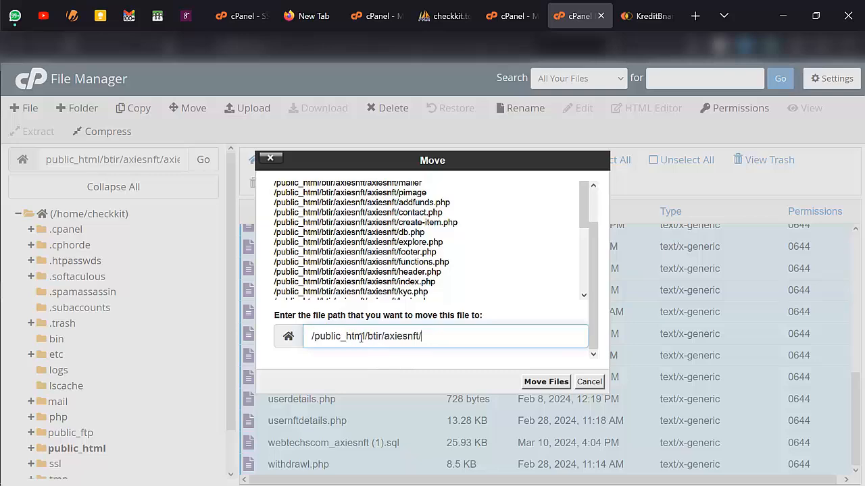
{"action": "left_click", "coordinate": [551, 382]}
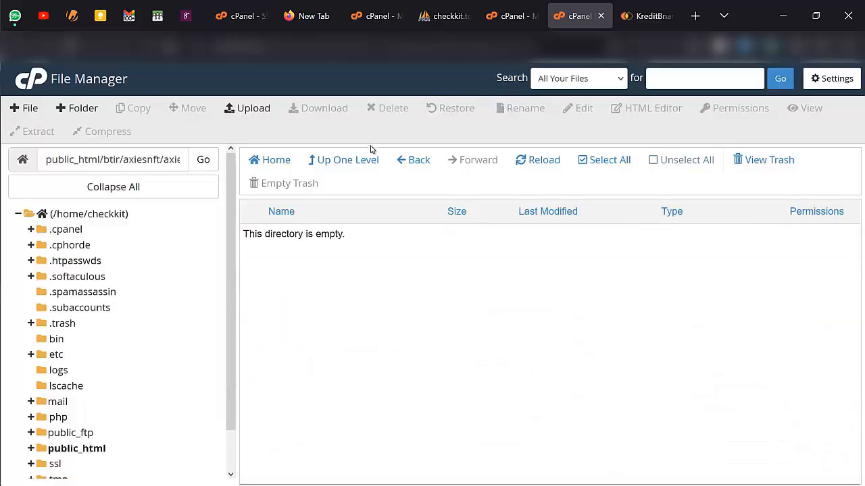
Download webtechscom_axiesnft (1).sql from the parent axiesnft folder, then return to phpMyAdmin's Import page.
{"action": "left_click", "coordinate": [370, 154]}
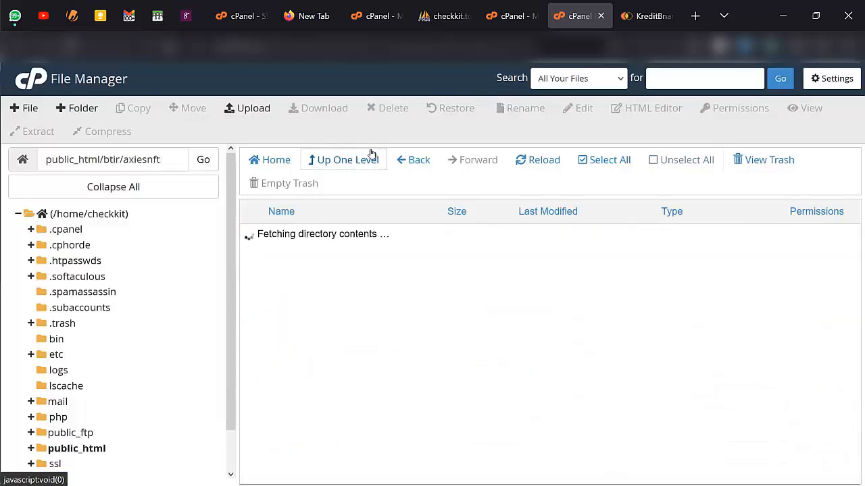
{"action": "scroll", "coordinate": [324, 401], "scroll_direction": "down", "scroll_amount": 2}
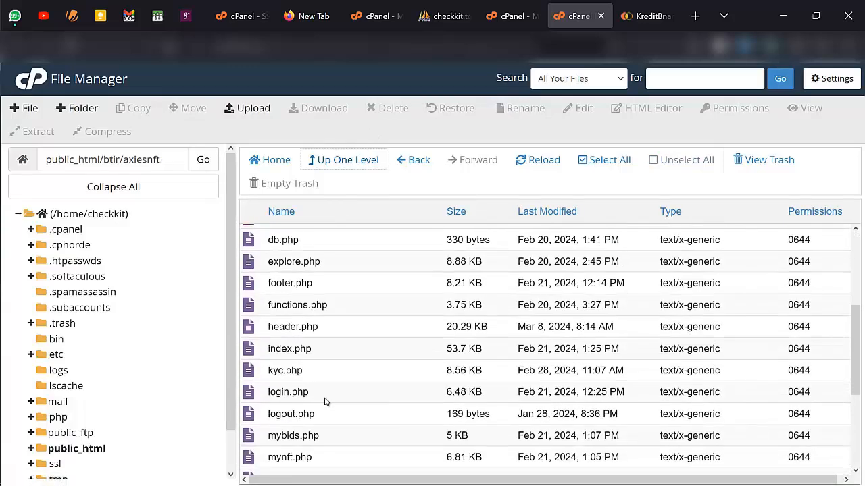
{"action": "scroll", "coordinate": [324, 401], "scroll_direction": "up", "scroll_amount": 3}
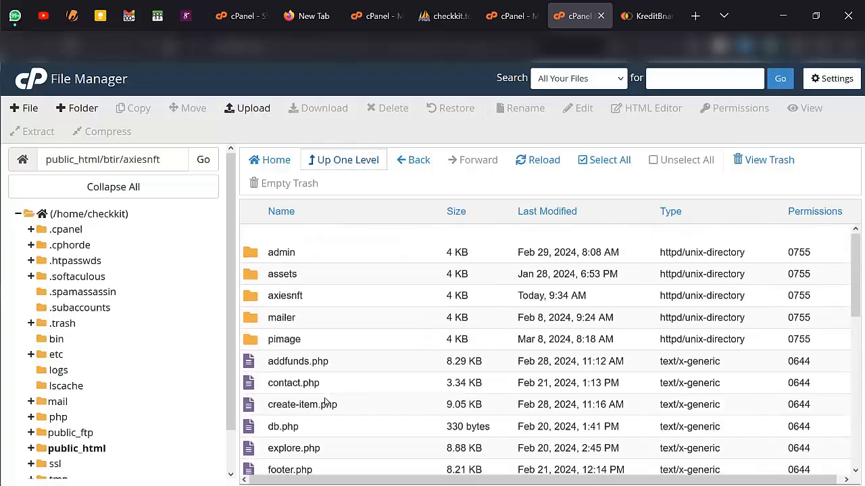
{"action": "scroll", "coordinate": [324, 403], "scroll_direction": "down", "scroll_amount": 5}
{"action": "scroll", "coordinate": [324, 402], "scroll_direction": "up", "scroll_amount": 5}
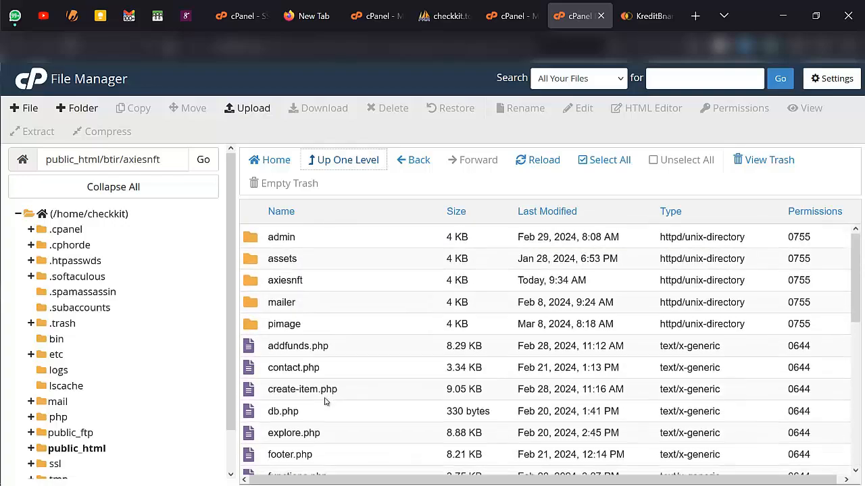
{"action": "scroll", "coordinate": [324, 401], "scroll_direction": "down", "scroll_amount": 5}
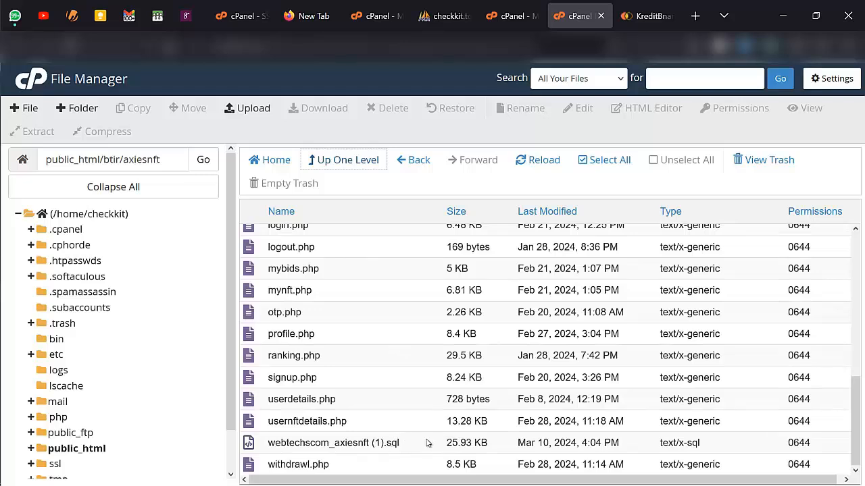
{"action": "right_click", "coordinate": [429, 443]}
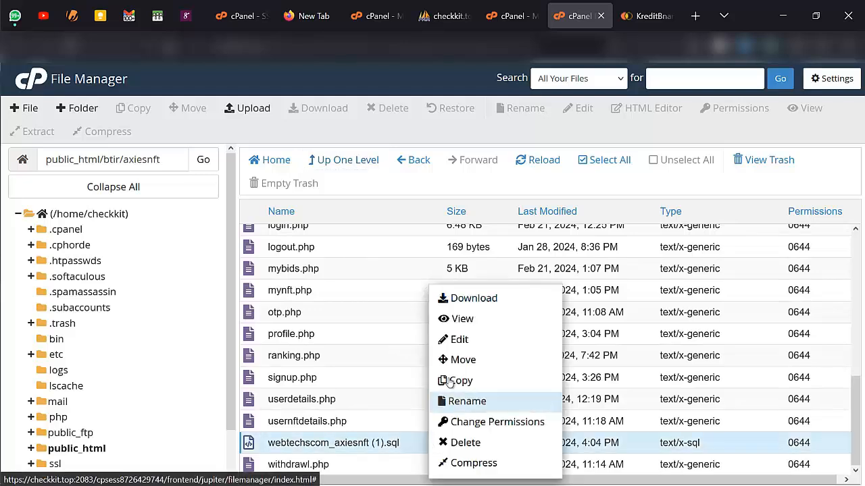
{"action": "left_click", "coordinate": [473, 299]}
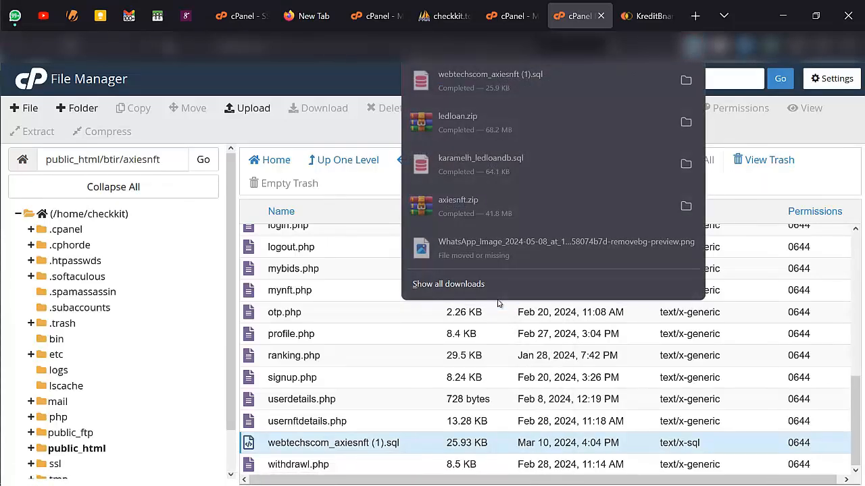
{"action": "left_click", "coordinate": [443, 16]}
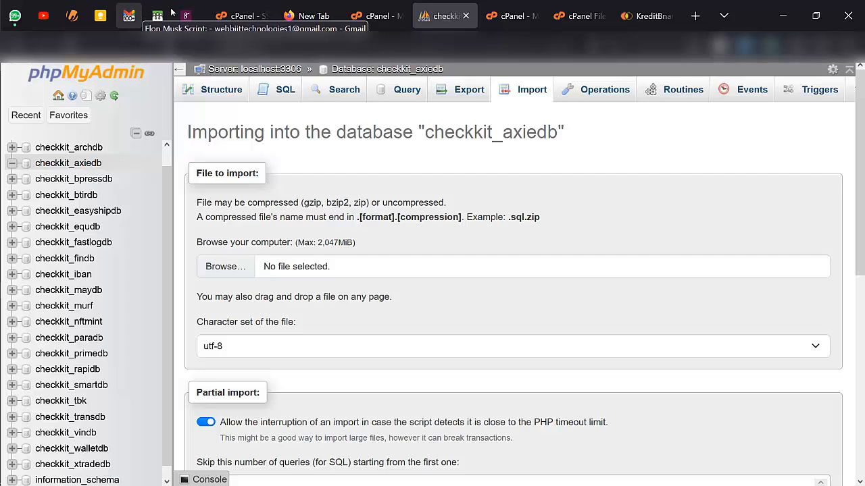
Check the import result, then reload checkkit_axiedb to confirm admin, bids and user tables exist.
{"action": "scroll", "coordinate": [313, 202], "scroll_direction": "down", "scroll_amount": 3}
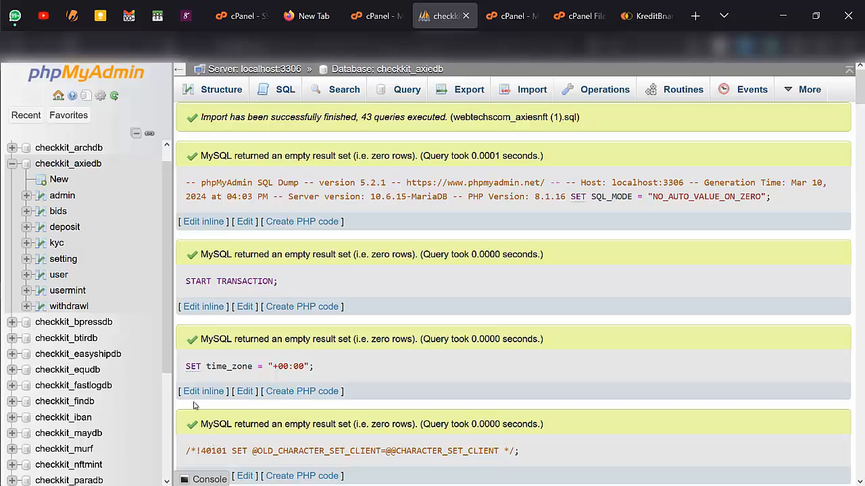
{"action": "scroll", "coordinate": [348, 252], "scroll_direction": "down", "scroll_amount": 1}
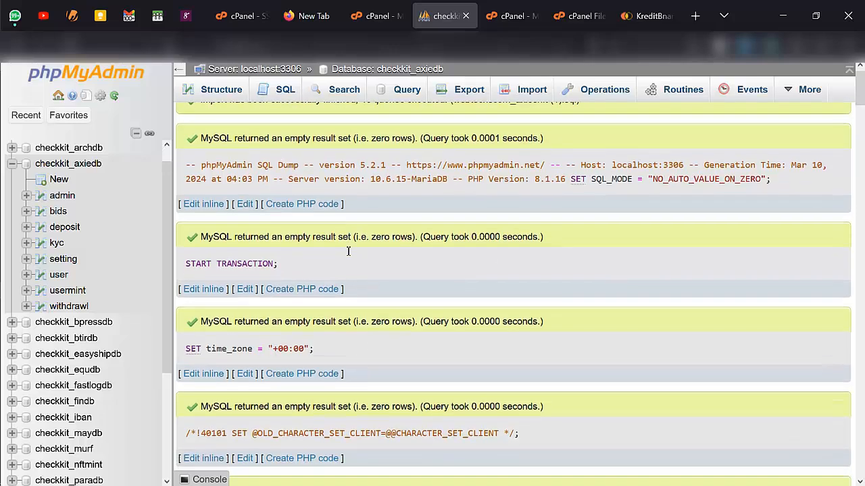
{"action": "left_click", "coordinate": [59, 167]}
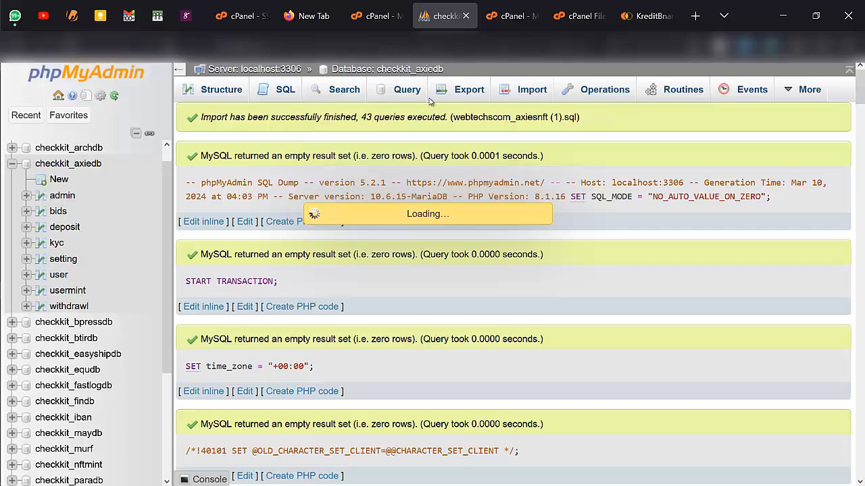
Close the MultiPHP Manager tab and review the public_html/btir/axiesnft files, including db.php.
{"action": "left_click", "coordinate": [515, 5]}
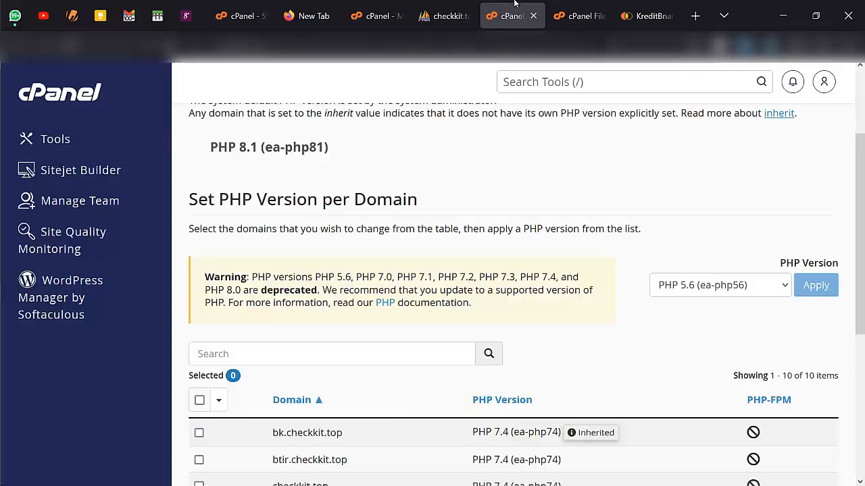
{"action": "left_click", "coordinate": [533, 16]}
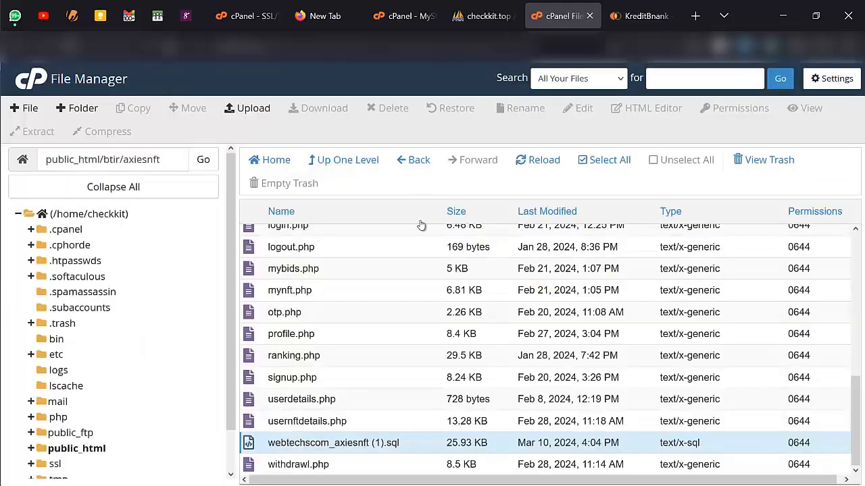
{"action": "scroll", "coordinate": [356, 268], "scroll_direction": "up", "scroll_amount": 3}
{"action": "scroll", "coordinate": [353, 268], "scroll_direction": "up", "scroll_amount": 3}
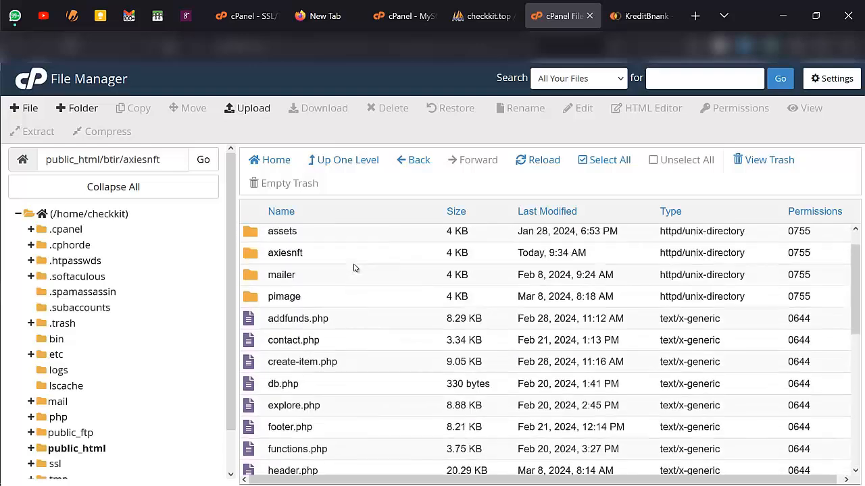
{"action": "scroll", "coordinate": [321, 324], "scroll_direction": "down", "scroll_amount": 1}
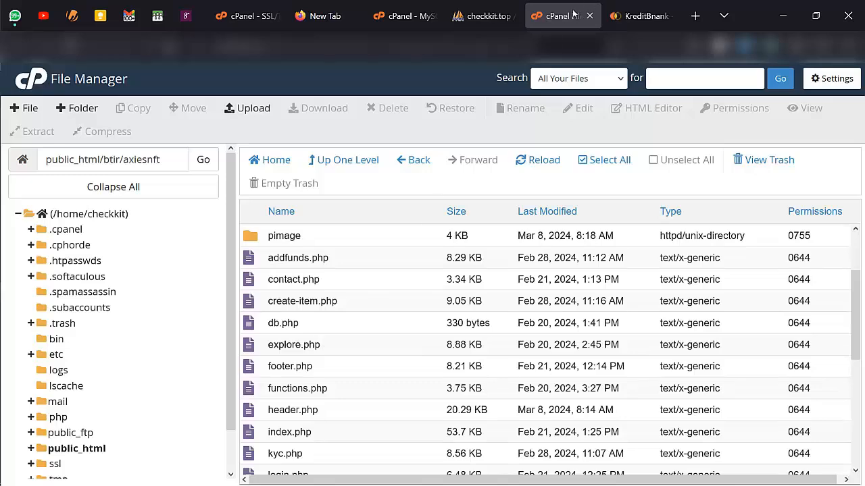
Open db.php from public_html/btir/axiesnft in the File Manager code editor.
{"action": "double_click", "coordinate": [172, 159]}
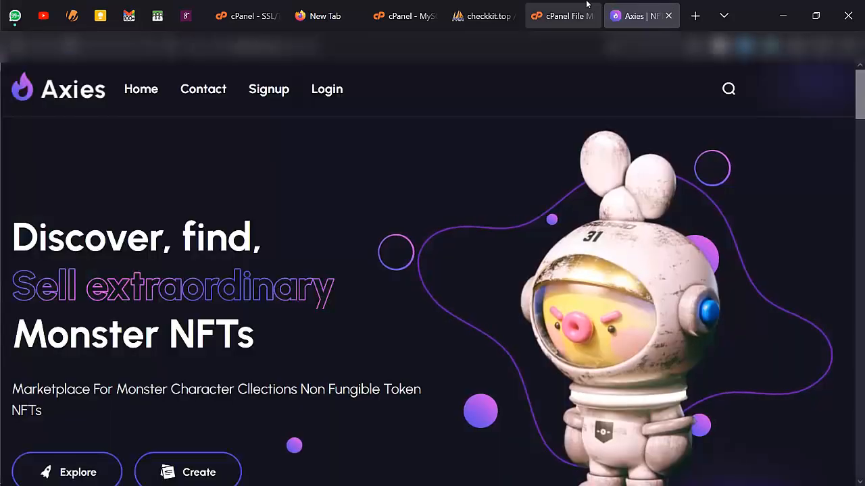
{"action": "left_click", "coordinate": [586, 6]}
{"action": "scroll", "coordinate": [321, 379], "scroll_direction": "down", "scroll_amount": 1}
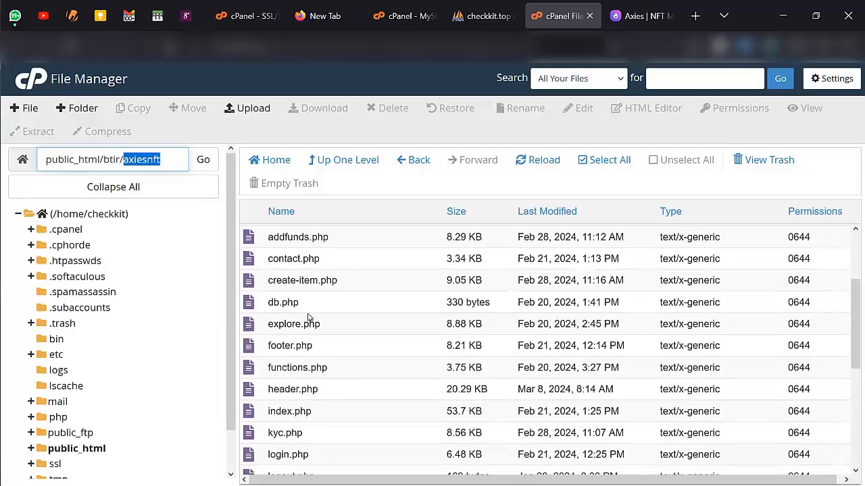
{"action": "right_click", "coordinate": [307, 304]}
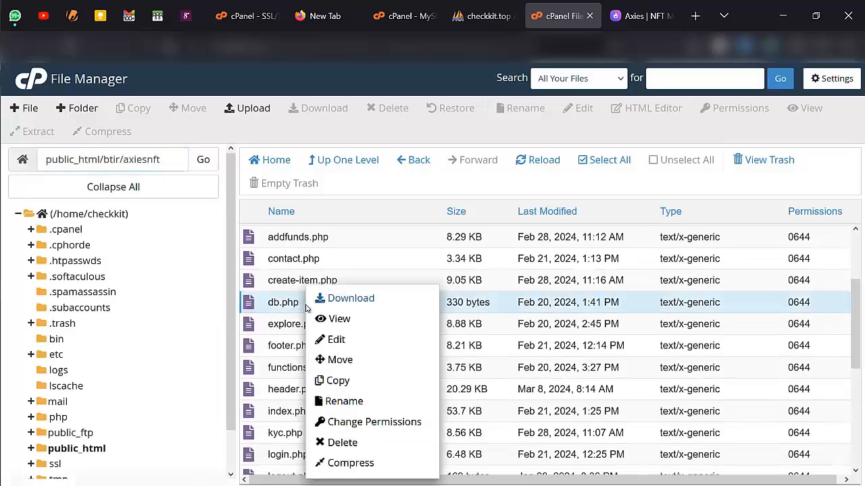
{"action": "left_click", "coordinate": [343, 340]}
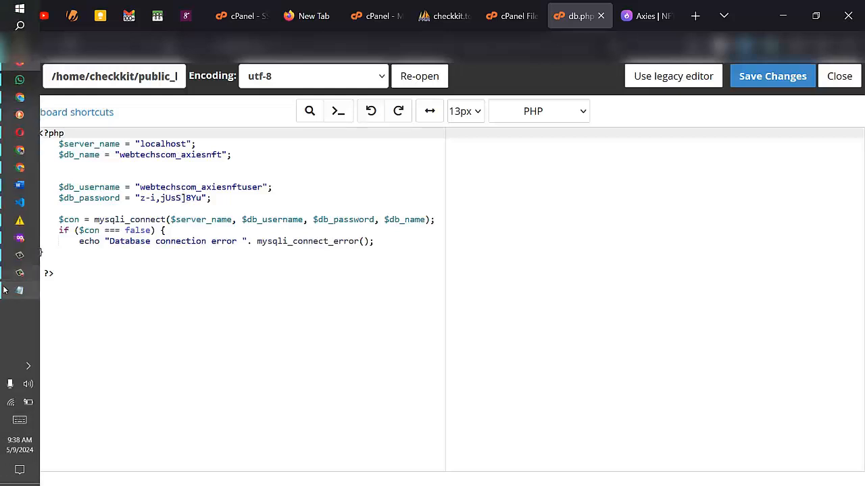
Replace the database name on line 3 with checkkit_axiedb copied from the notes.
{"action": "left_click", "coordinate": [16, 291]}
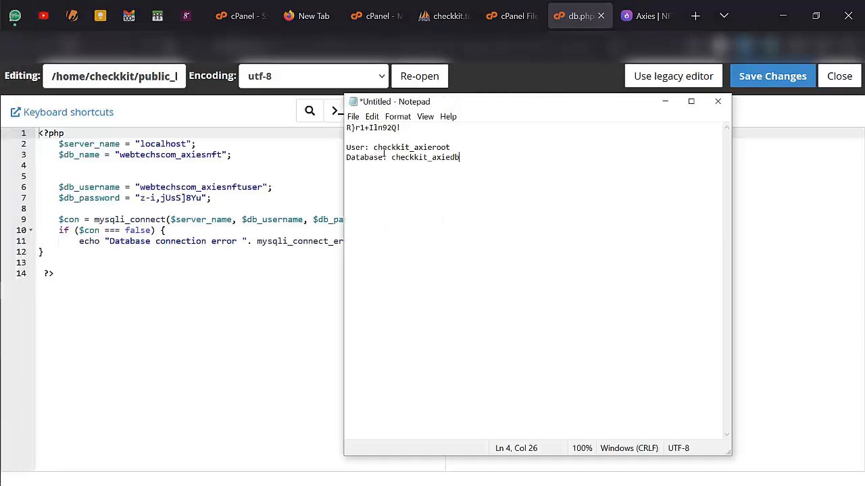
{"action": "left_click", "coordinate": [393, 160]}
{"action": "left_click_drag", "start_coordinate": [444, 159], "coordinate": [460, 159]}
{"action": "key", "text": "ctrl+c"}
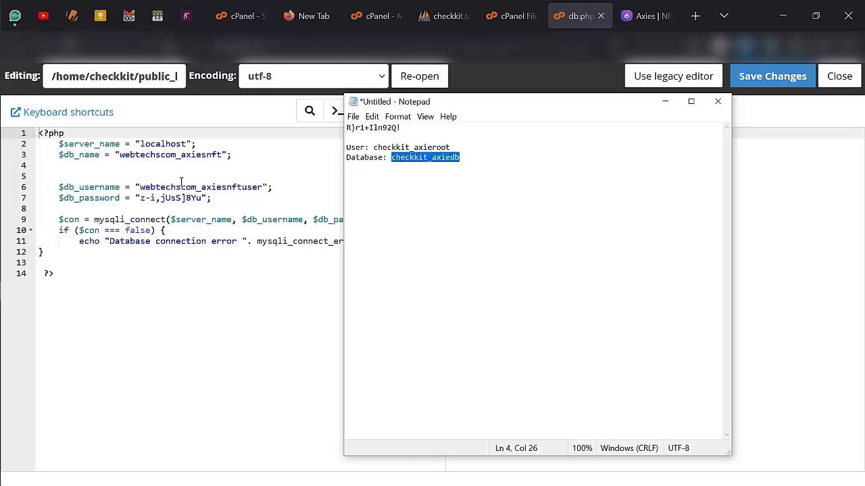
{"action": "left_click", "coordinate": [152, 159]}
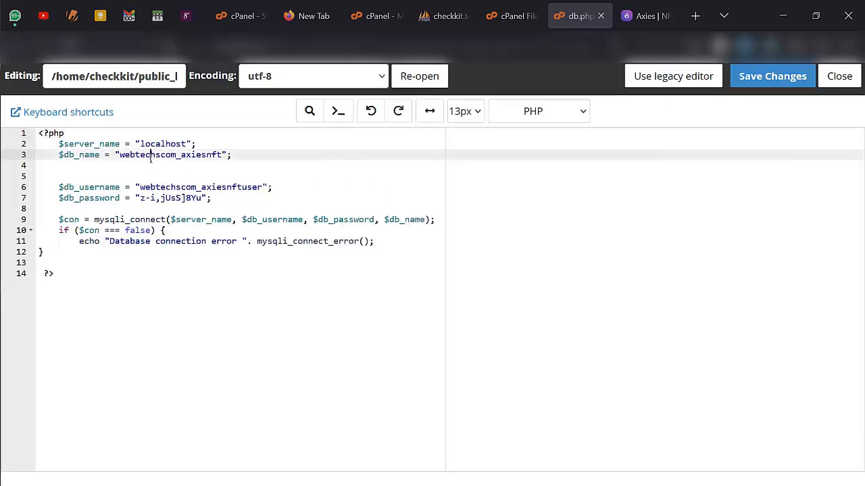
{"action": "double_click", "coordinate": [153, 157]}
{"action": "key", "text": "ctrl+v"}
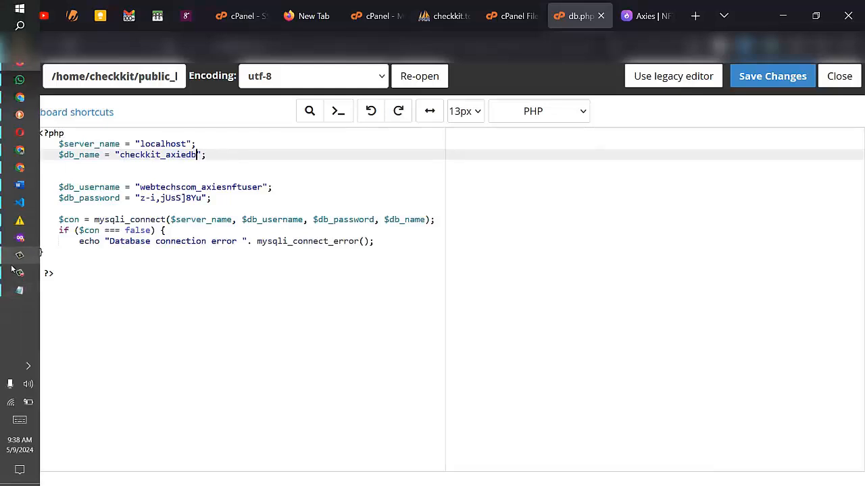
Replace the database username on line 6 with checkkit_axieroot from the notes.
{"action": "left_click", "coordinate": [19, 289]}
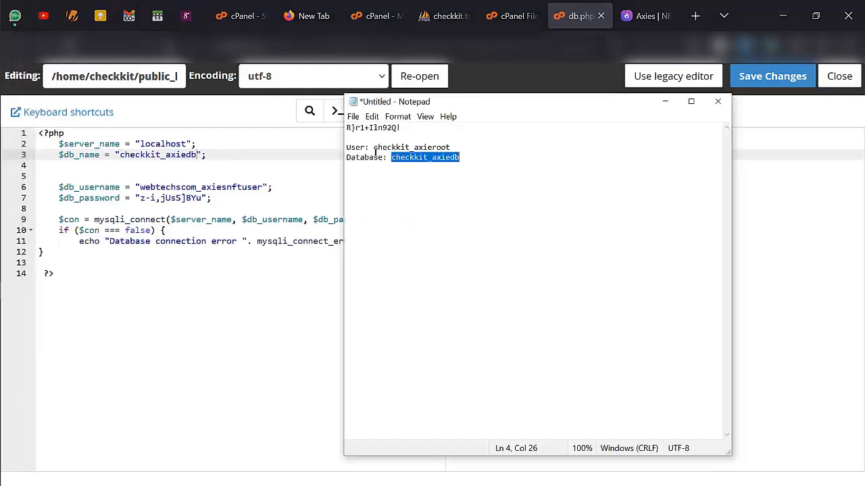
{"action": "left_click_drag", "start_coordinate": [374, 148], "coordinate": [451, 147]}
{"action": "key", "text": "ctrl+c"}
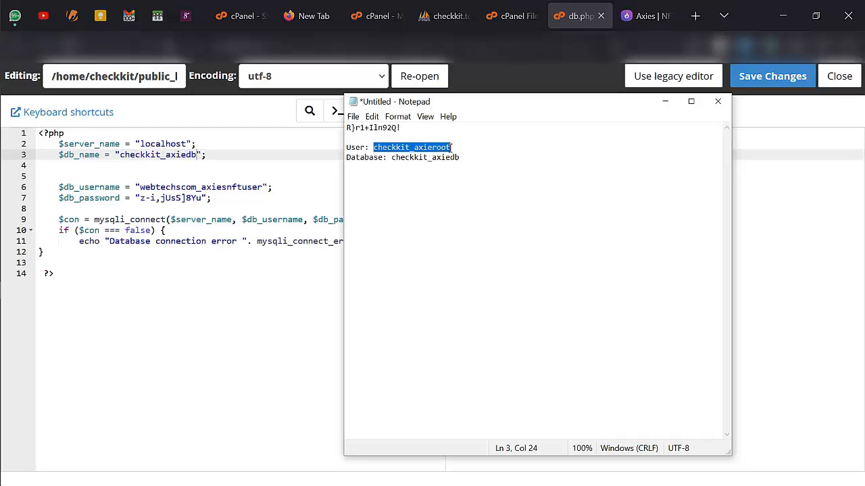
{"action": "left_click", "coordinate": [192, 184]}
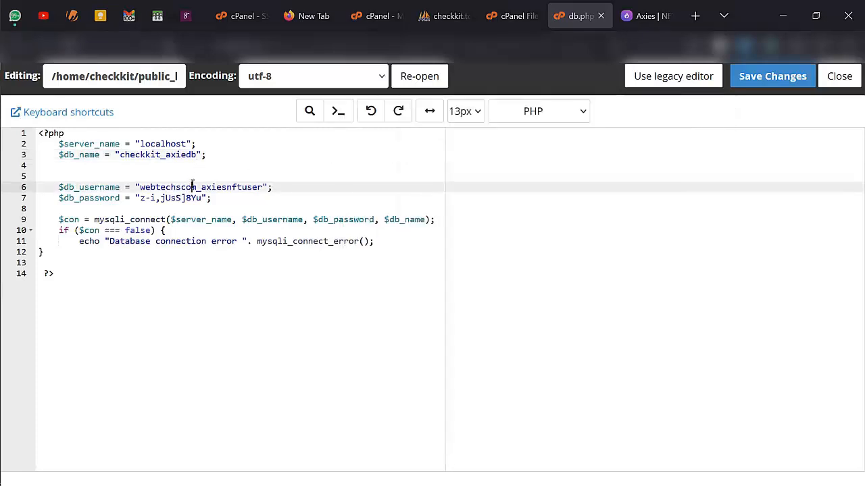
{"action": "double_click", "coordinate": [192, 187]}
{"action": "key", "text": "ctrl+v"}
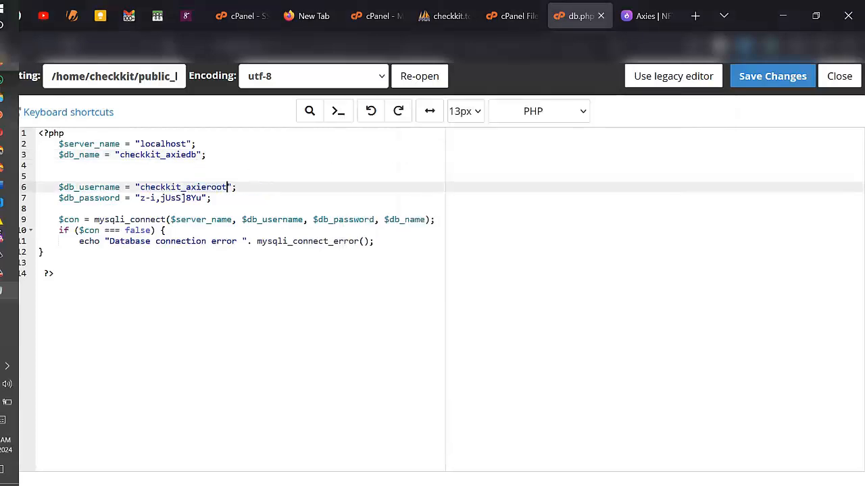
Paste the new database password from the notes over line 7's old password and save db.php.
{"action": "left_click", "coordinate": [20, 290]}
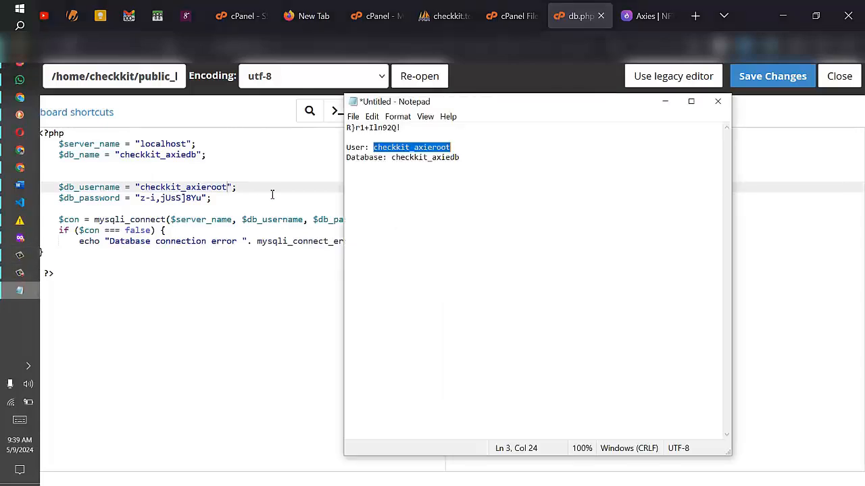
{"action": "left_click_drag", "start_coordinate": [347, 128], "coordinate": [329, 133]}
{"action": "key", "text": "ctrl+c"}
{"action": "left_click", "coordinate": [383, 127]}
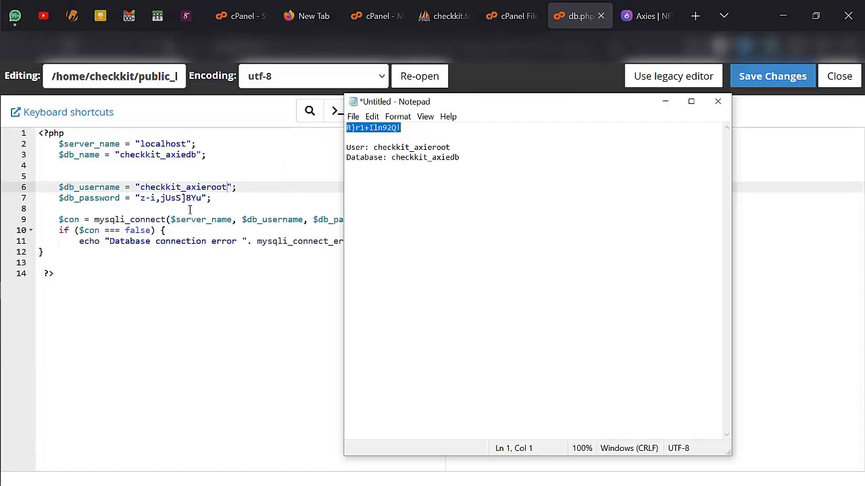
{"action": "left_click_drag", "start_coordinate": [203, 197], "coordinate": [143, 202]}
{"action": "key", "text": "ctrl+v"}
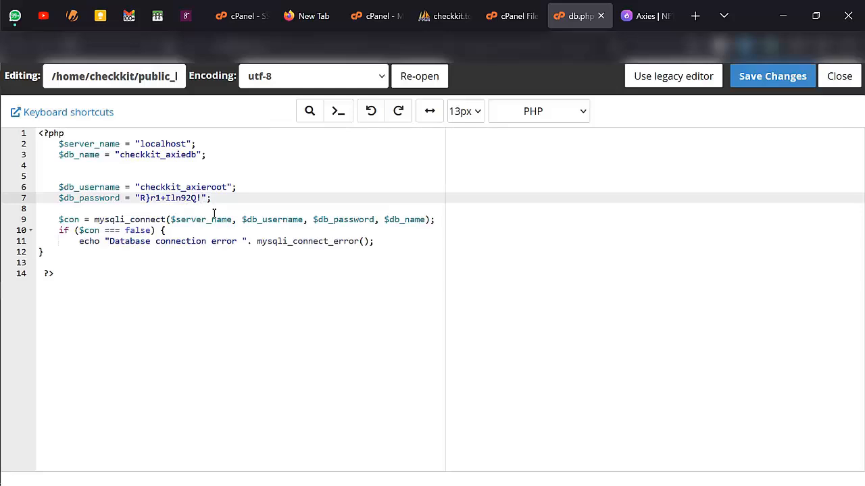
{"action": "left_click", "coordinate": [751, 80]}
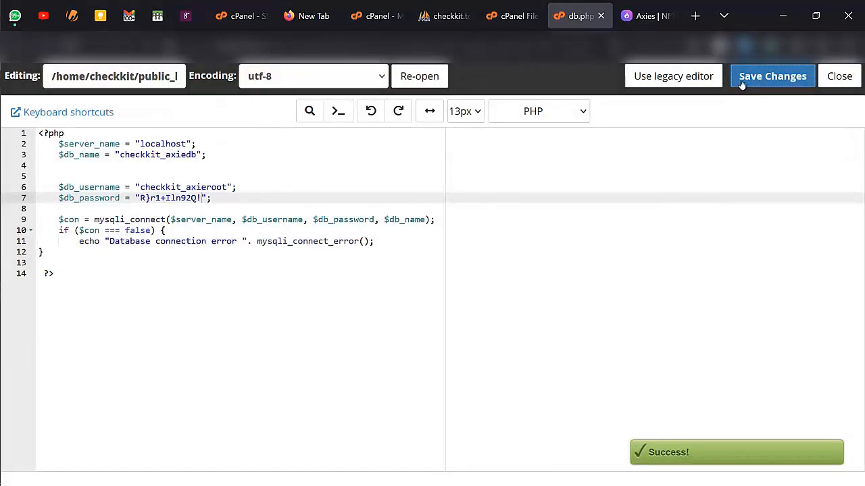
{"action": "left_click", "coordinate": [457, 3]}
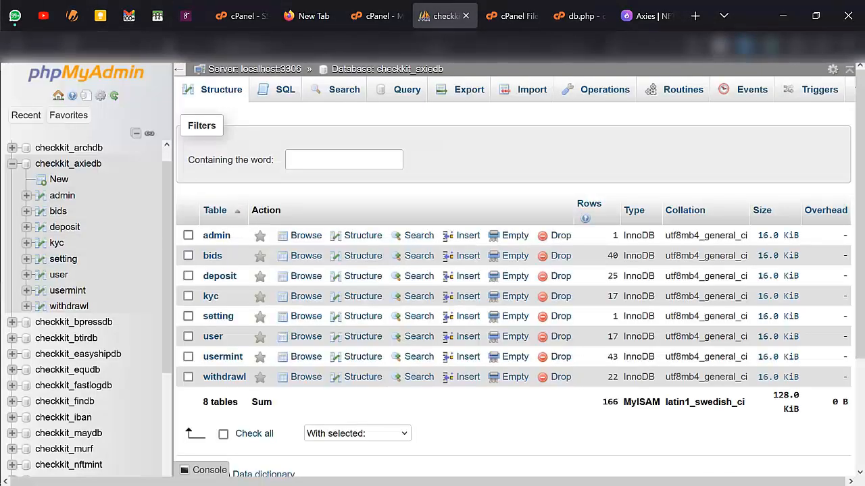
Open checkkit_axiedb's admin table and edit the username cell inline to admin@mail.
{"action": "left_click", "coordinate": [517, 13]}
{"action": "left_click", "coordinate": [421, 3]}
{"action": "left_click", "coordinate": [217, 236]}
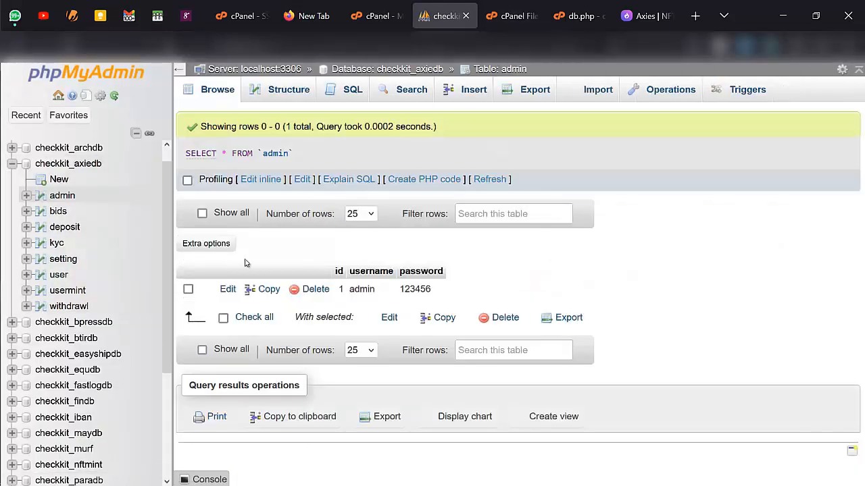
{"action": "double_click", "coordinate": [389, 292]}
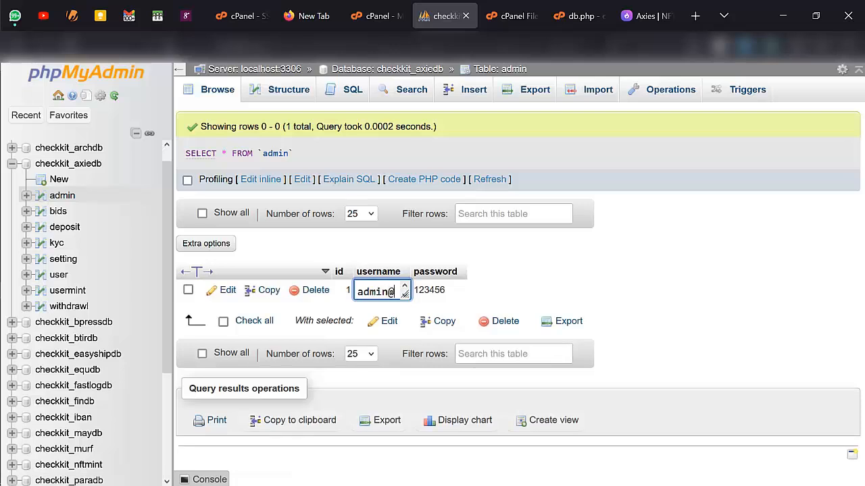
{"action": "key", "text": "ctrl+a"}
{"action": "type", "text": "mail"}
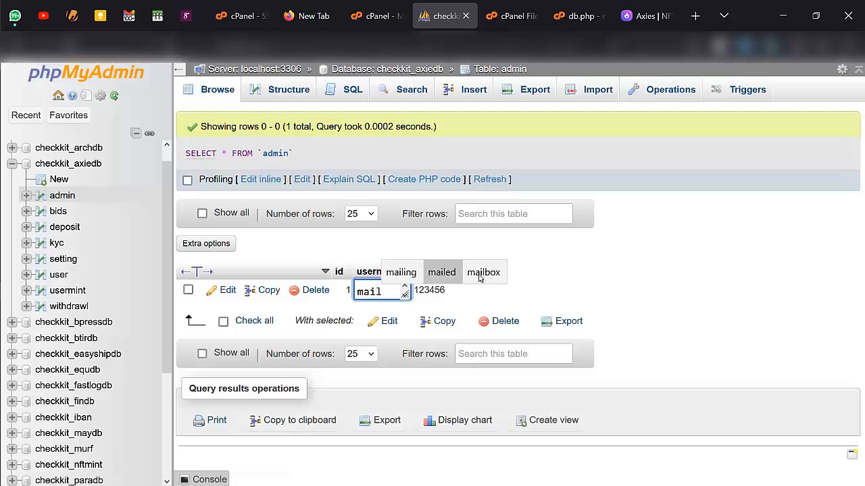
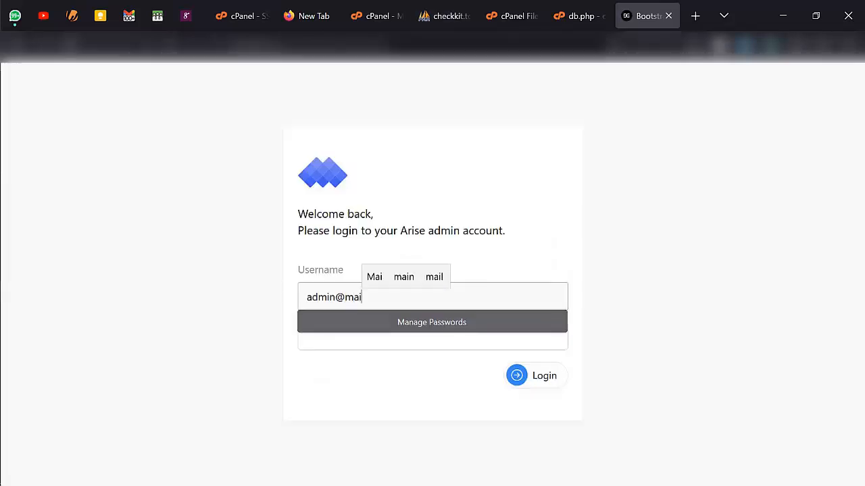
Move from the completed admin username to the Password field and enter the account password.
{"action": "key", "text": "Tab"}
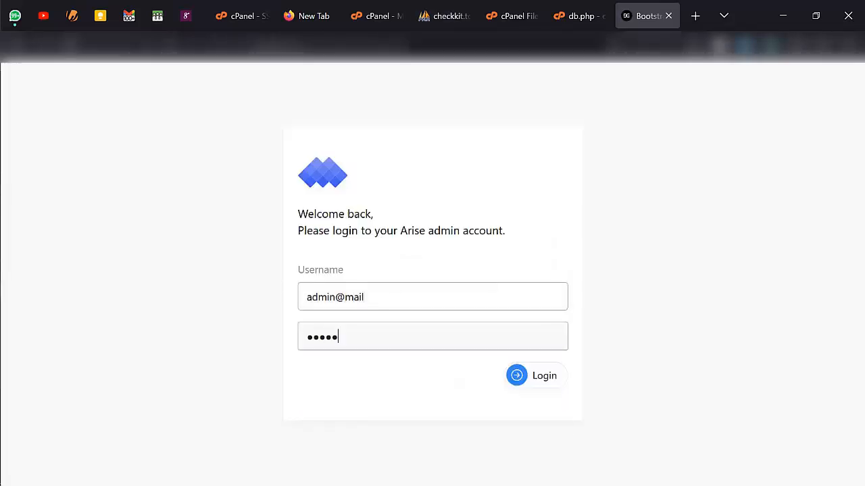